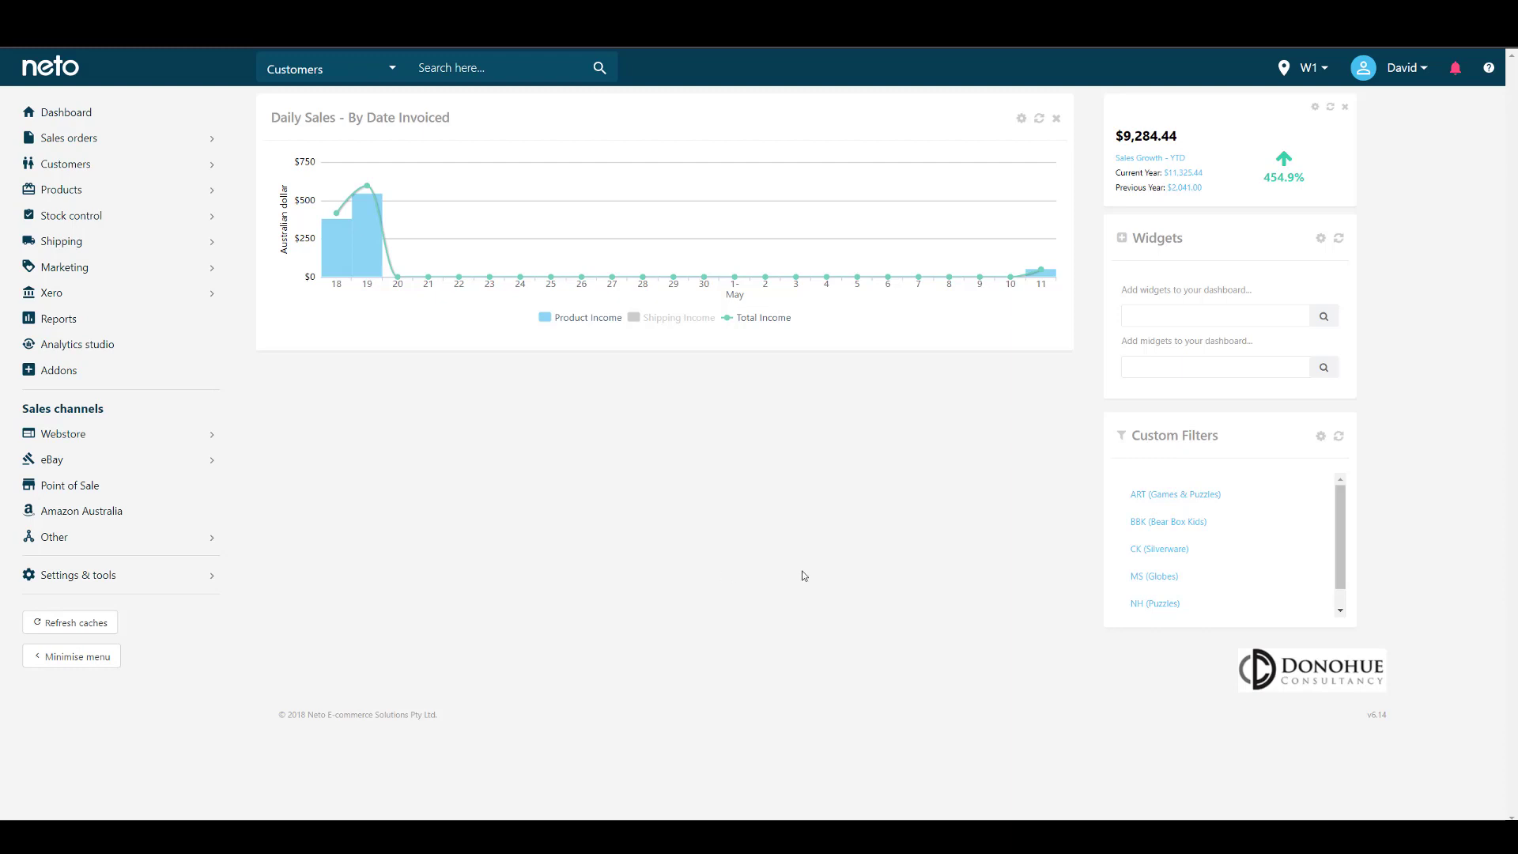
# Step: Start the Data Export Wizard for a complex export of products from the export data settings
pyautogui.click(76, 576)
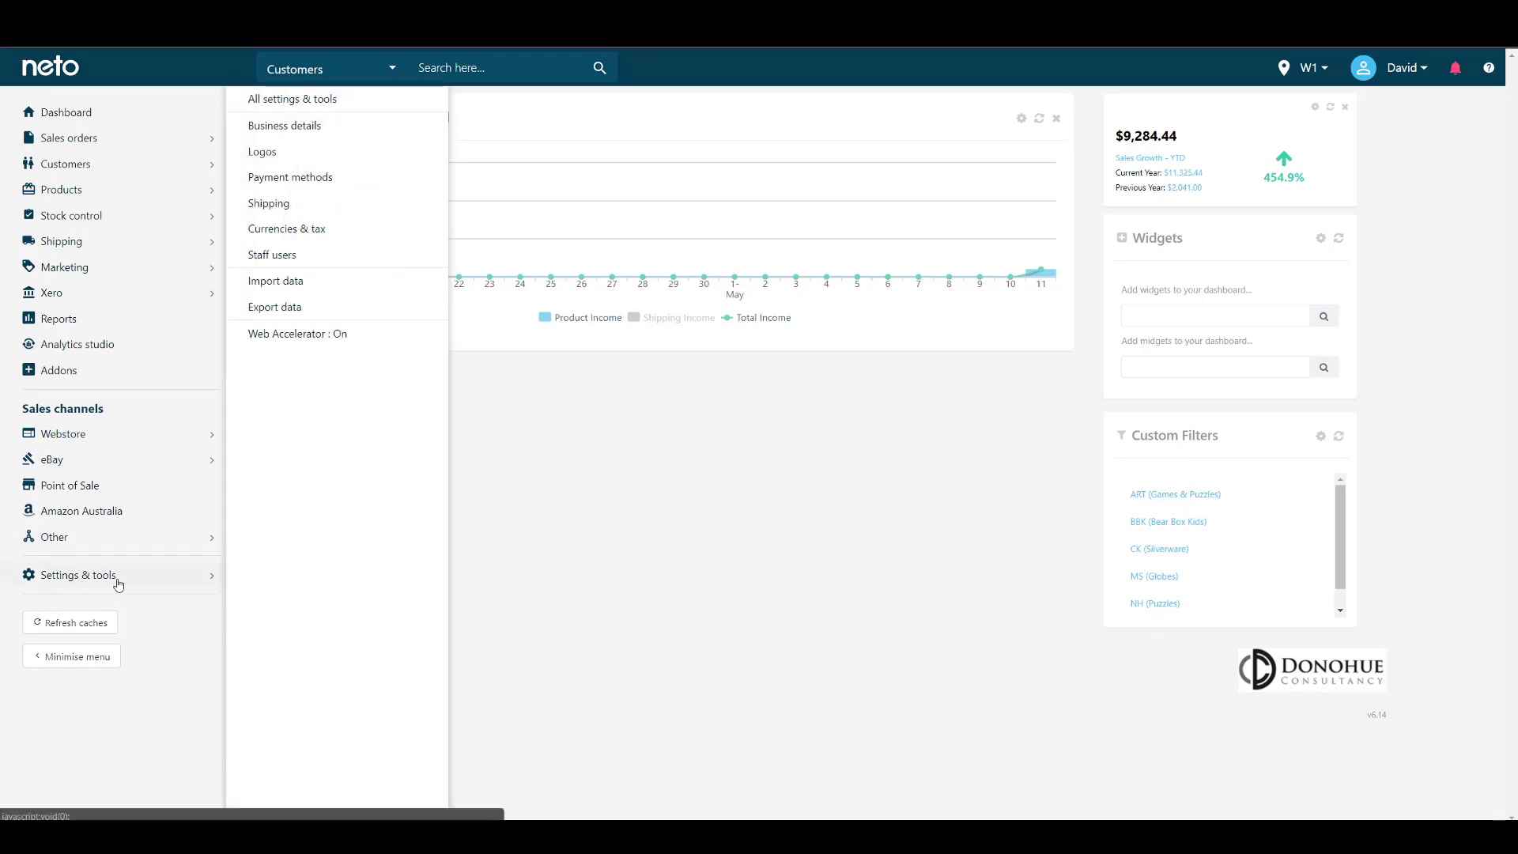
pyautogui.click(306, 314)
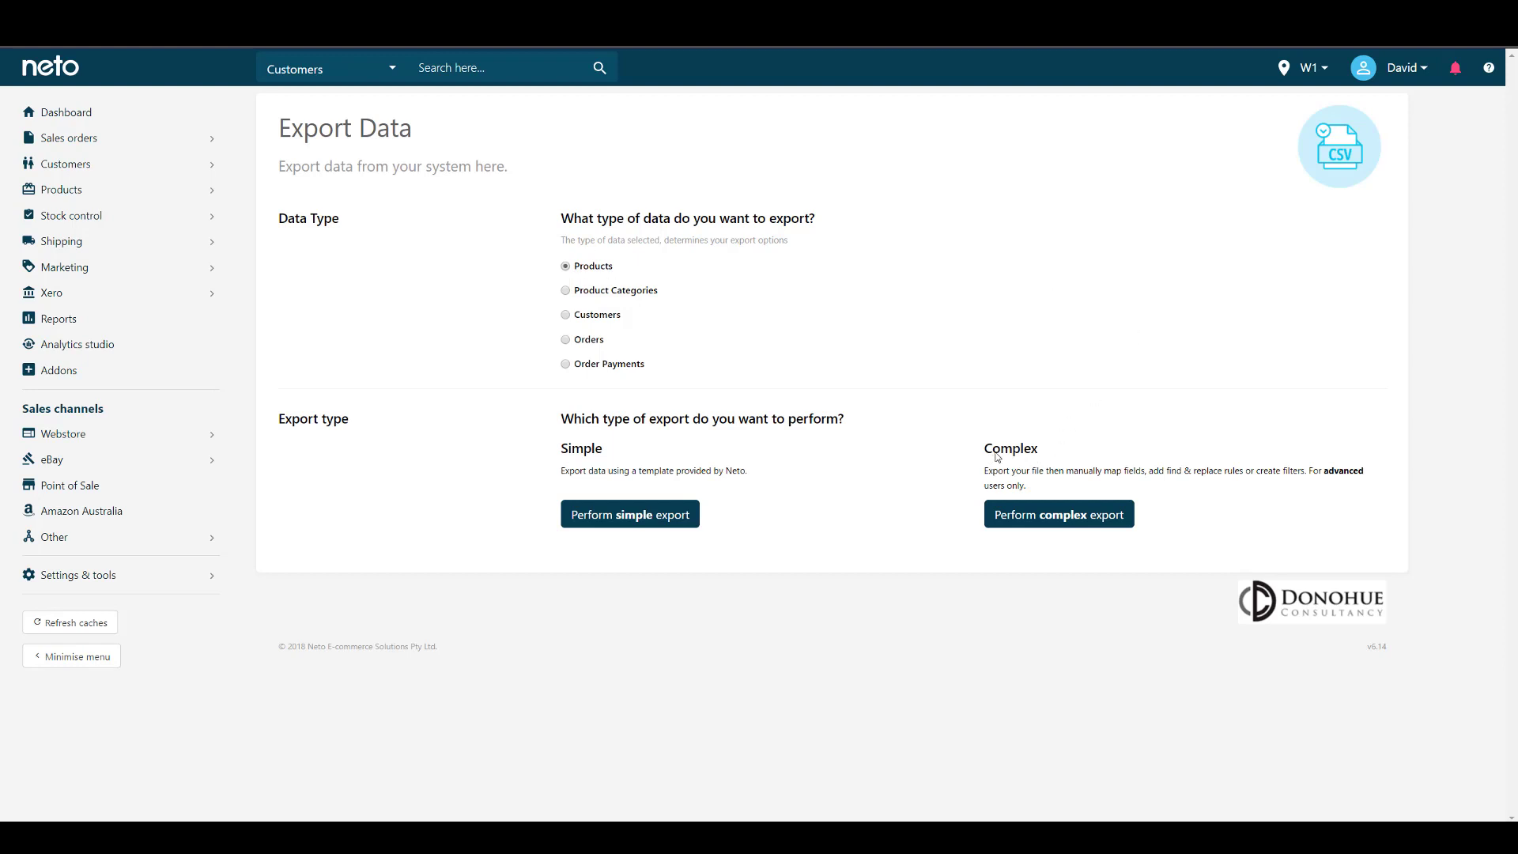
pyautogui.click(1068, 518)
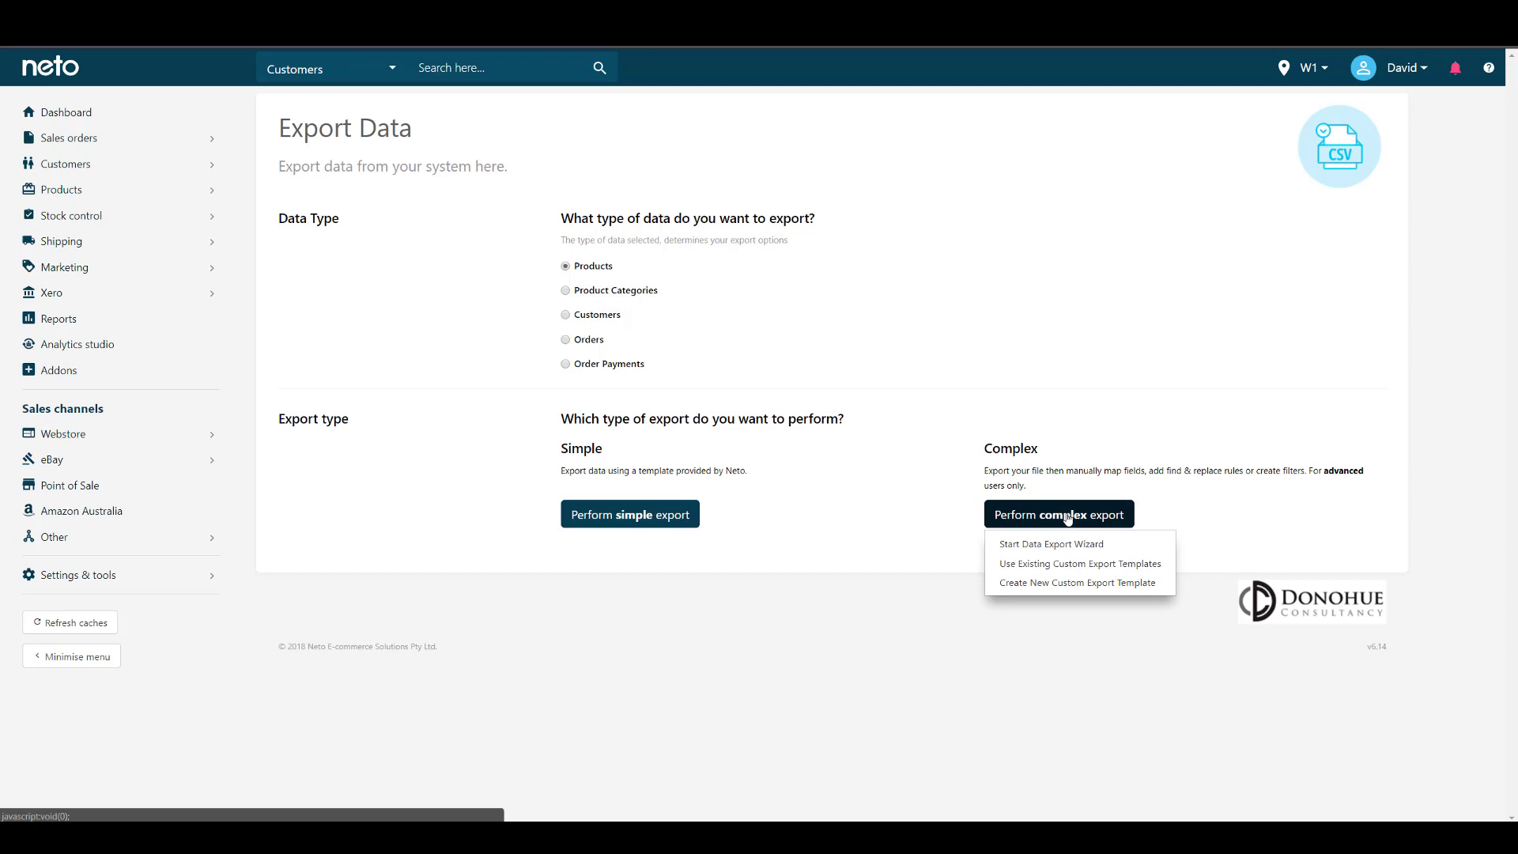
pyautogui.click(1020, 546)
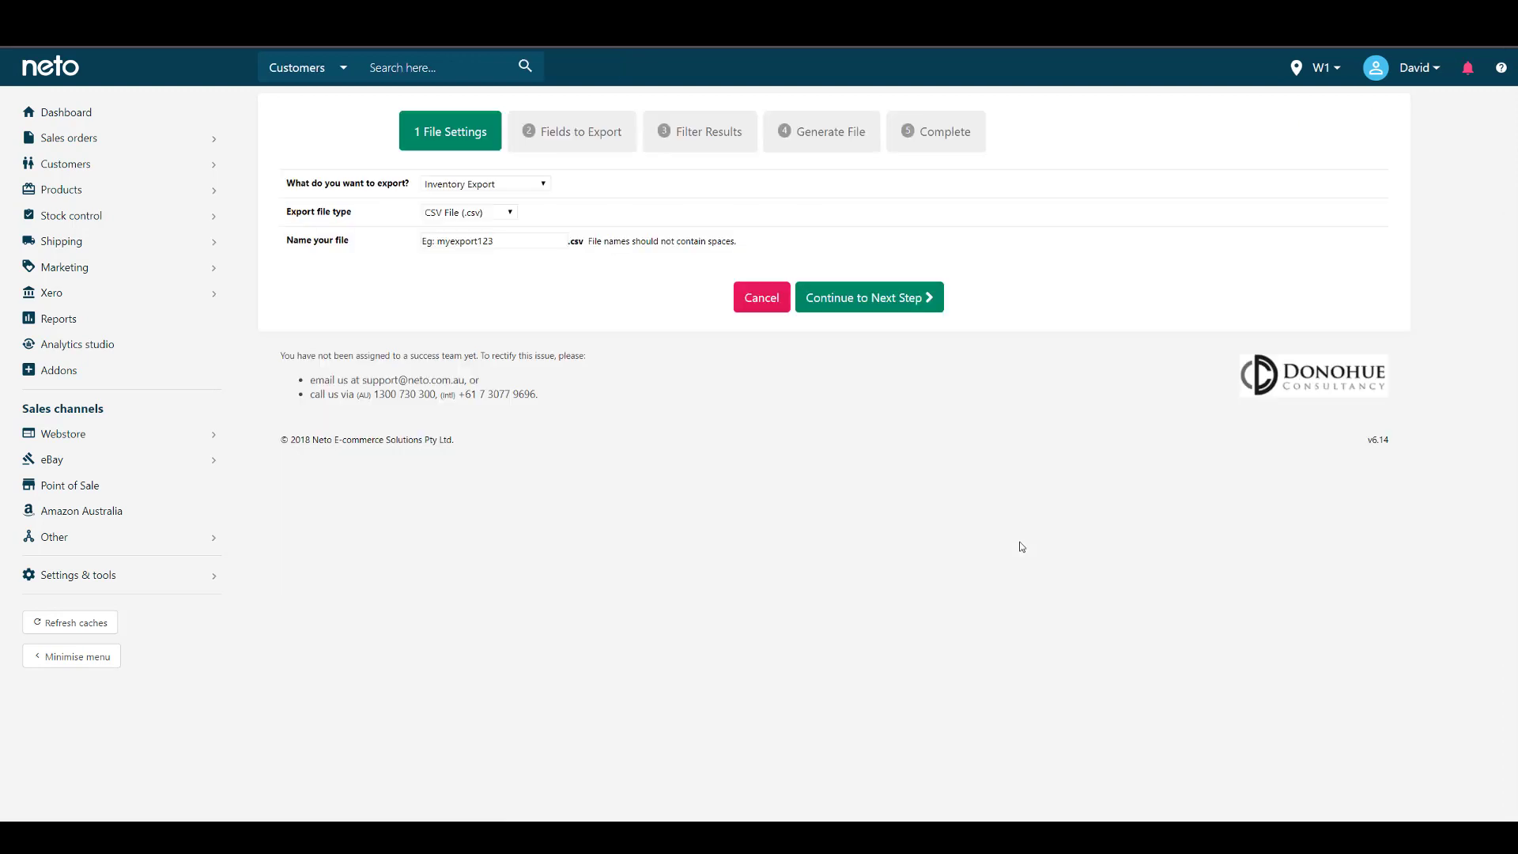
# Step: Name the inventory export CSV file "products" and proceed to choosing the fields to export
pyautogui.click(498, 243)
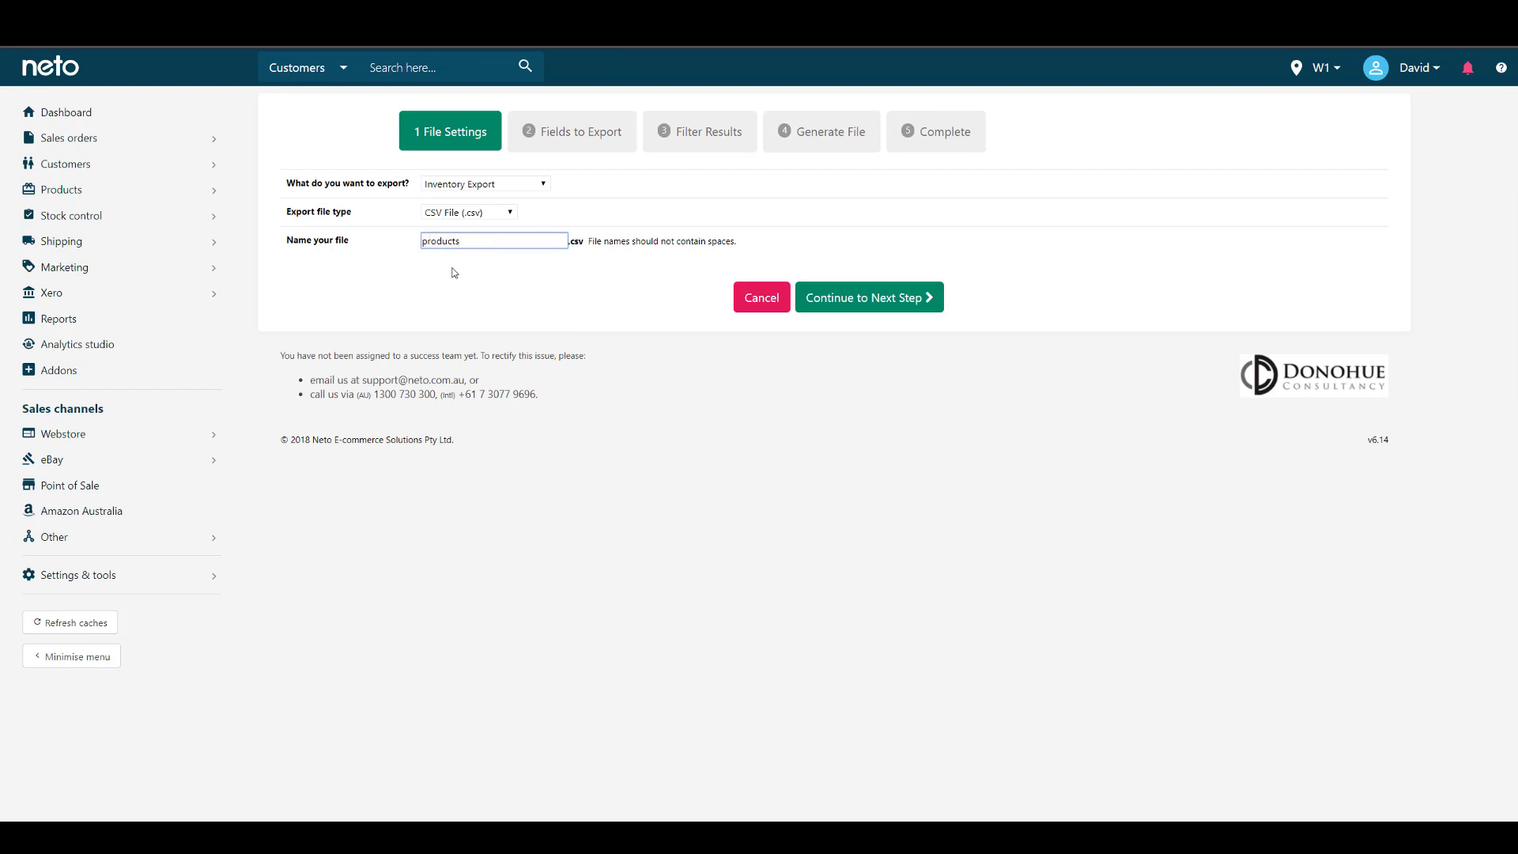
pyautogui.write('products')
pyautogui.click(869, 298)
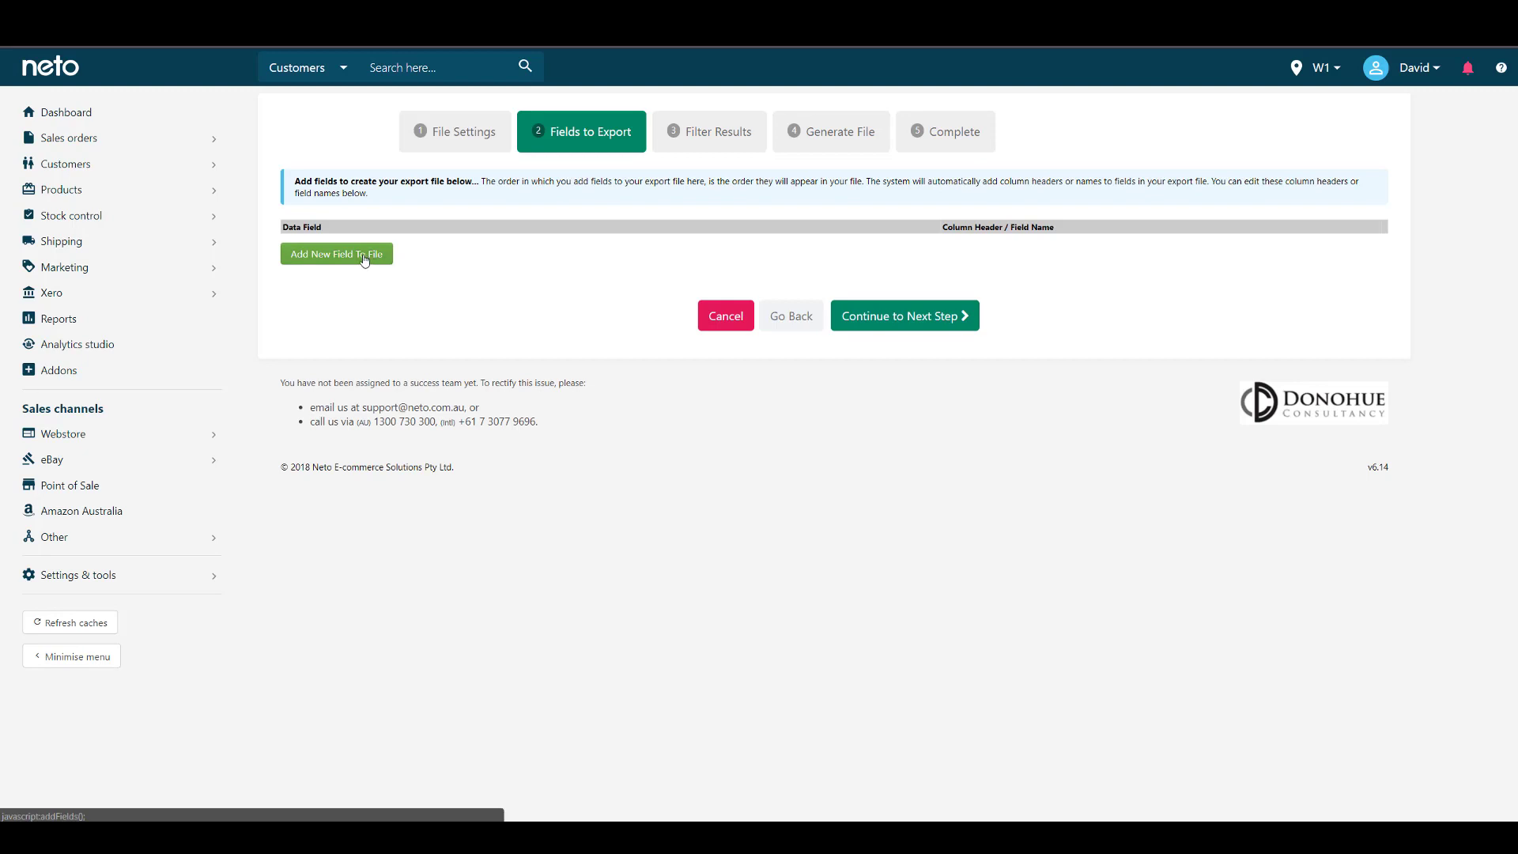
# Step: Add a field to the export file using the *Product Data group and its SKU* field
pyautogui.click(312, 255)
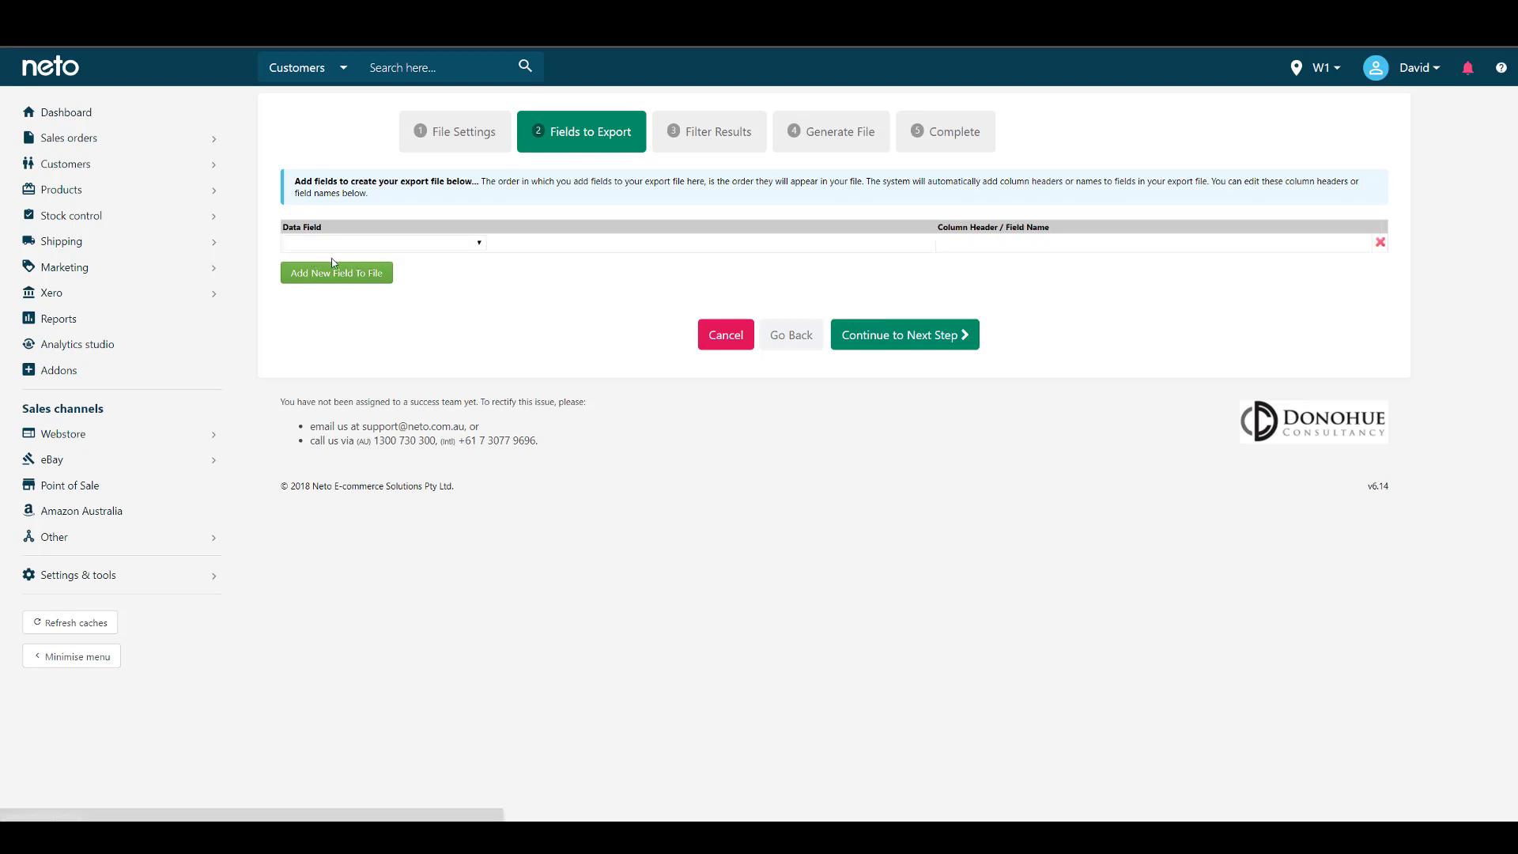
pyautogui.click(382, 245)
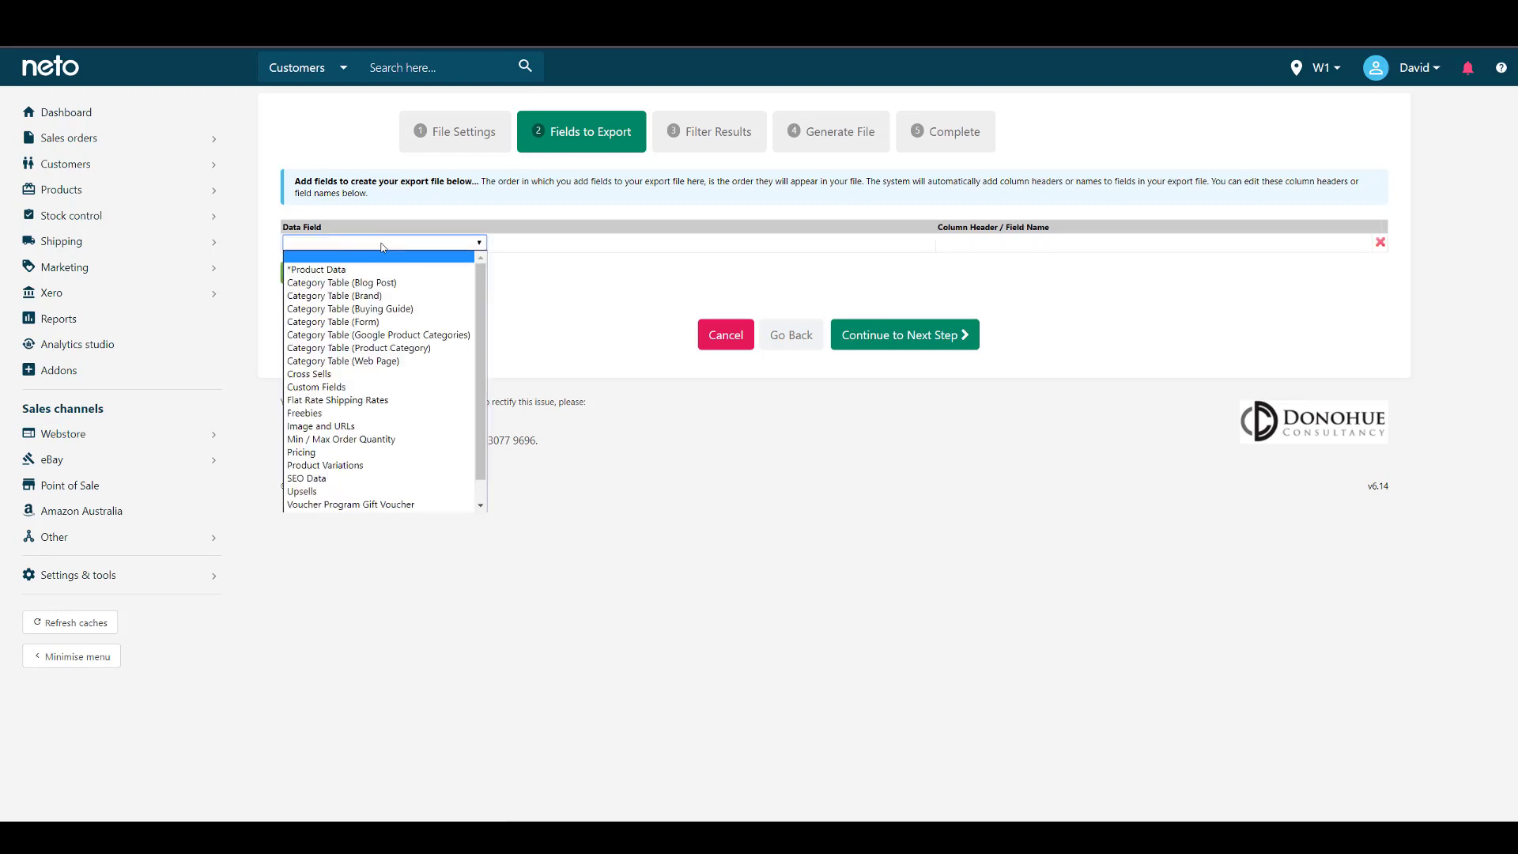
pyautogui.click(319, 271)
pyautogui.click(519, 245)
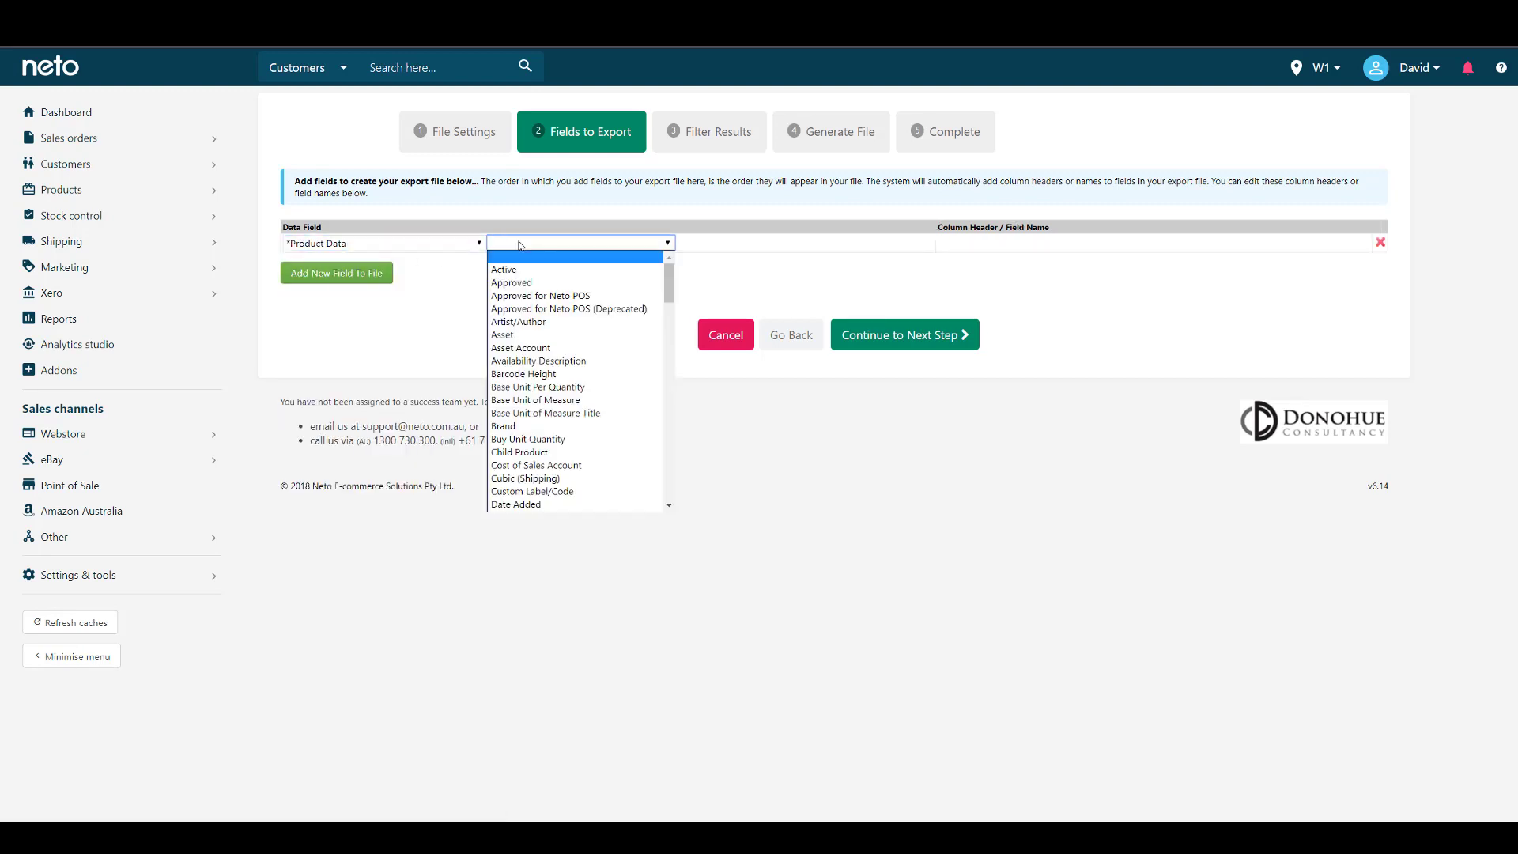
pyautogui.scroll(-20, 554, 474)
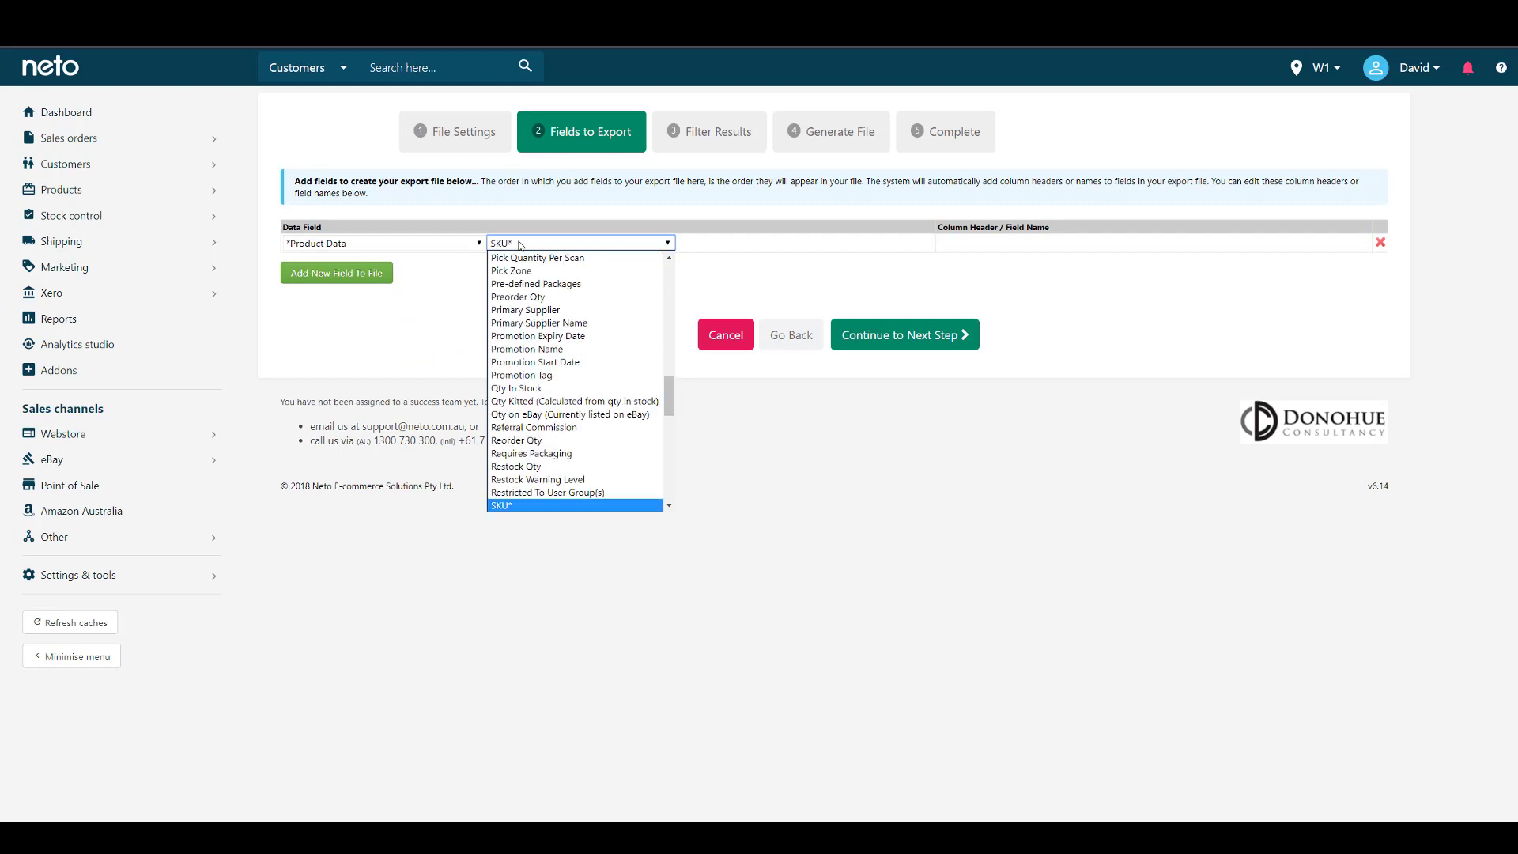
pyautogui.click(513, 504)
# Step: Add a second export field from *Product Data, set to Qty In Stock
pyautogui.click(344, 277)
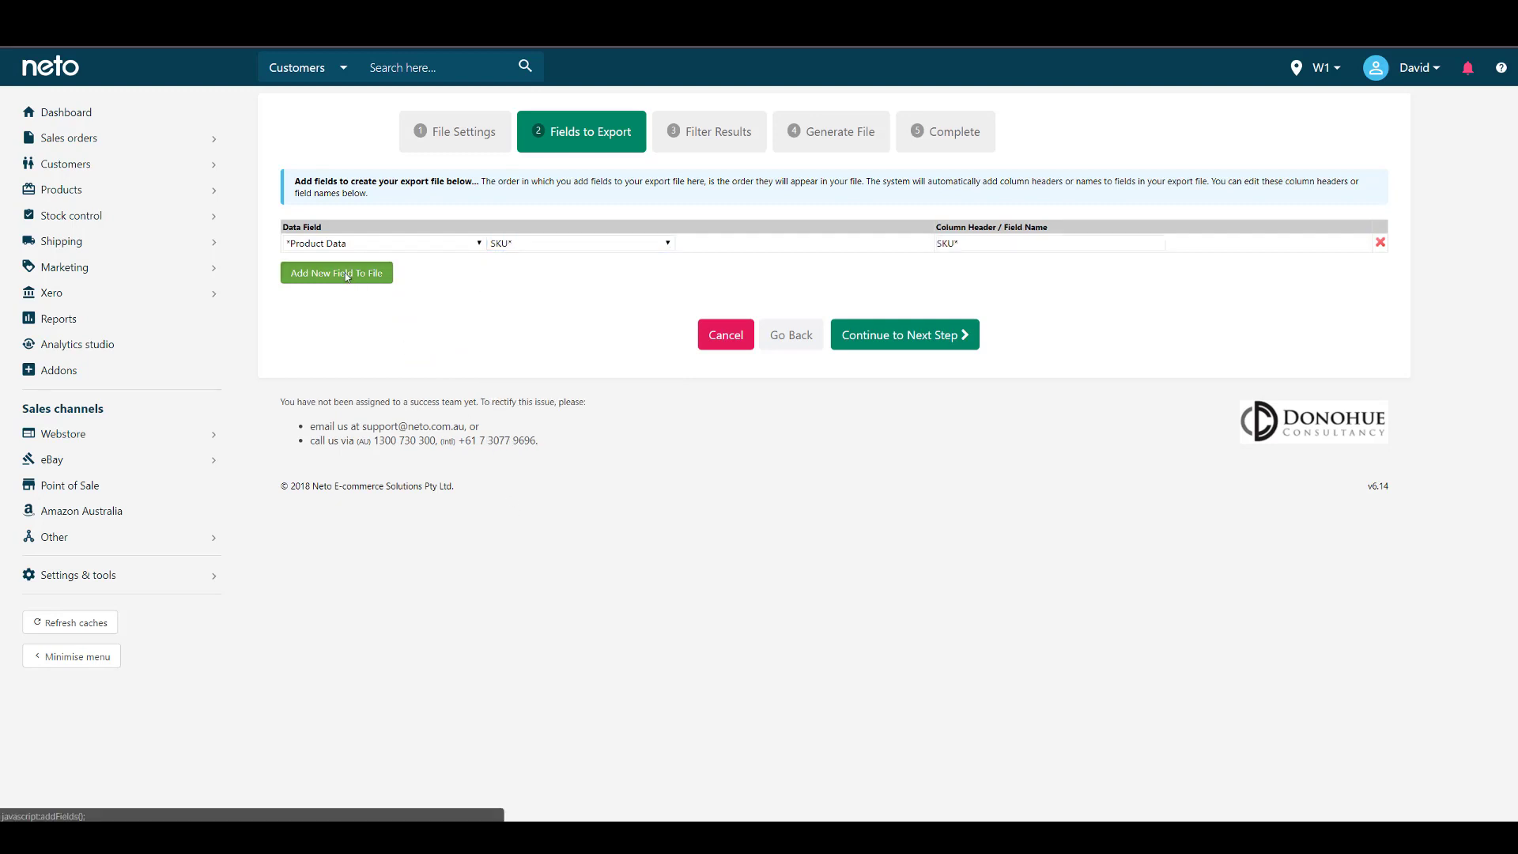
pyautogui.click(441, 267)
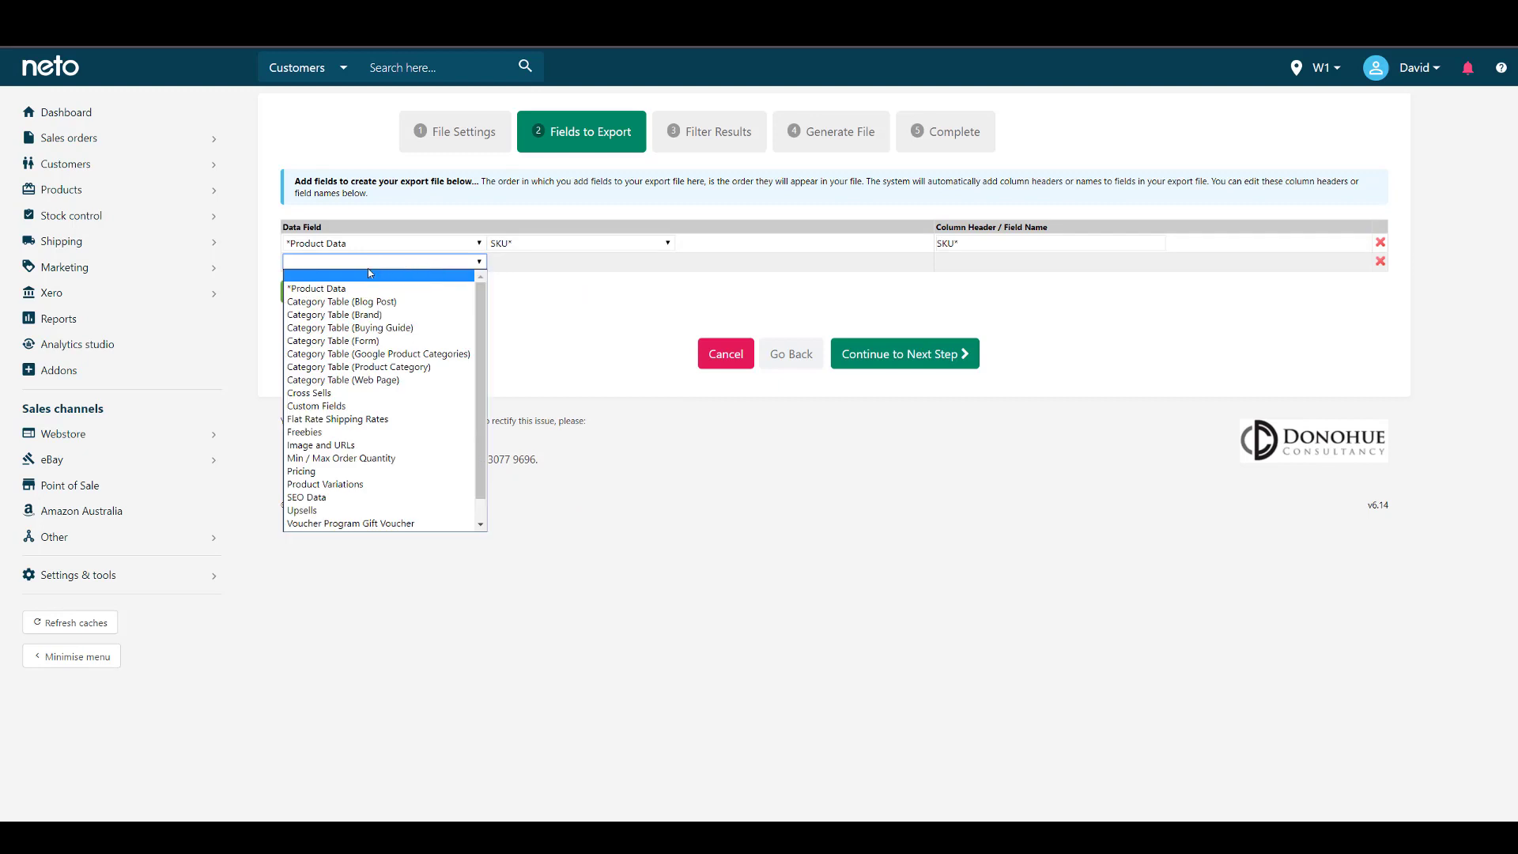
pyautogui.click(324, 291)
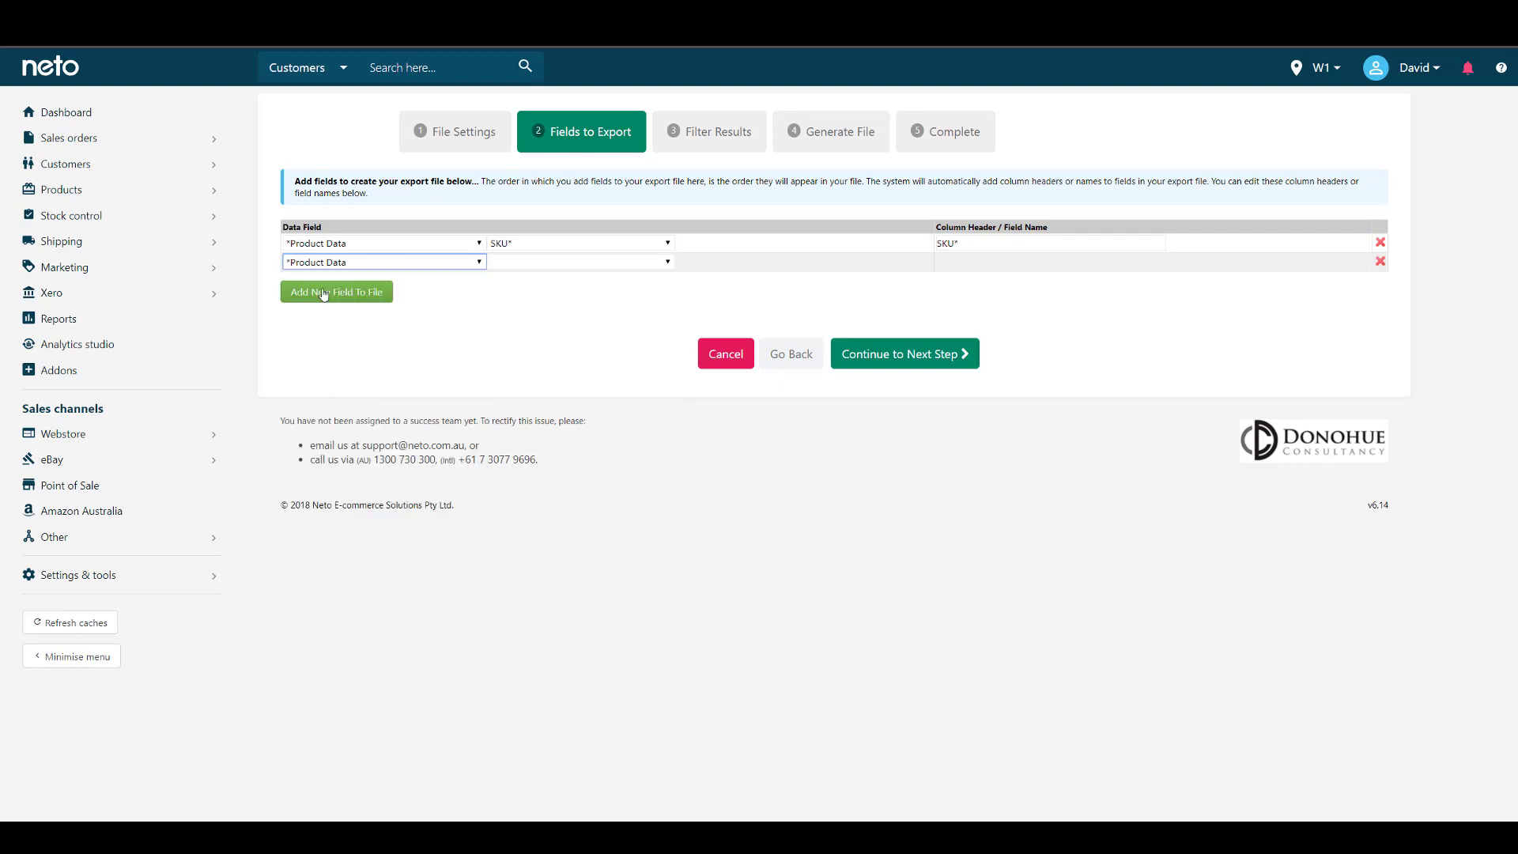
pyautogui.click(547, 263)
pyautogui.scroll(-6, 545, 395)
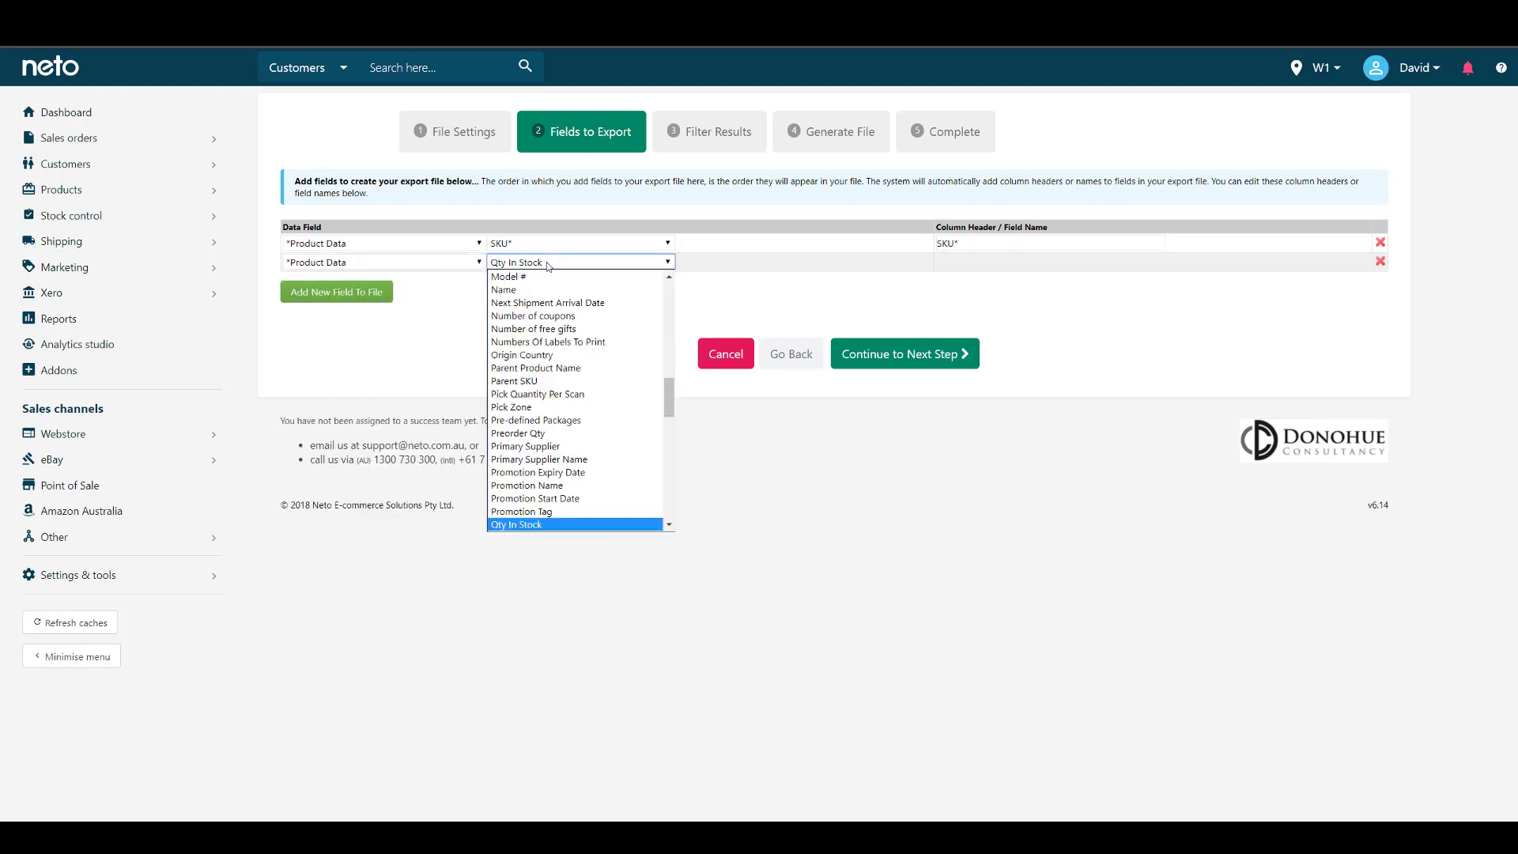
pyautogui.click(527, 526)
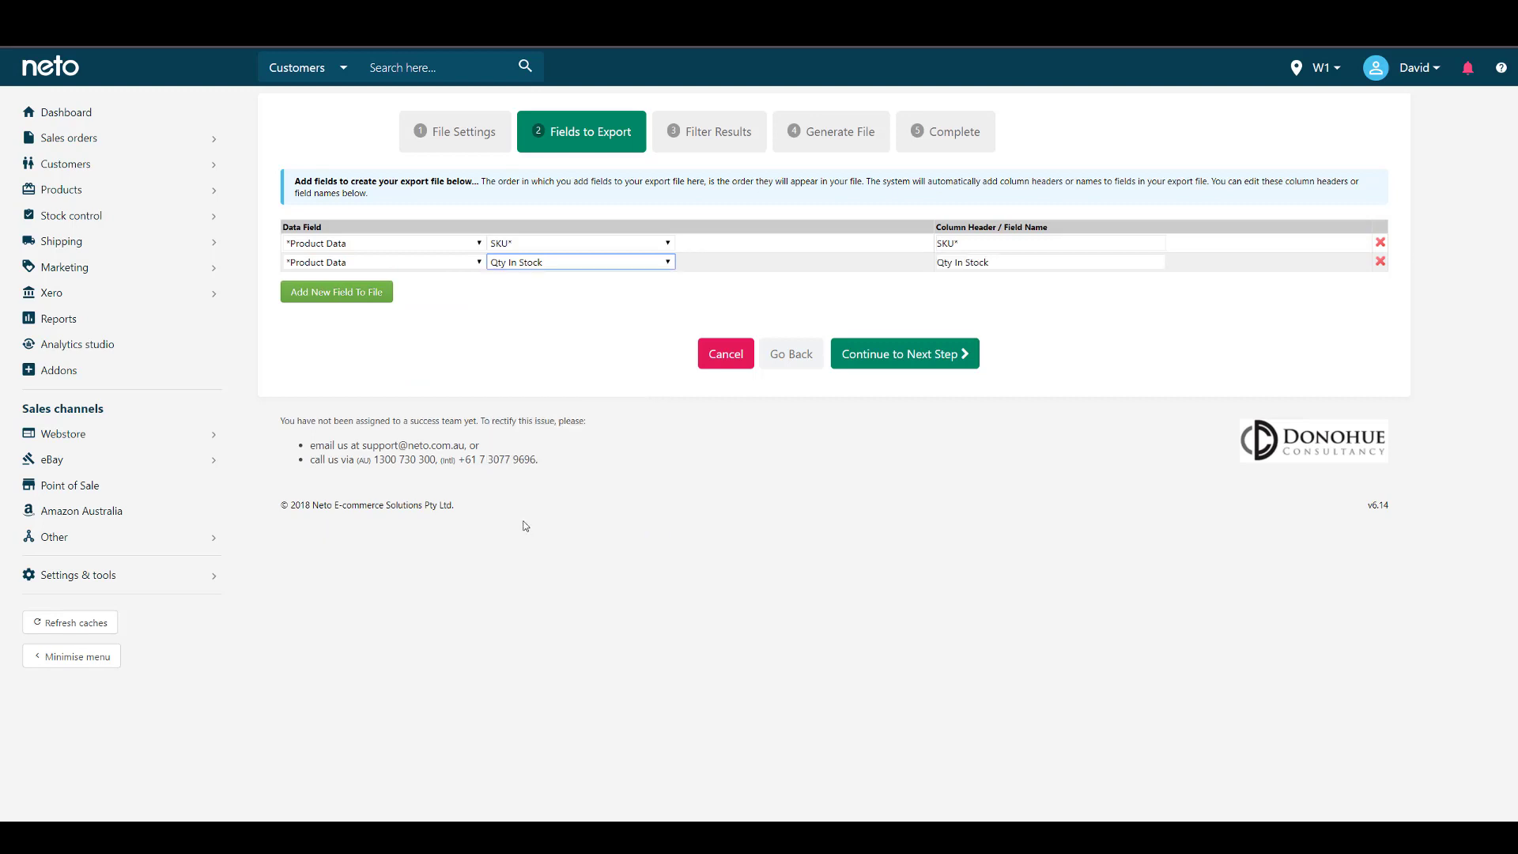
pyautogui.click(370, 299)
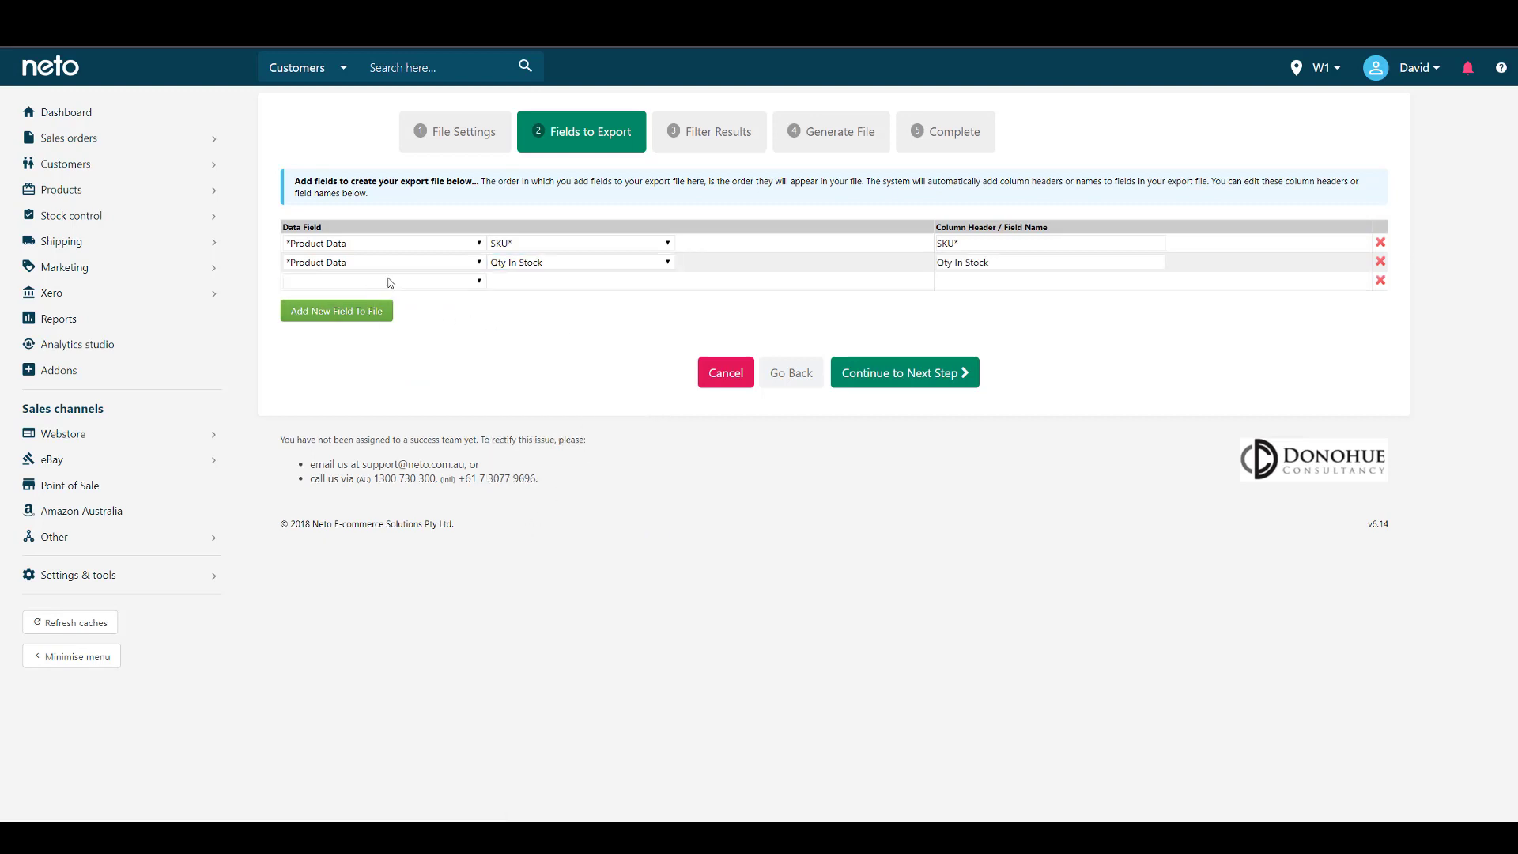
pyautogui.click(383, 283)
pyautogui.click(386, 311)
pyautogui.click(517, 285)
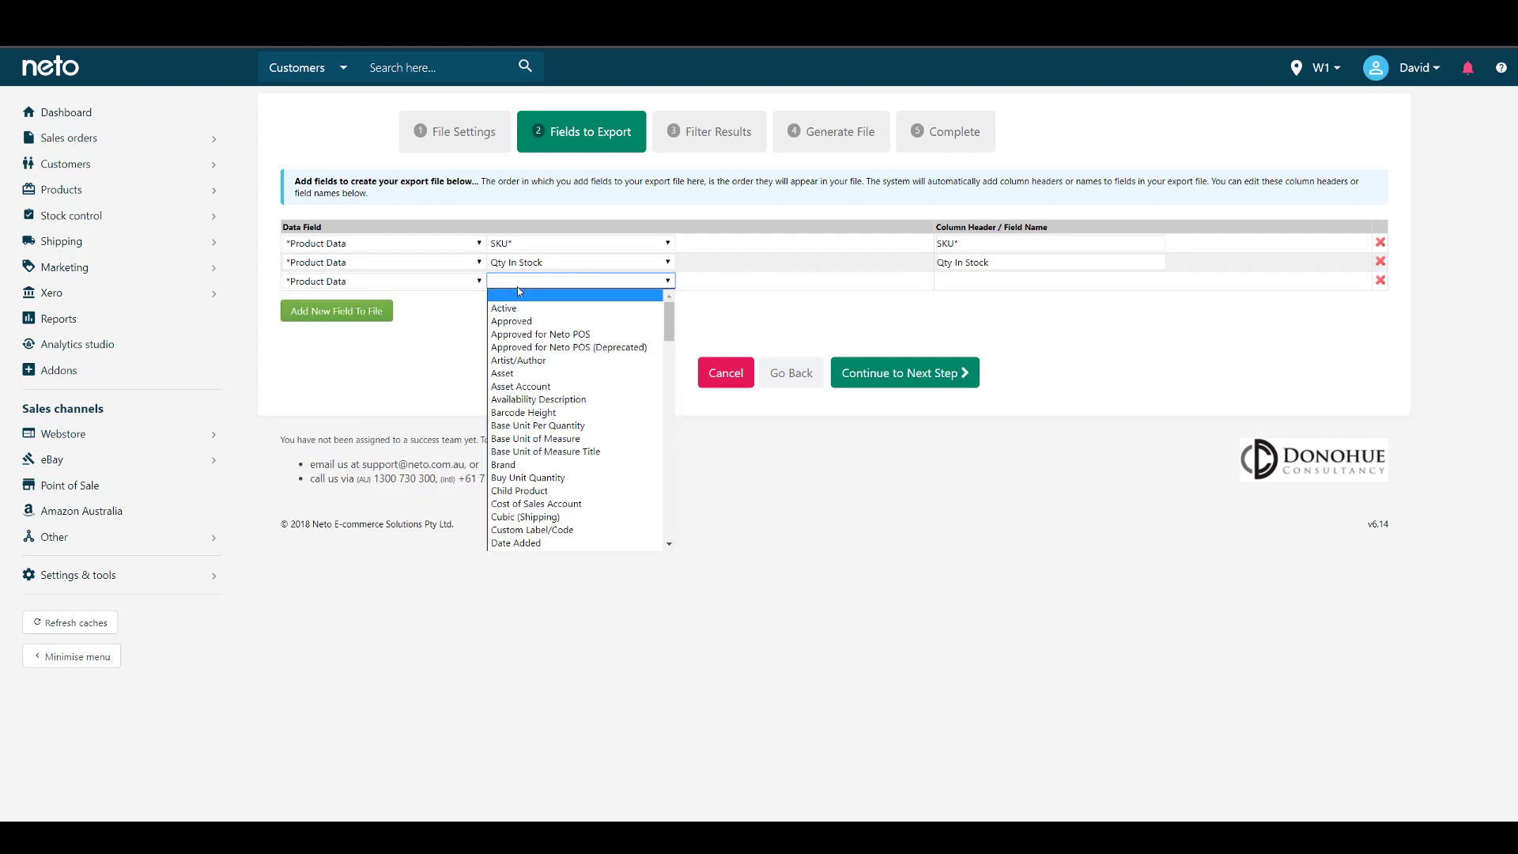
pyautogui.scroll(-15, 551, 513)
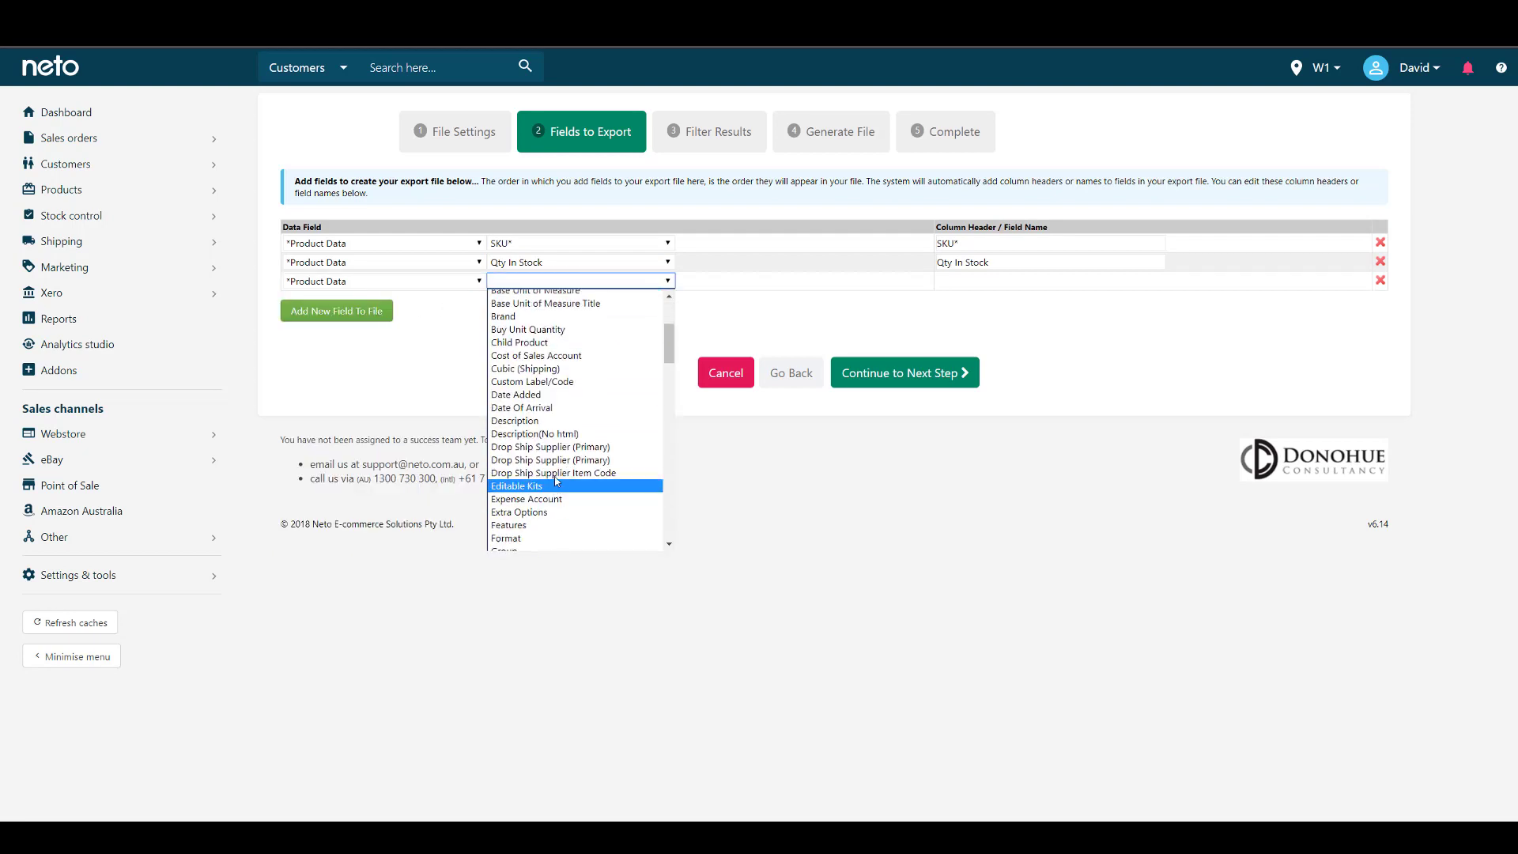
pyautogui.scroll(-5, 564, 439)
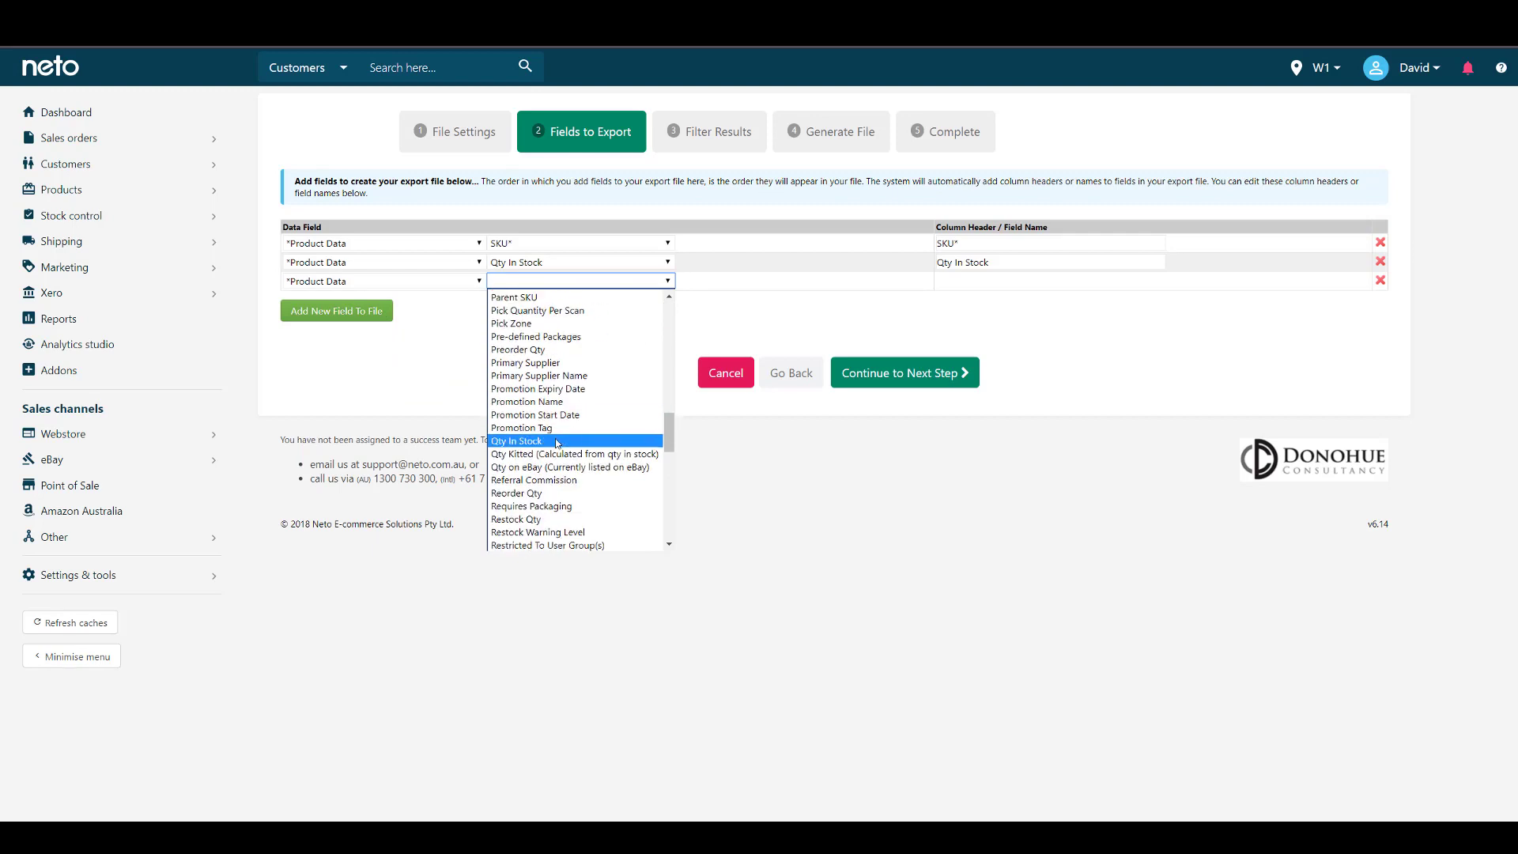
pyautogui.click(770, 281)
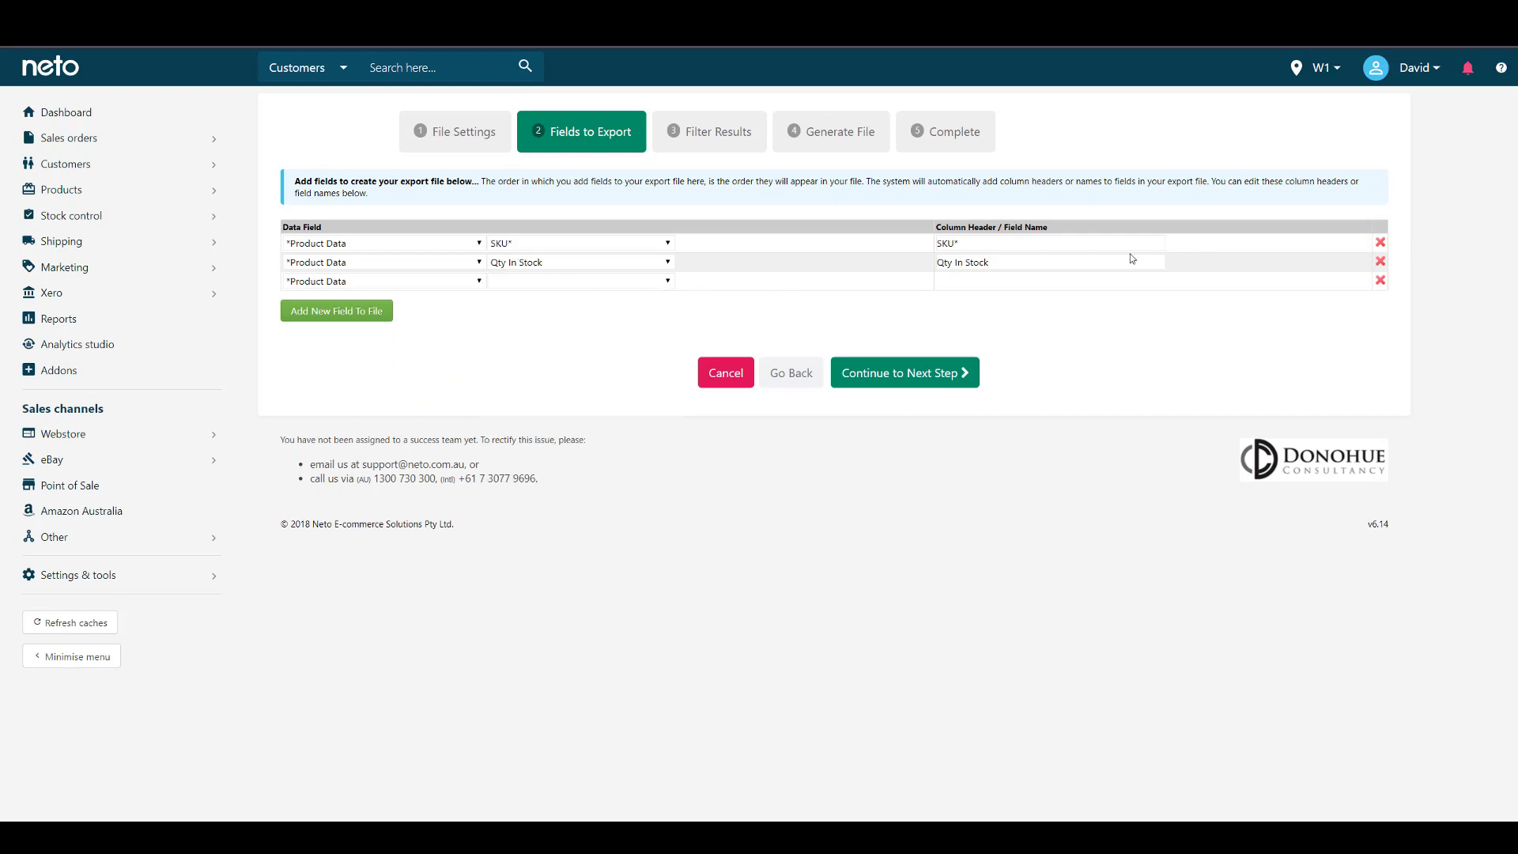
pyautogui.click(1379, 281)
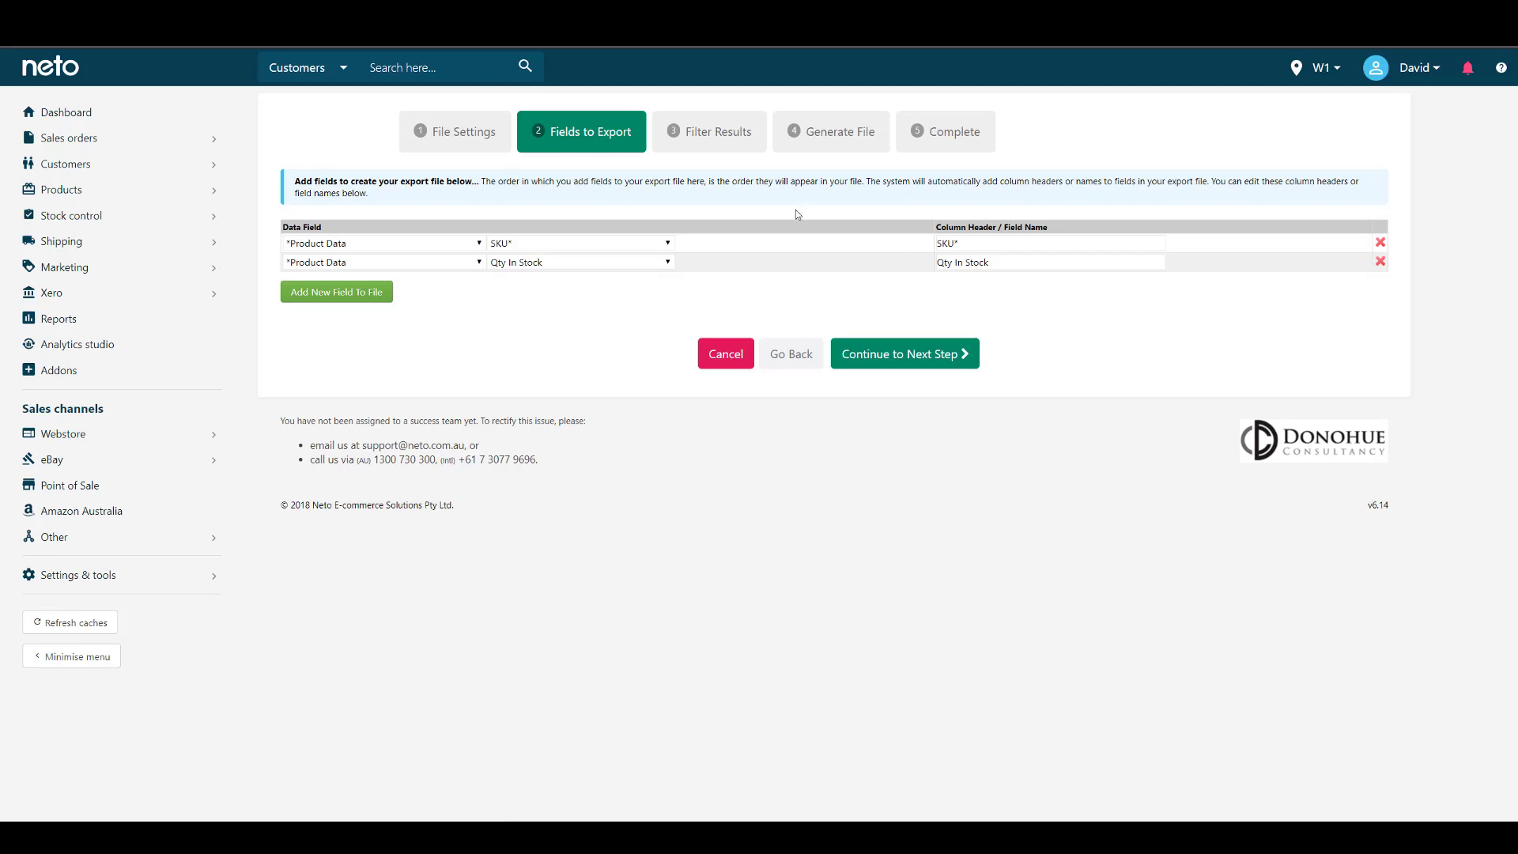
# Step: Accept the two export fields and pass the filter stage without setting any filters, continuing to file generation
pyautogui.click(898, 357)
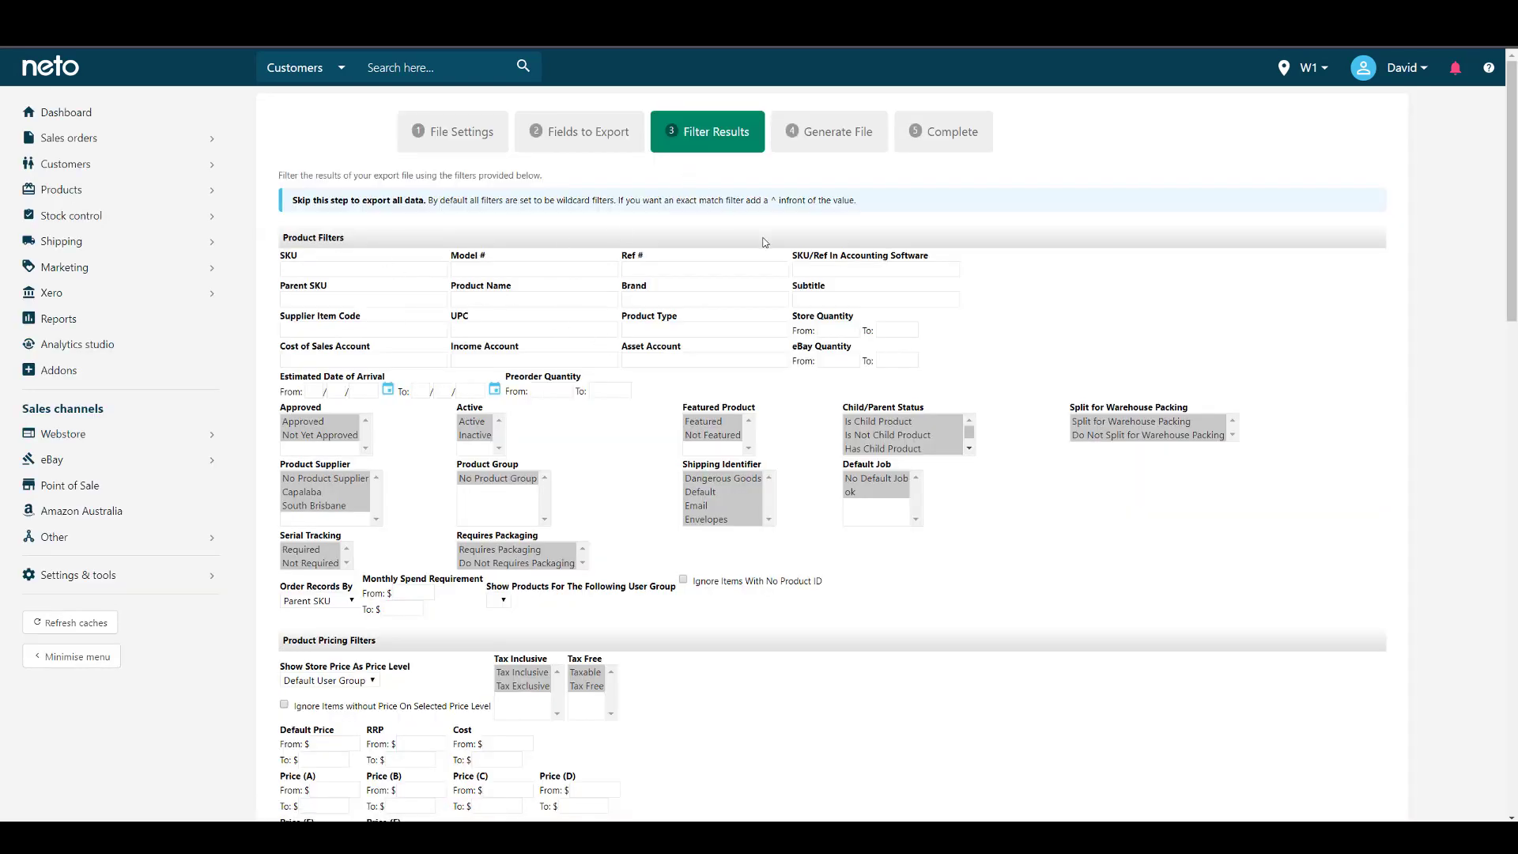
pyautogui.scroll(-2, 759, 240)
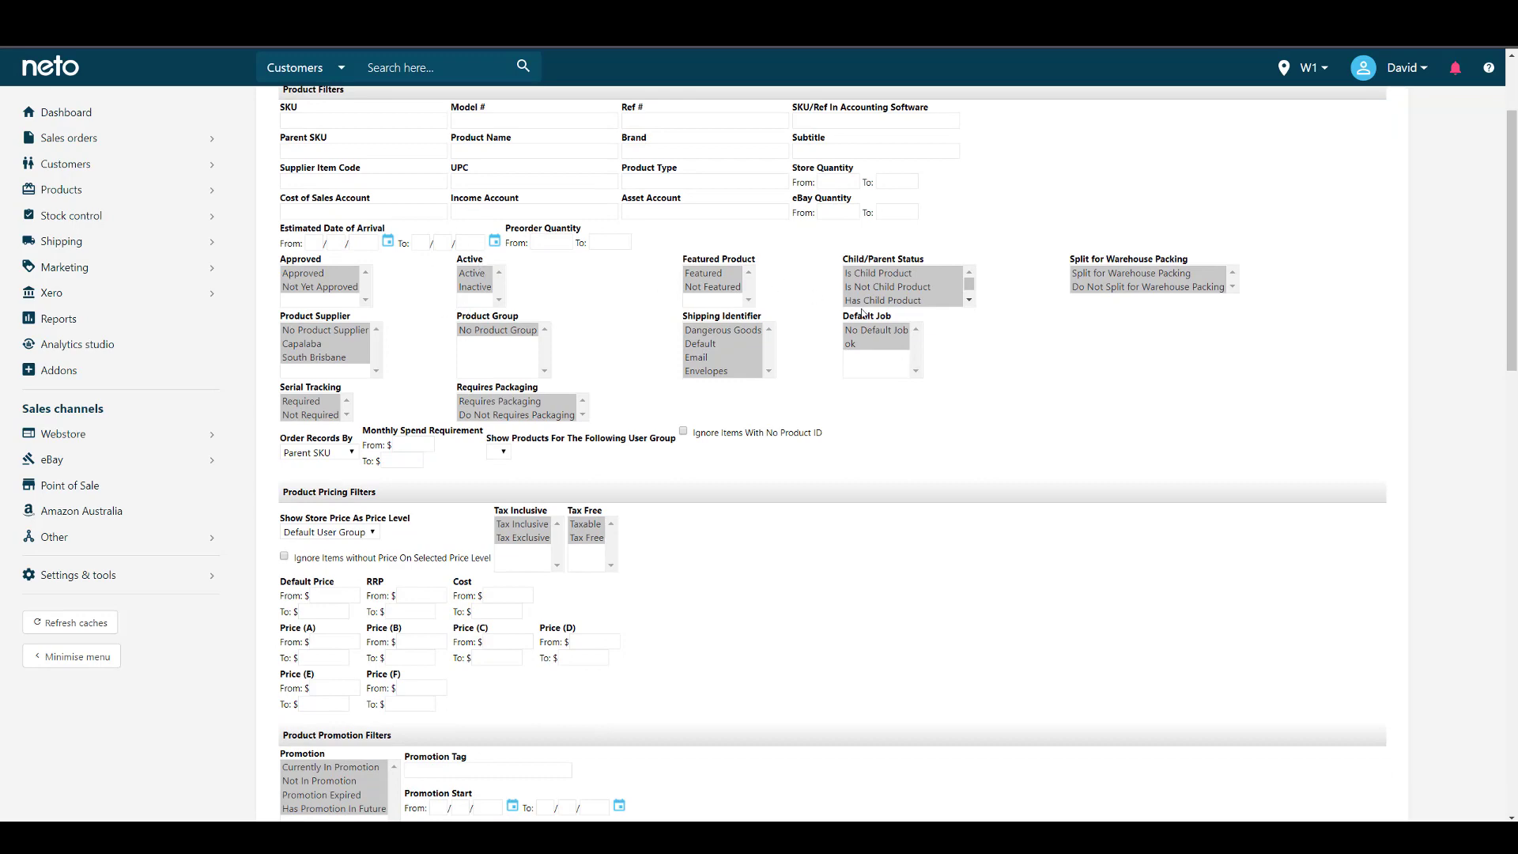
pyautogui.scroll(-2, 862, 313)
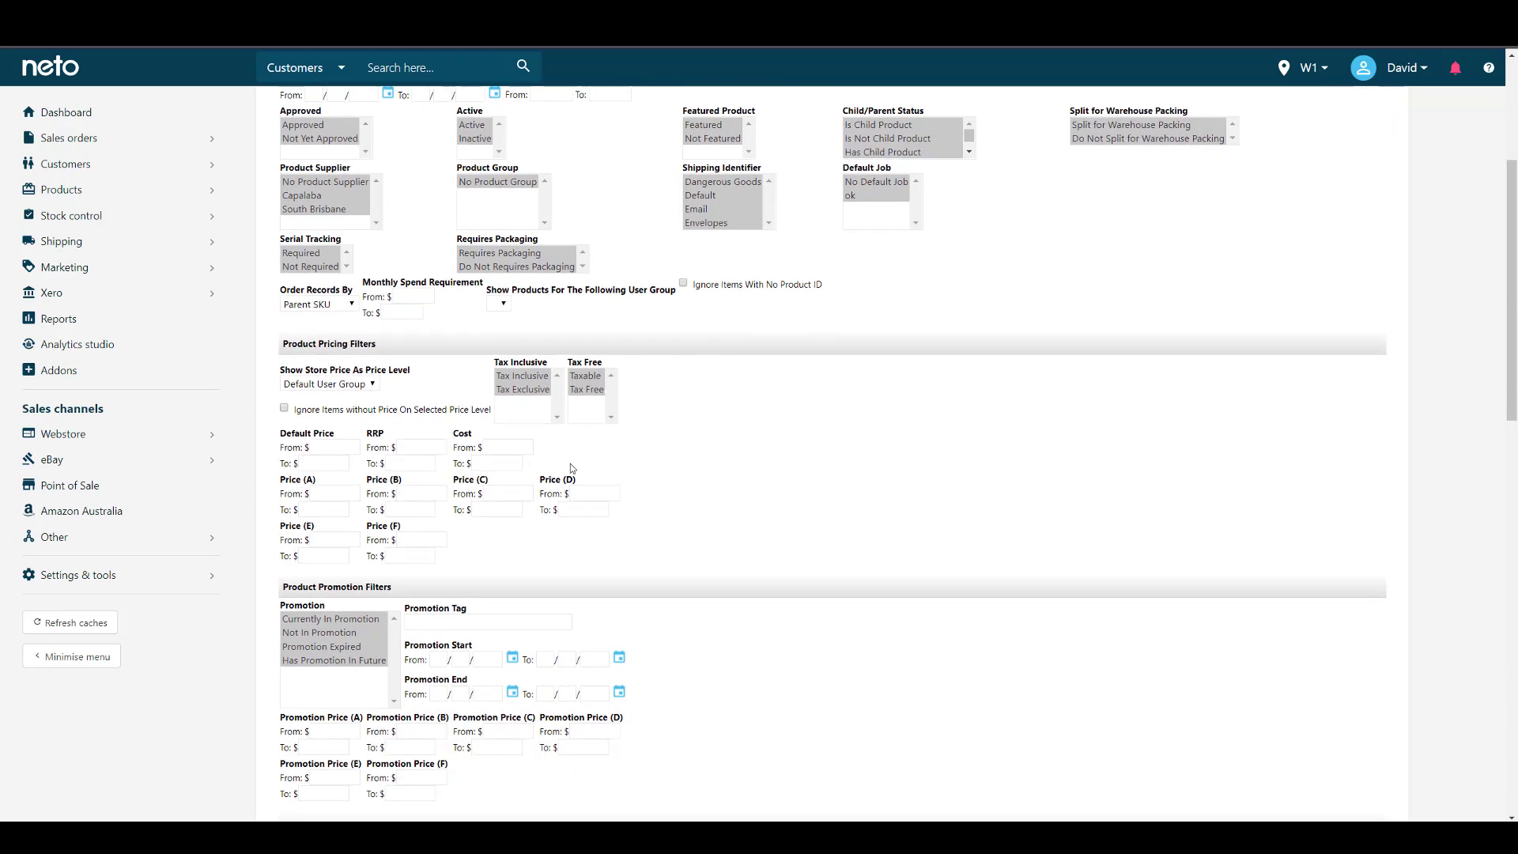
pyautogui.scroll(-5, 572, 468)
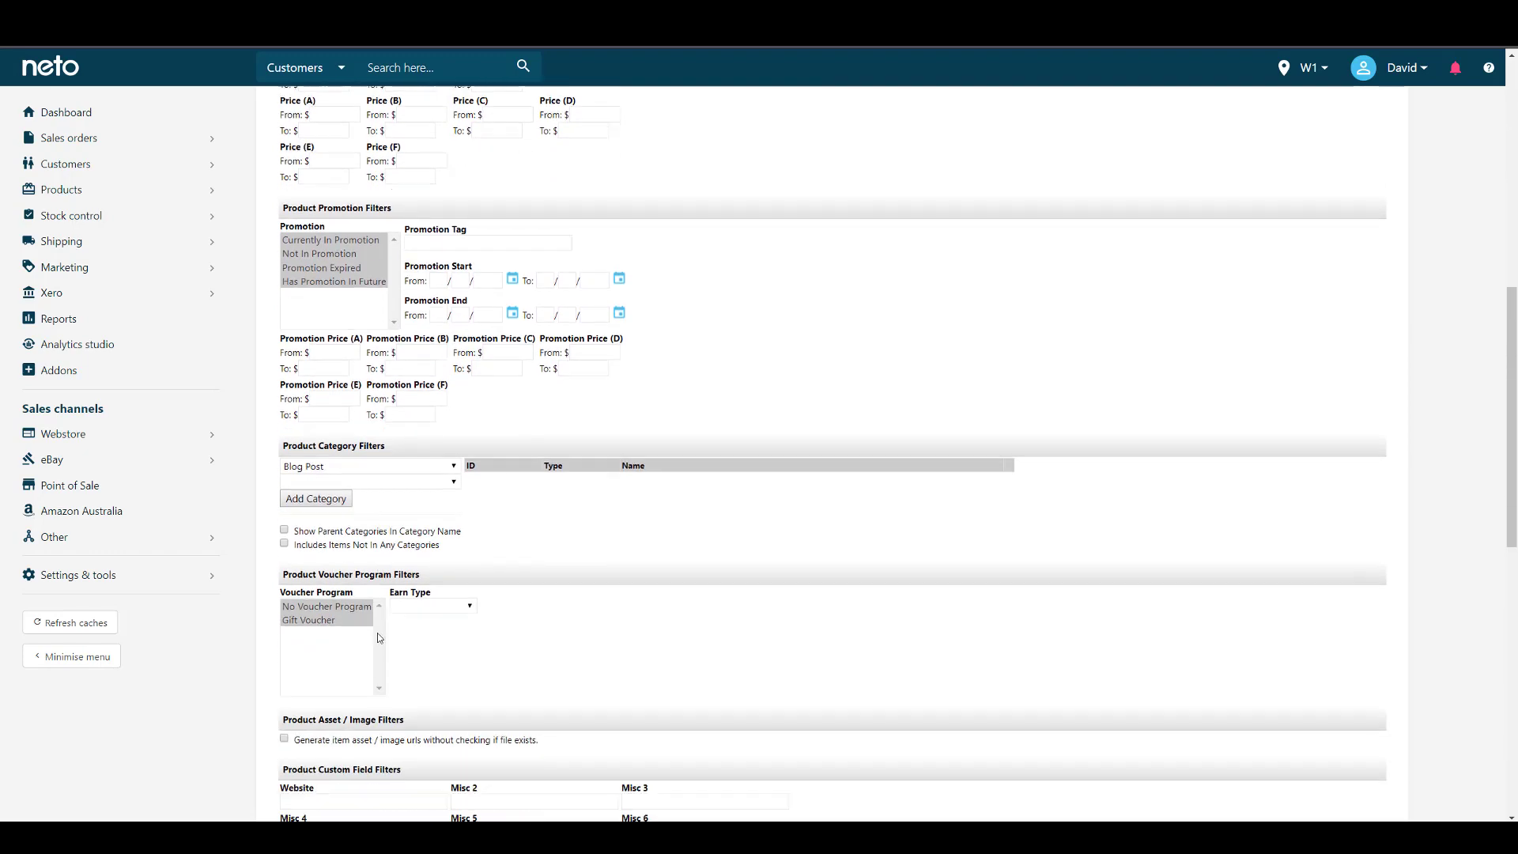
pyautogui.scroll(-6, 820, 532)
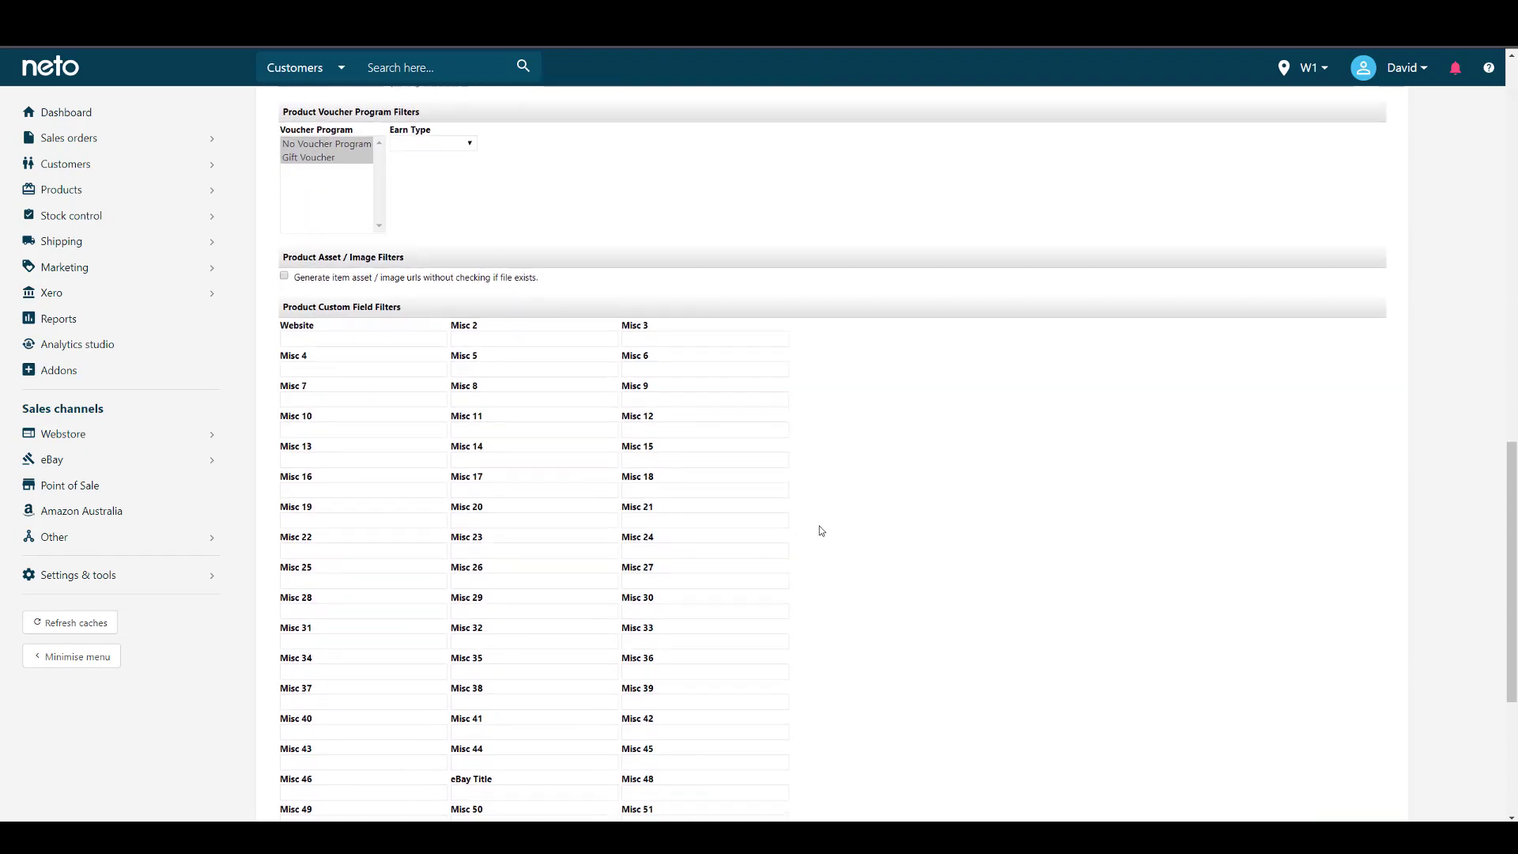
pyautogui.scroll(-4, 820, 532)
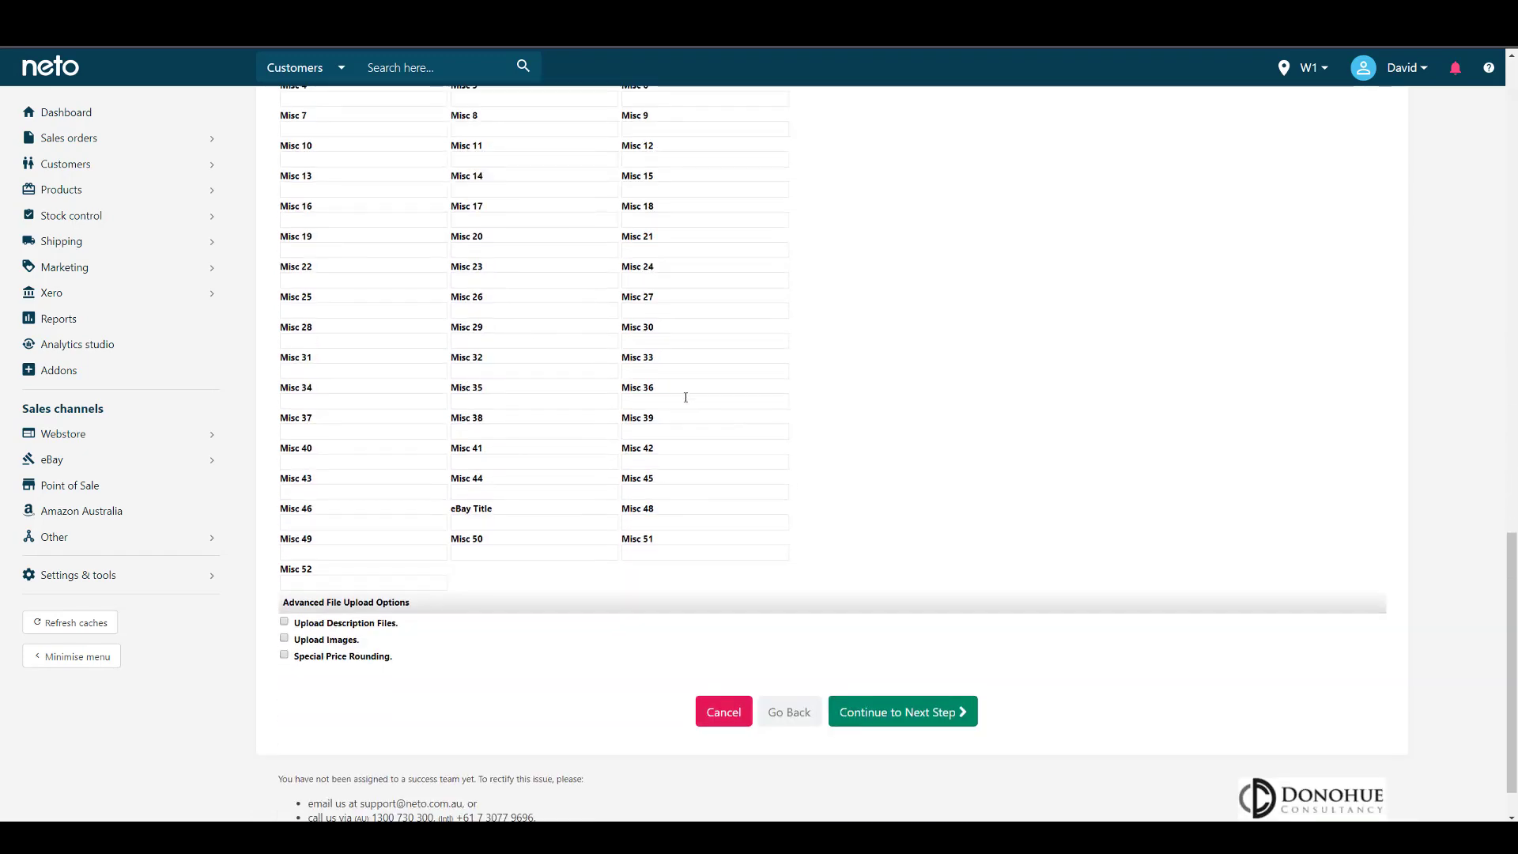
pyautogui.click(888, 720)
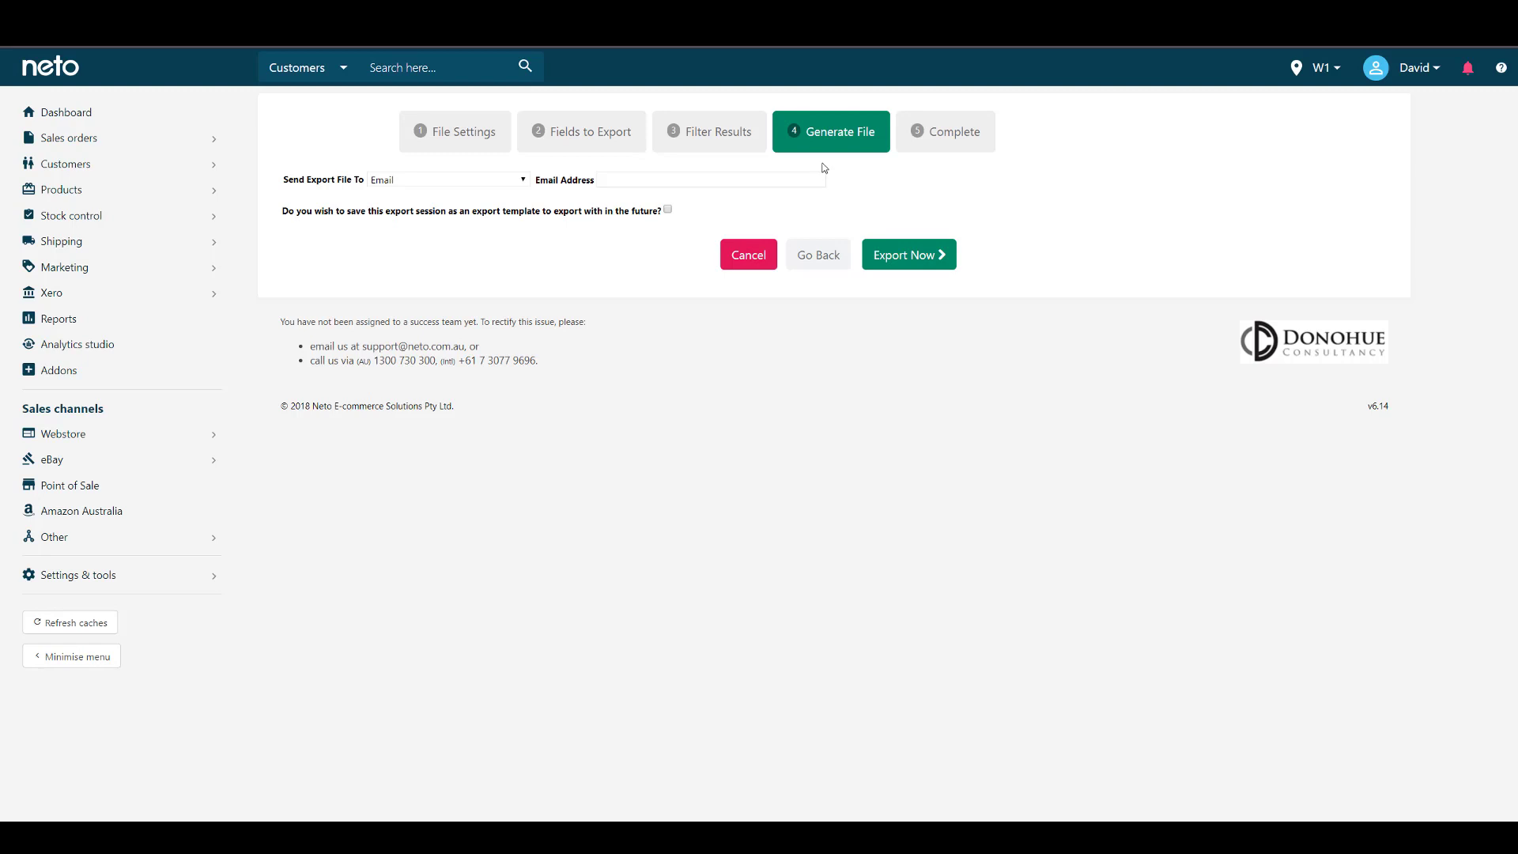
# Step: Send the export file to Local URL (folder on your website) and start the export, confirming the process
pyautogui.click(417, 188)
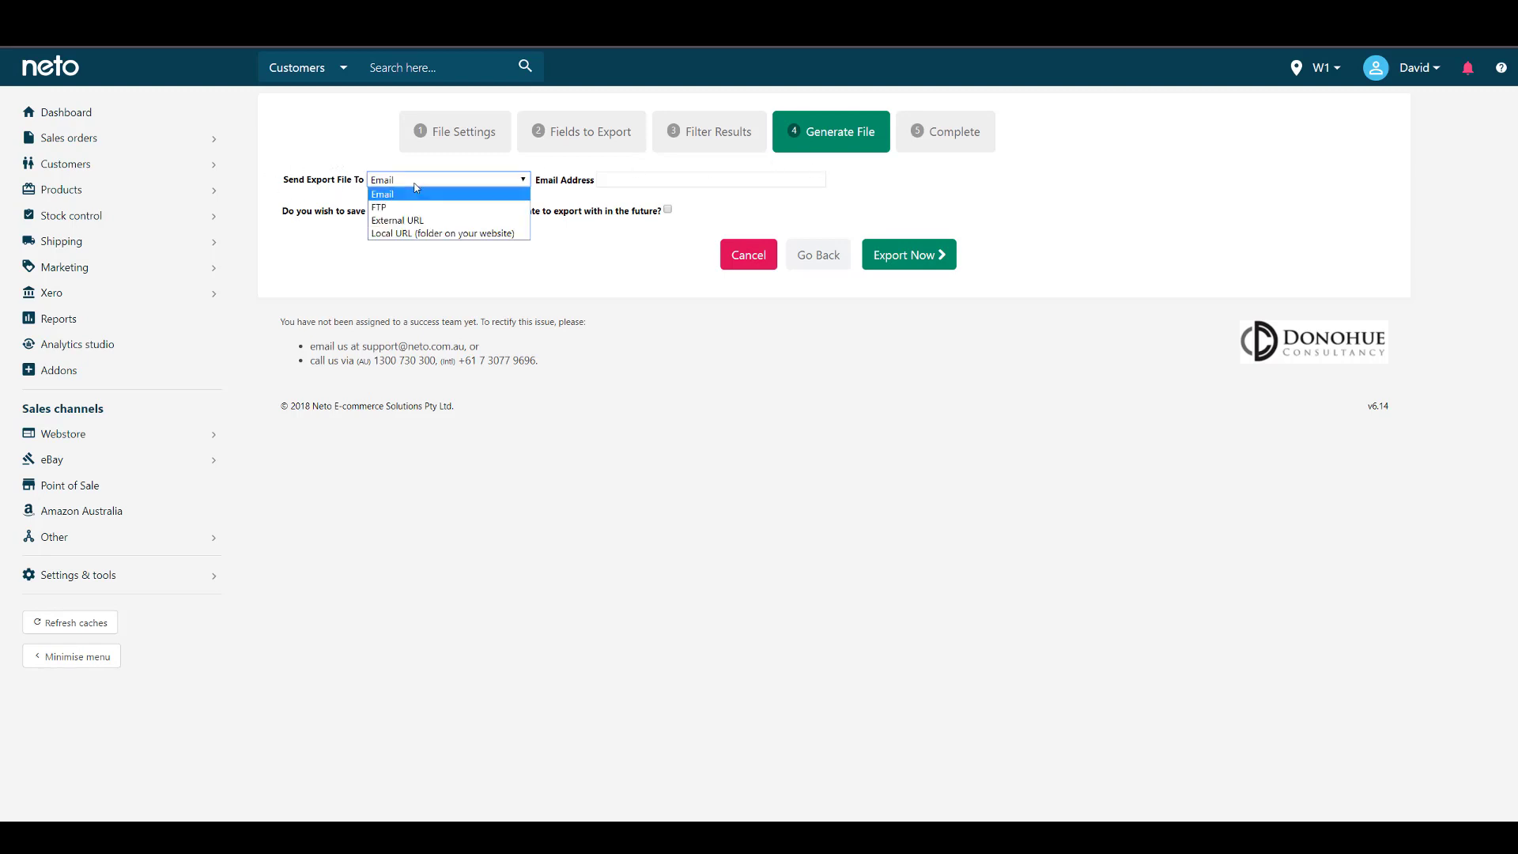
pyautogui.click(408, 234)
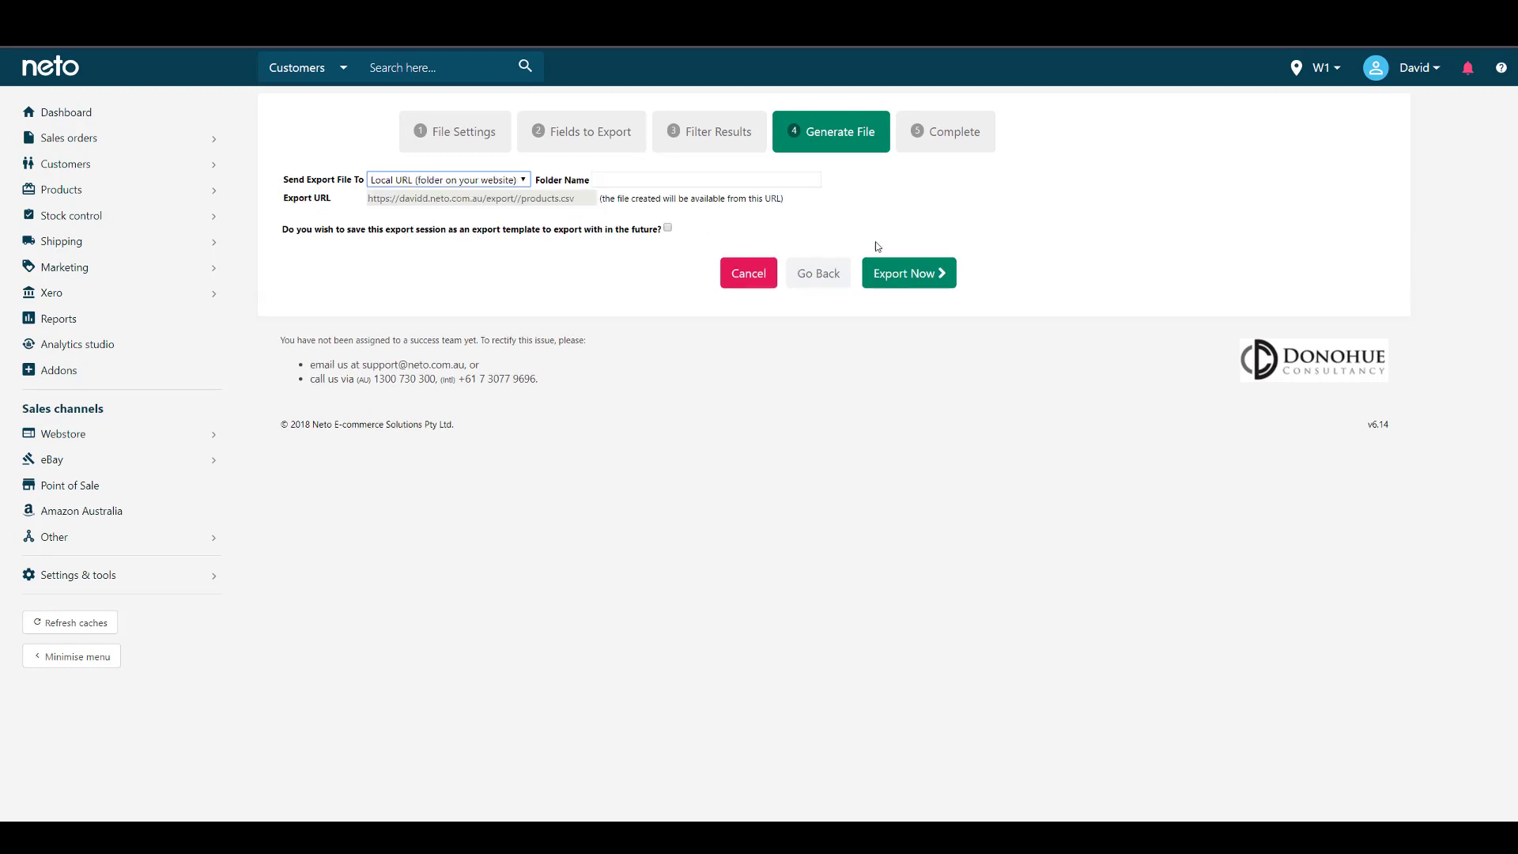
pyautogui.click(906, 277)
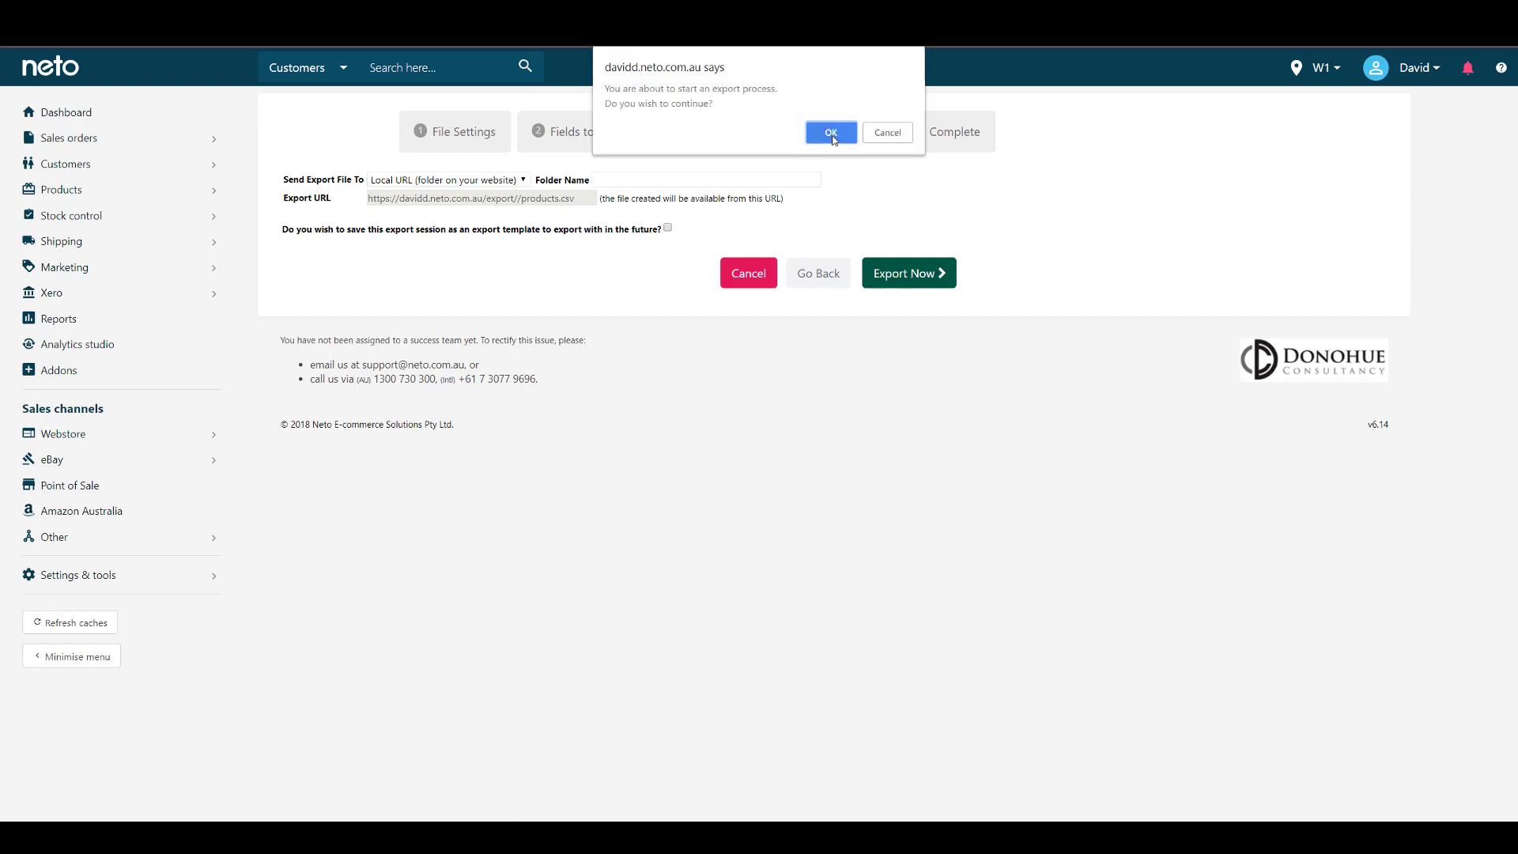
pyautogui.click(830, 132)
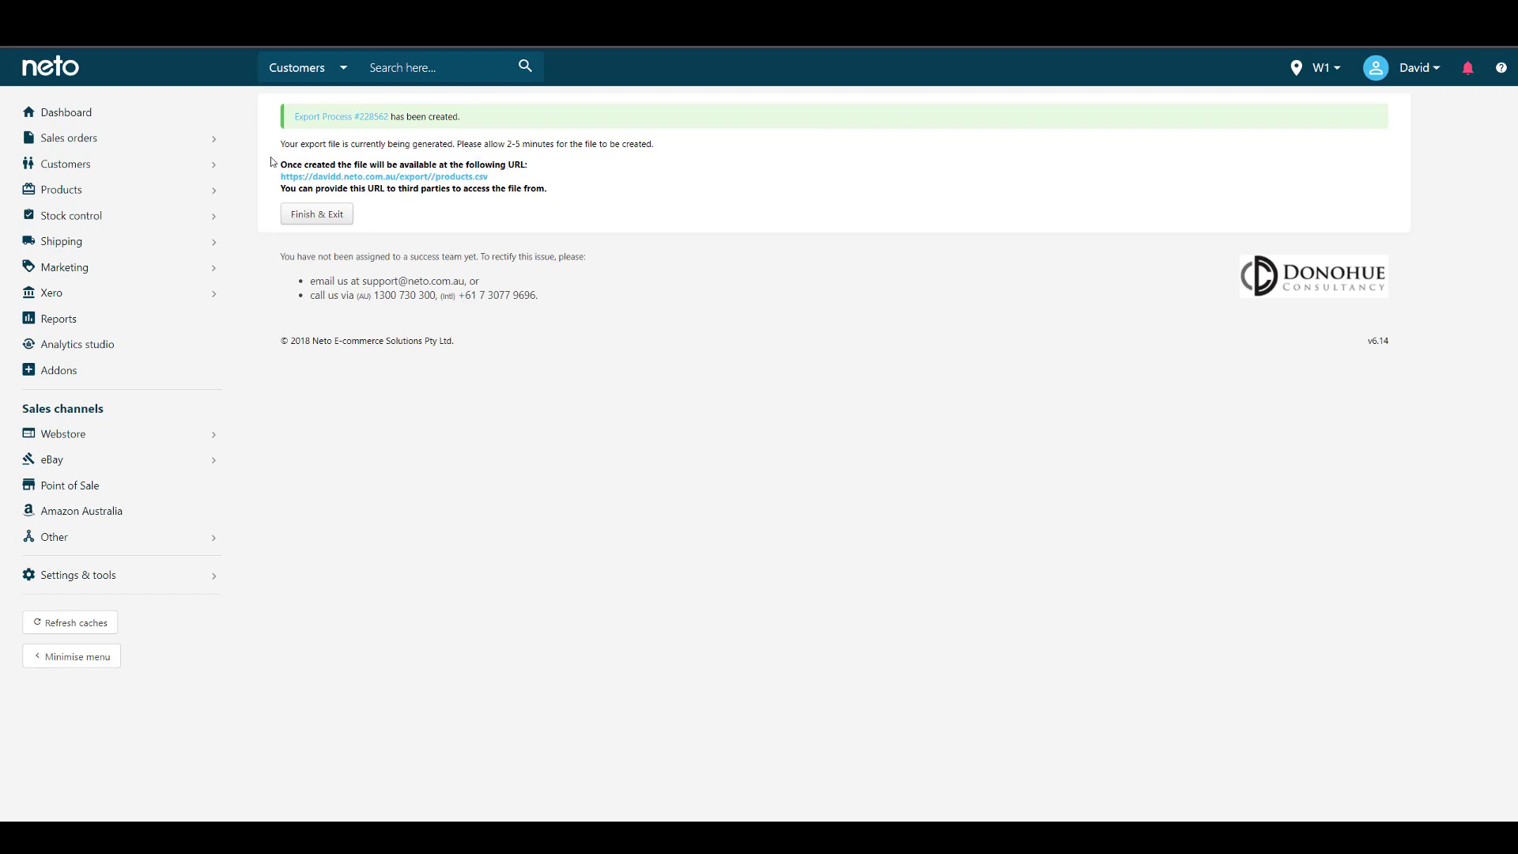
# Step: Open the new export process in the Process Manager, run it immediately and refresh the process list
pyautogui.click(333, 123)
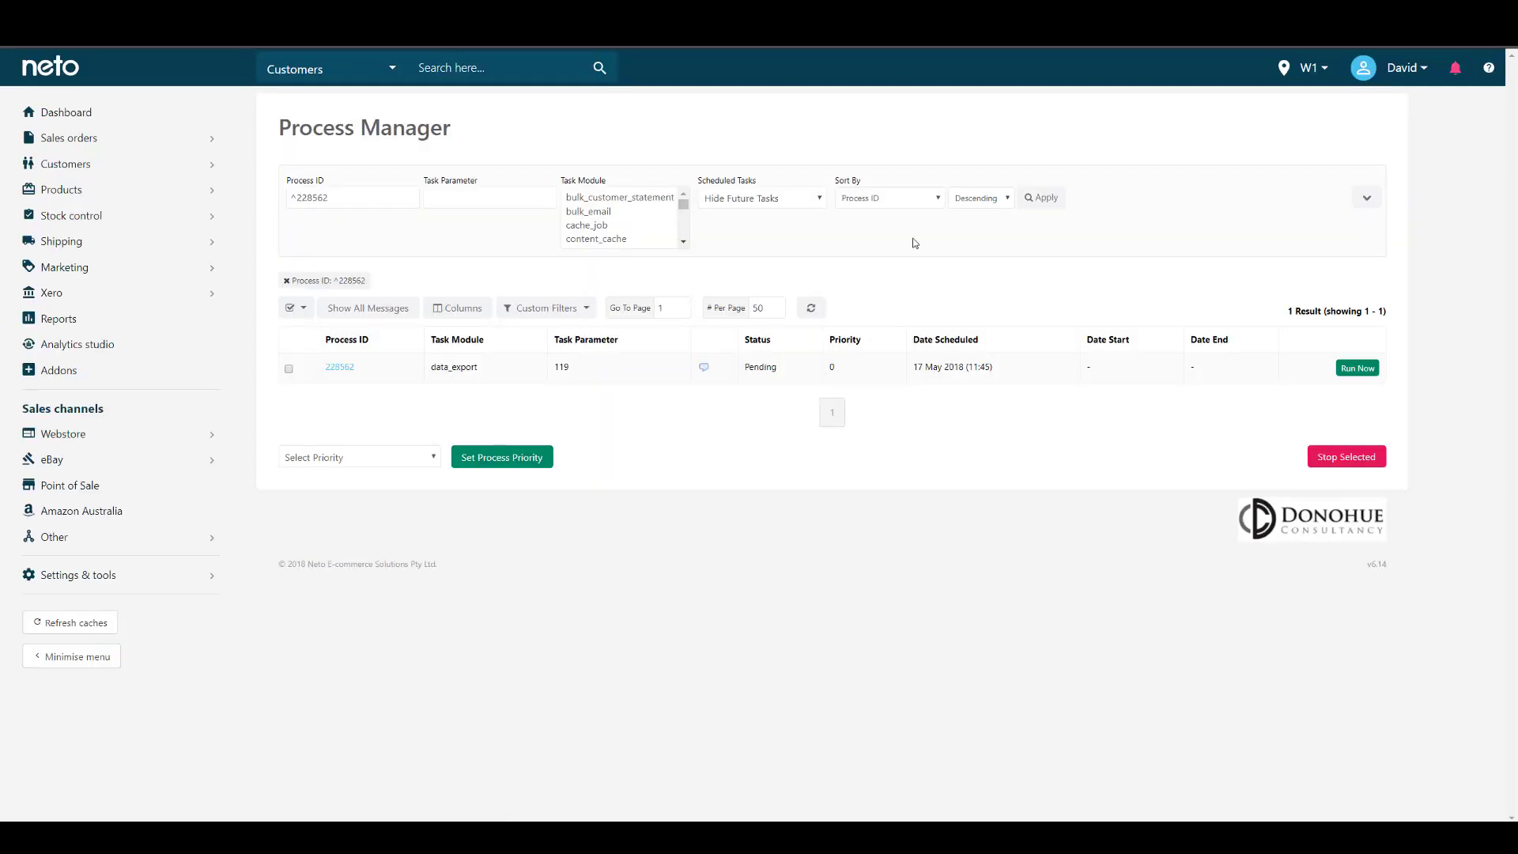
pyautogui.click(1356, 368)
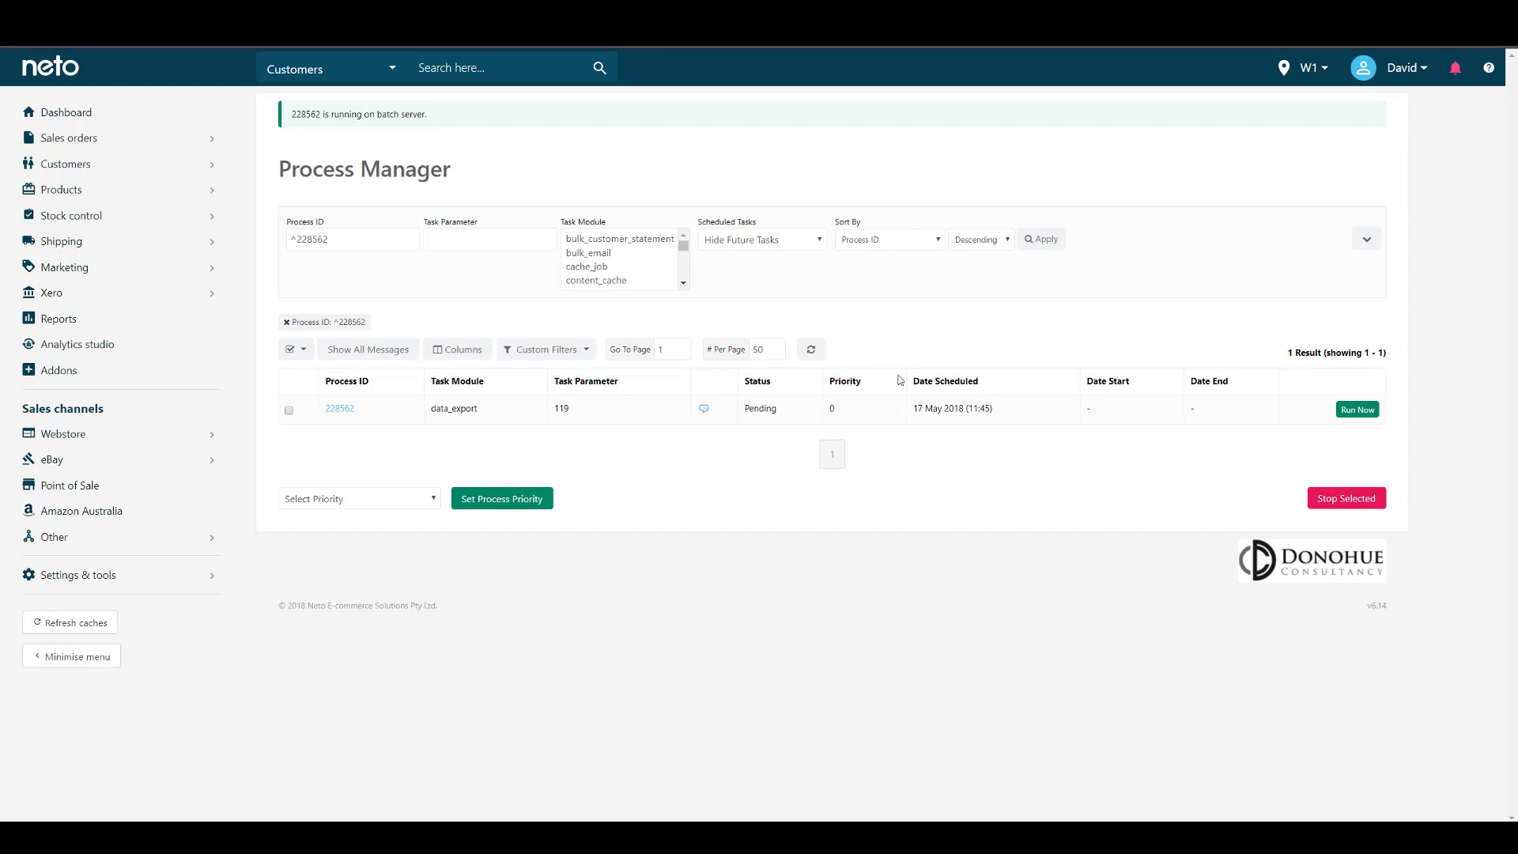
pyautogui.click(818, 353)
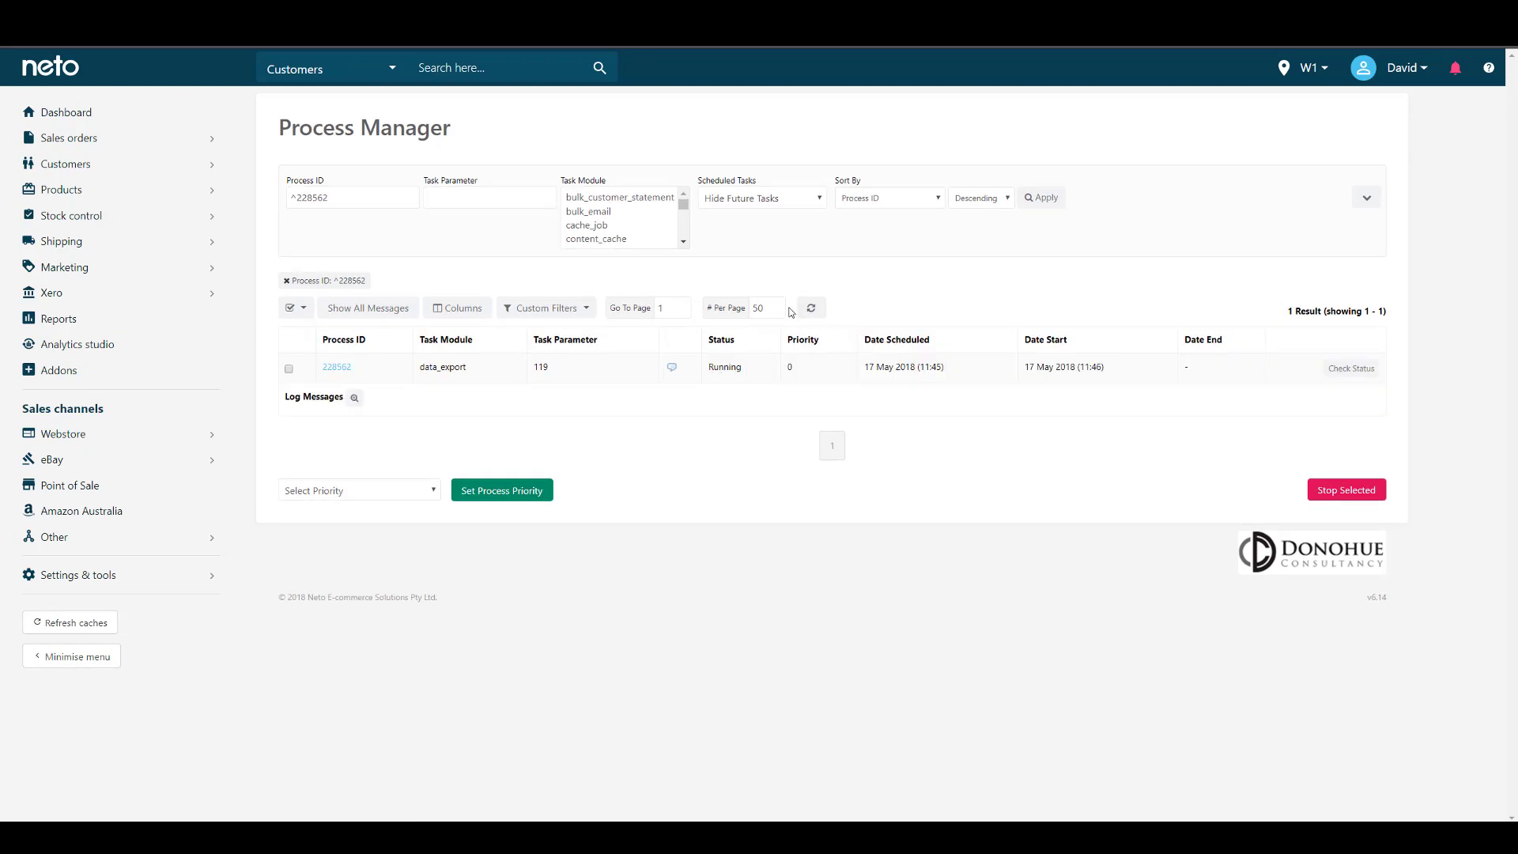
# Step: Refresh the process list to check the status of the data export process
pyautogui.click(814, 310)
pyautogui.click(817, 310)
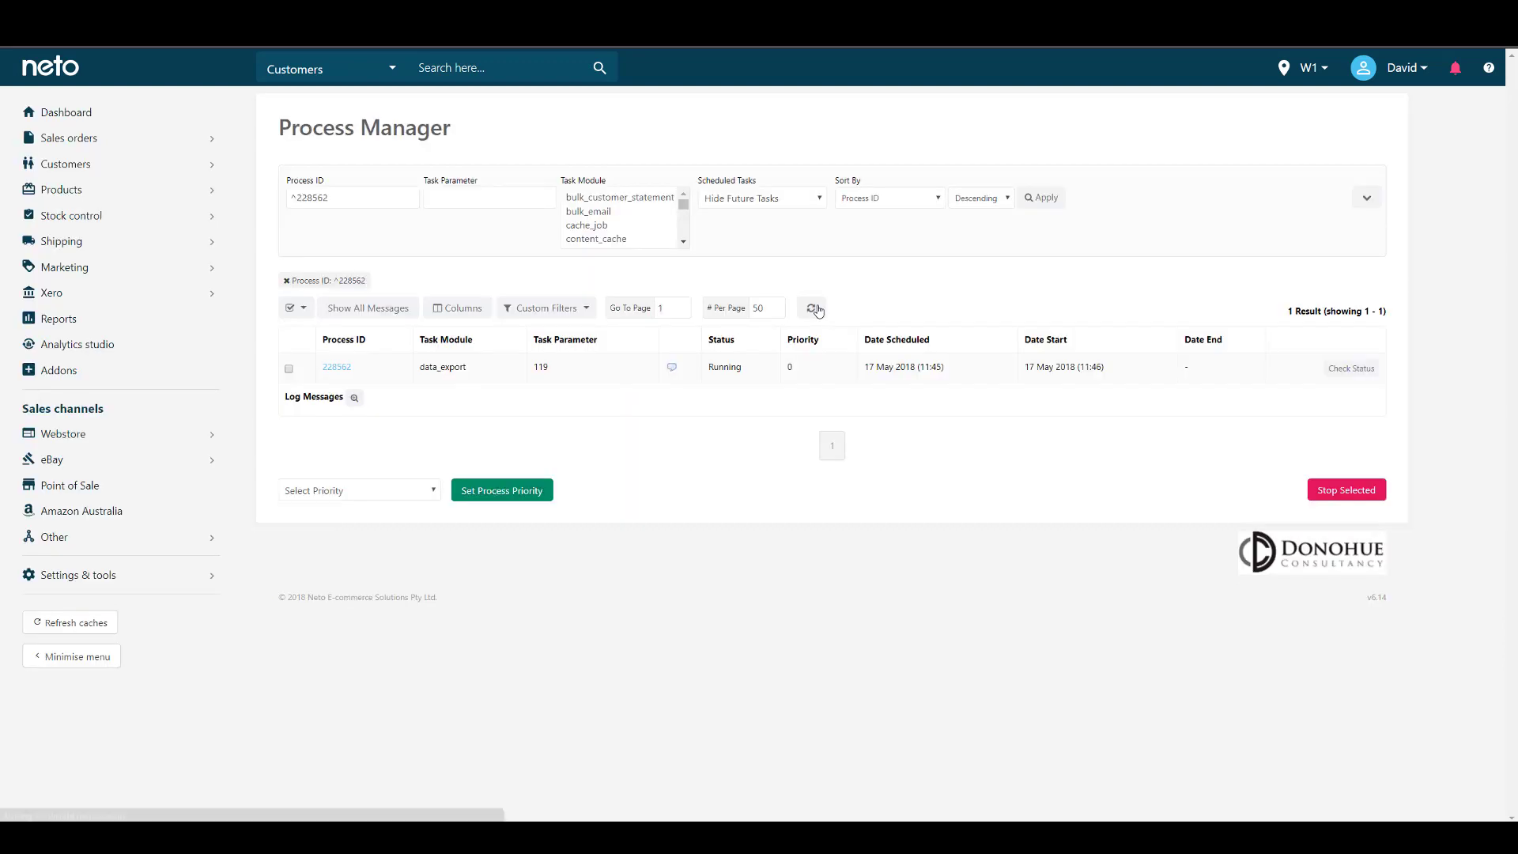
pyautogui.click(817, 309)
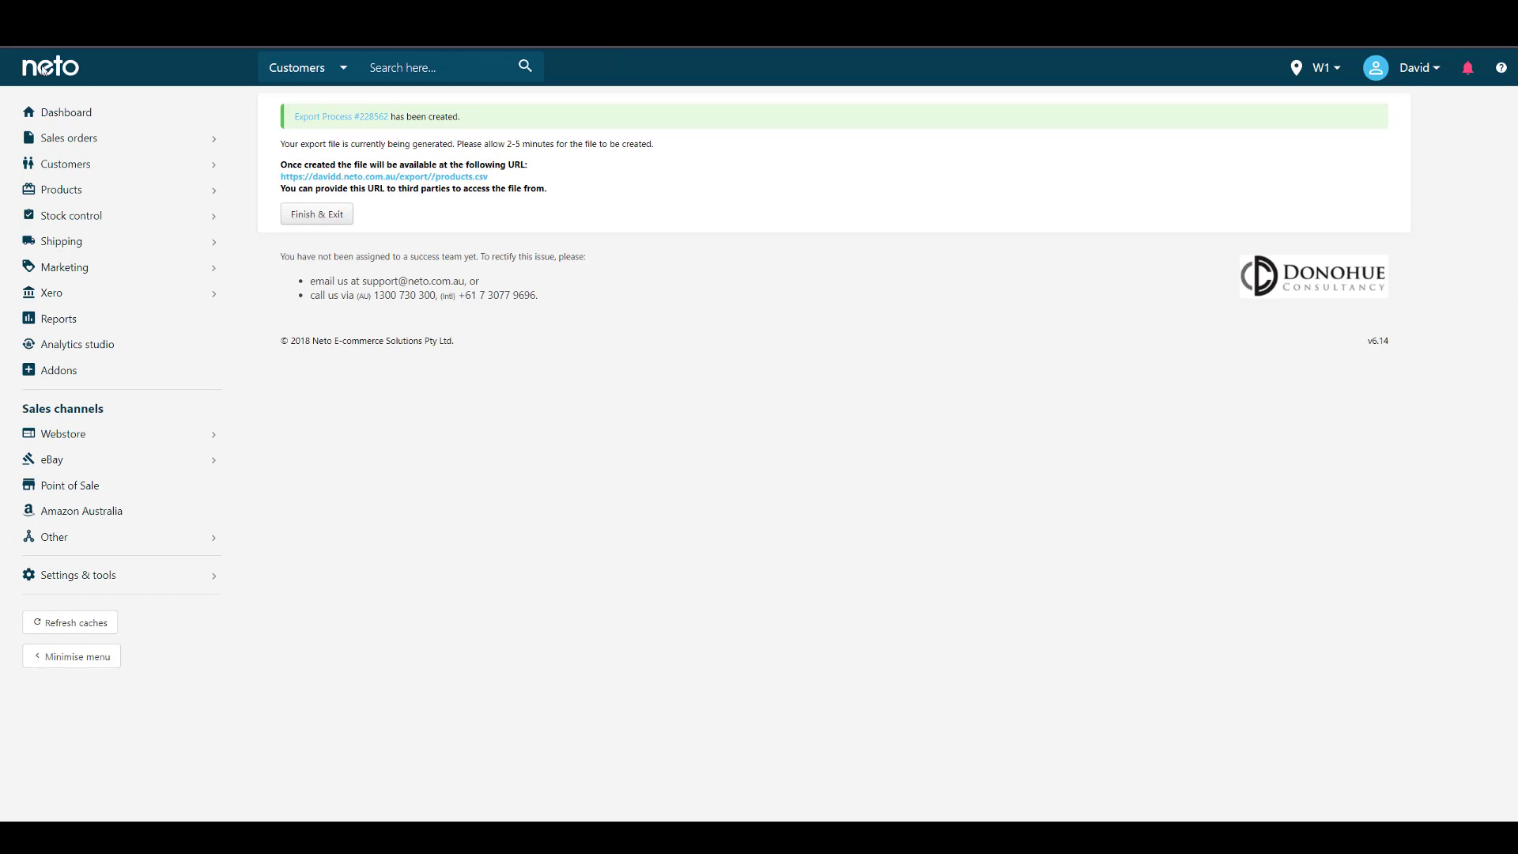
# Step: Download products.csv from the export URL and open it in Excel, fitting columns A and B to their contents
pyautogui.click(466, 179)
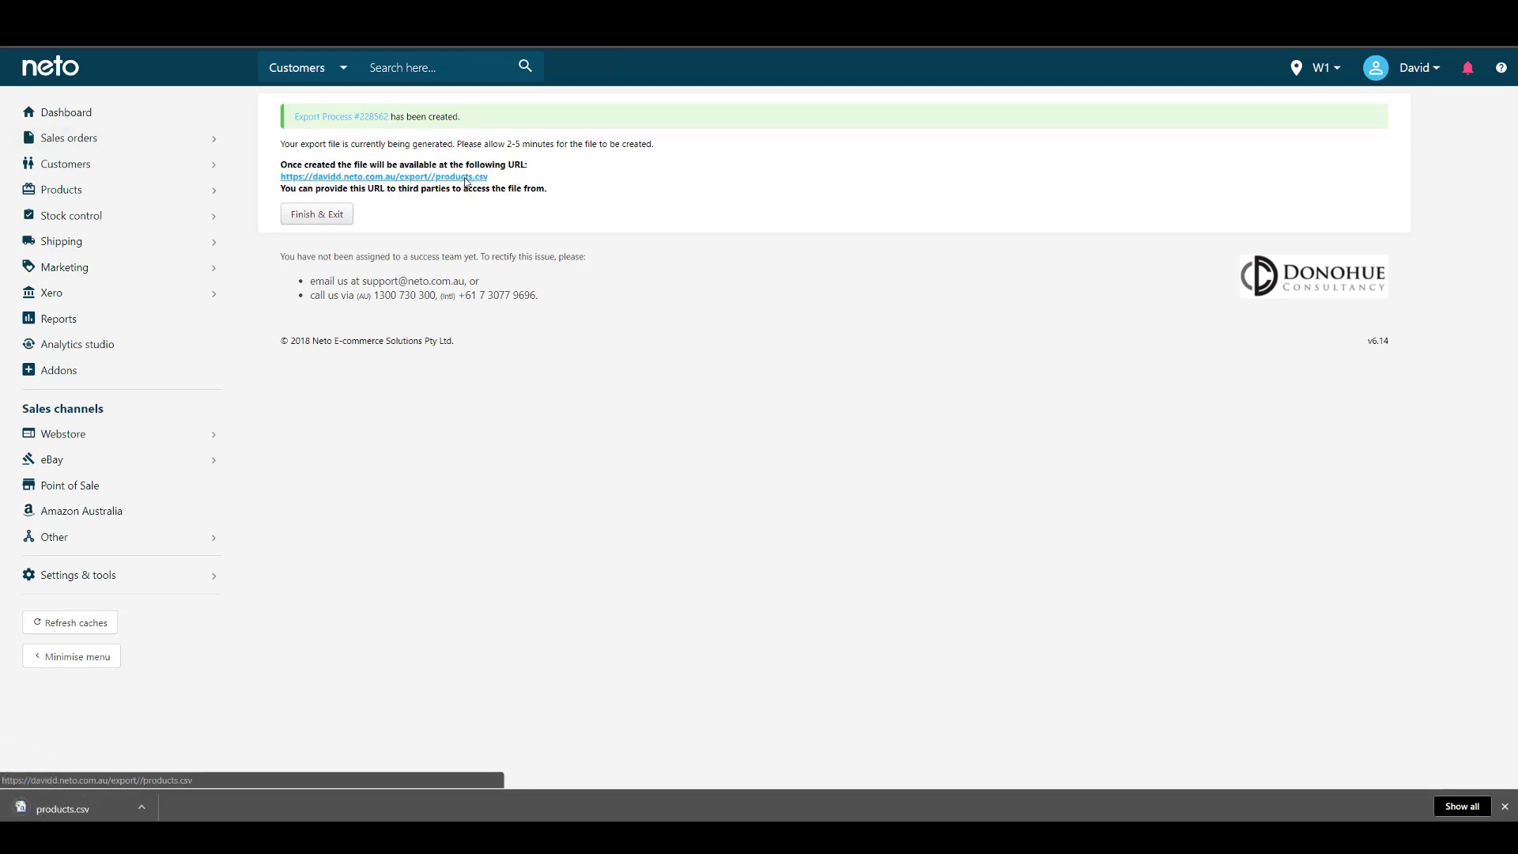
pyautogui.click(32, 807)
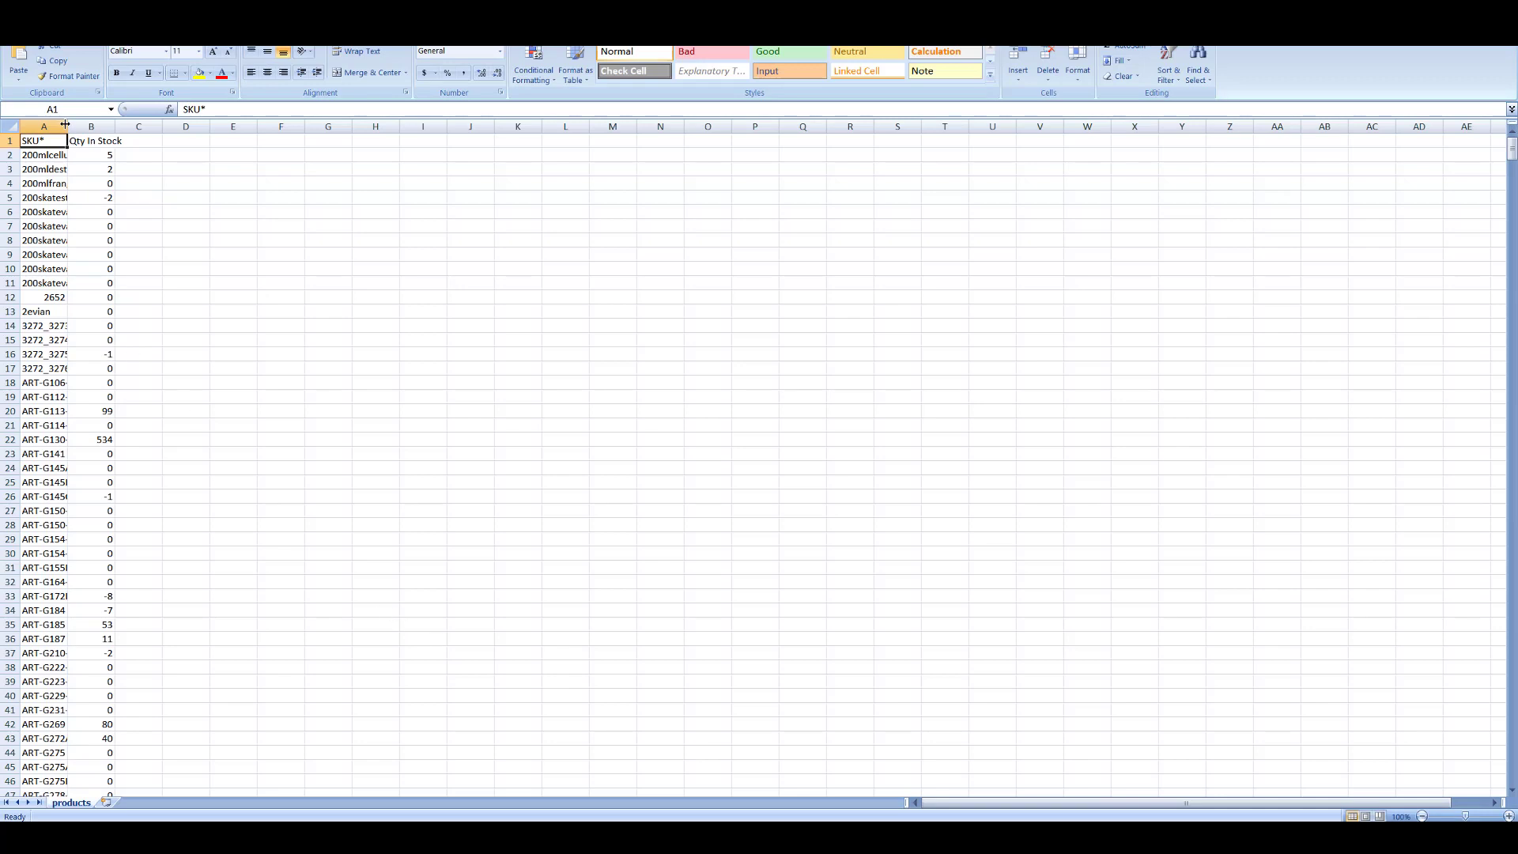
pyautogui.doubleClick(66, 125)
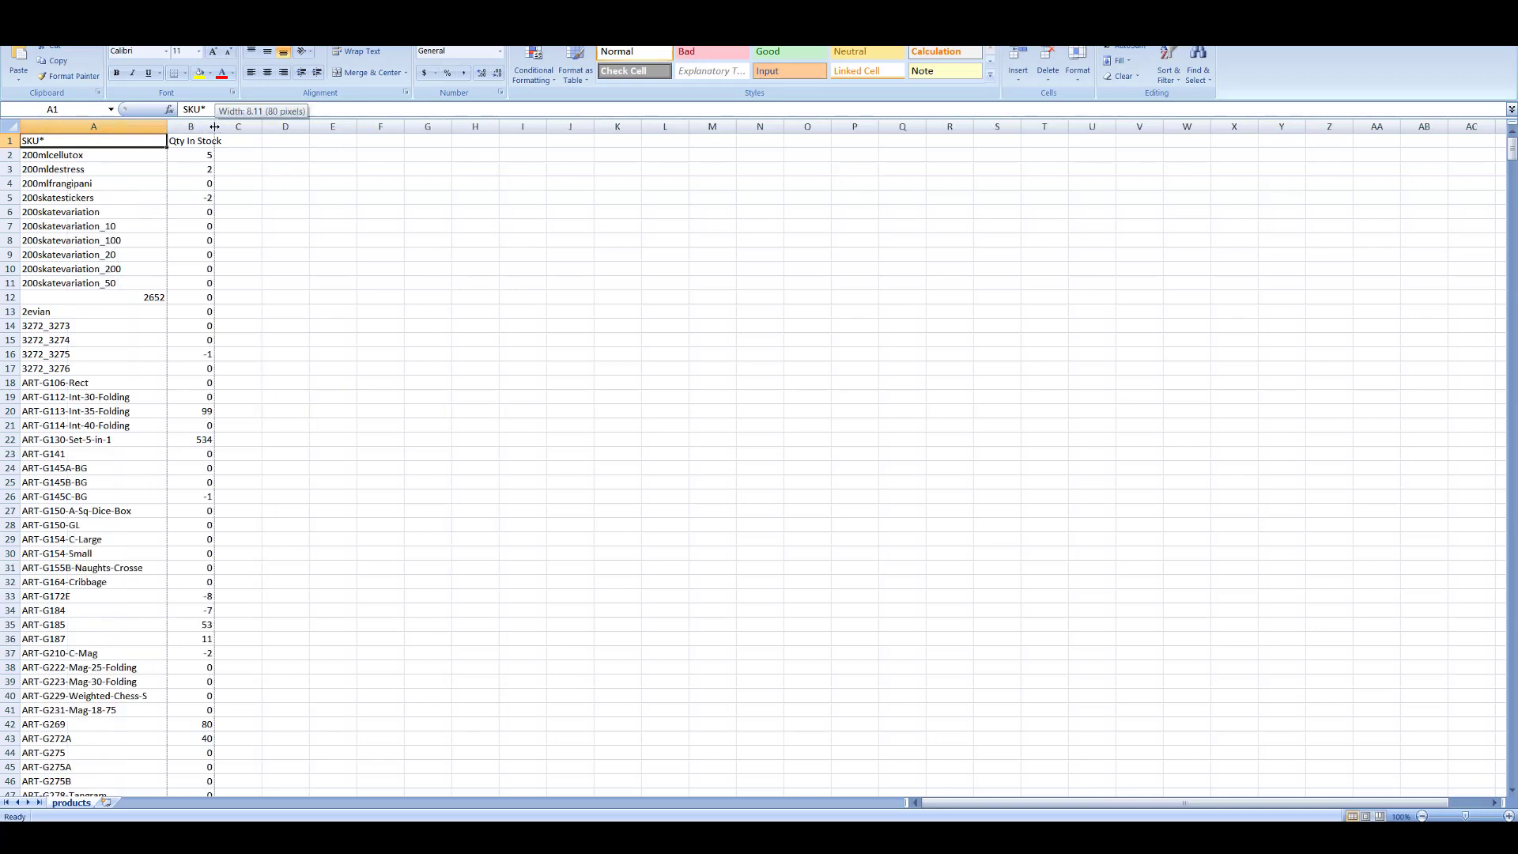
pyautogui.doubleClick(214, 127)
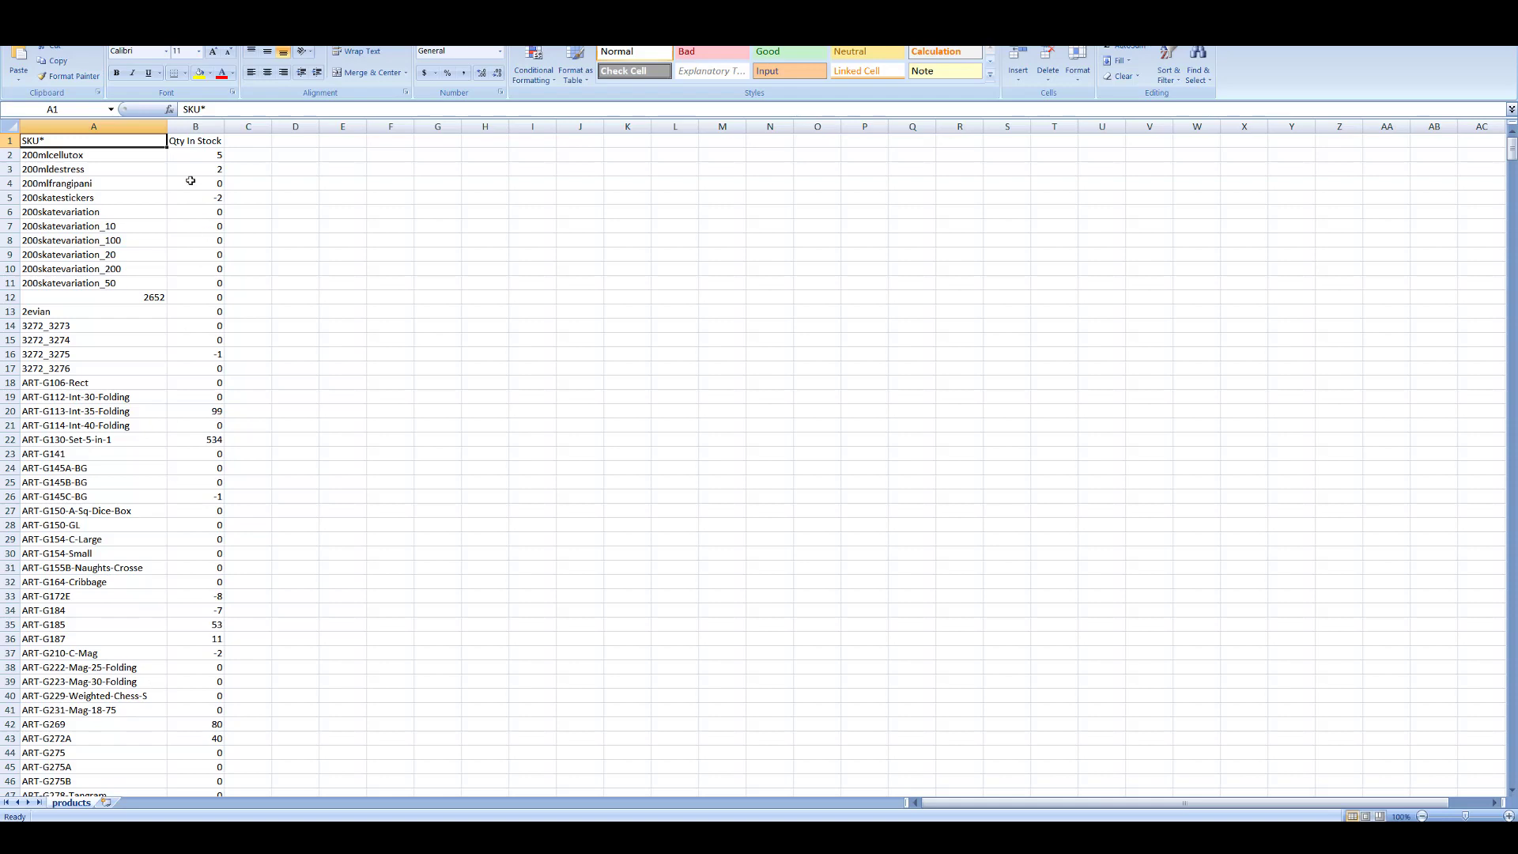
# Step: Set the first product's Qty In Stock in B2 to 10 and fill that value down the whole column
pyautogui.click(204, 154)
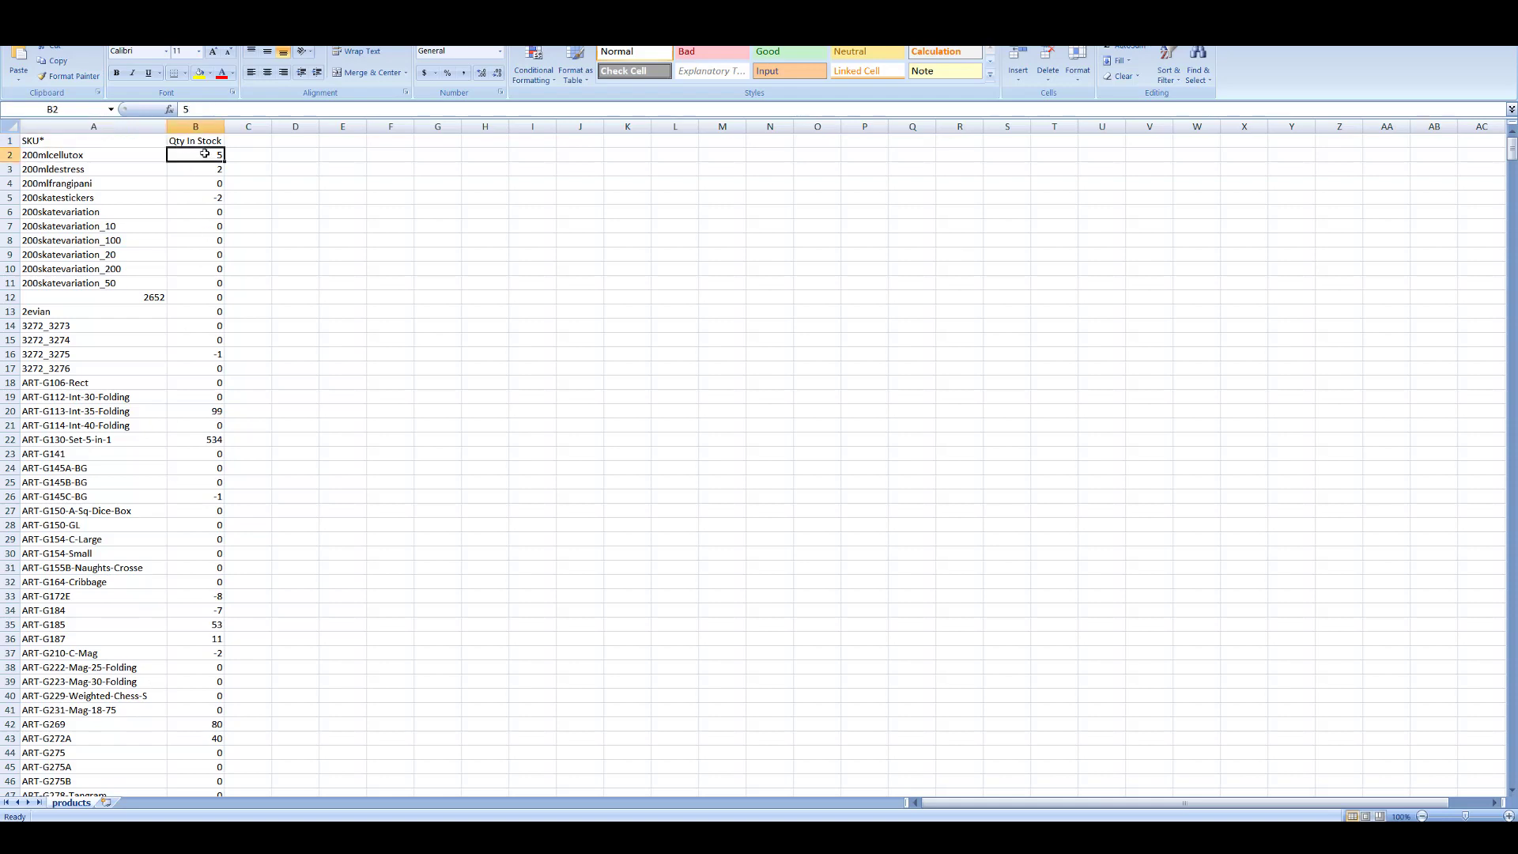
pyautogui.write('10')
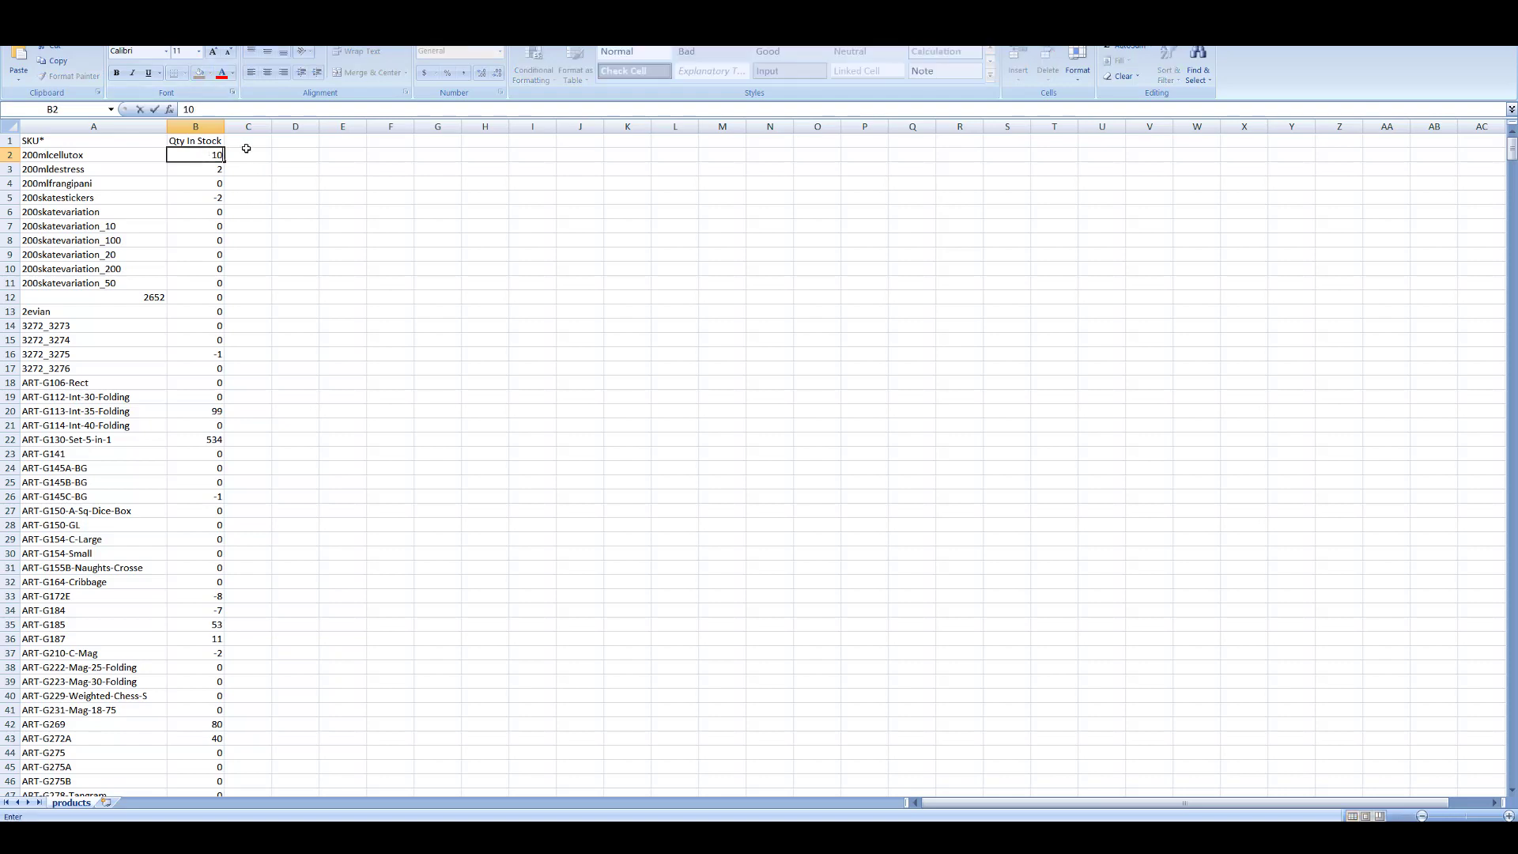
pyautogui.click(244, 149)
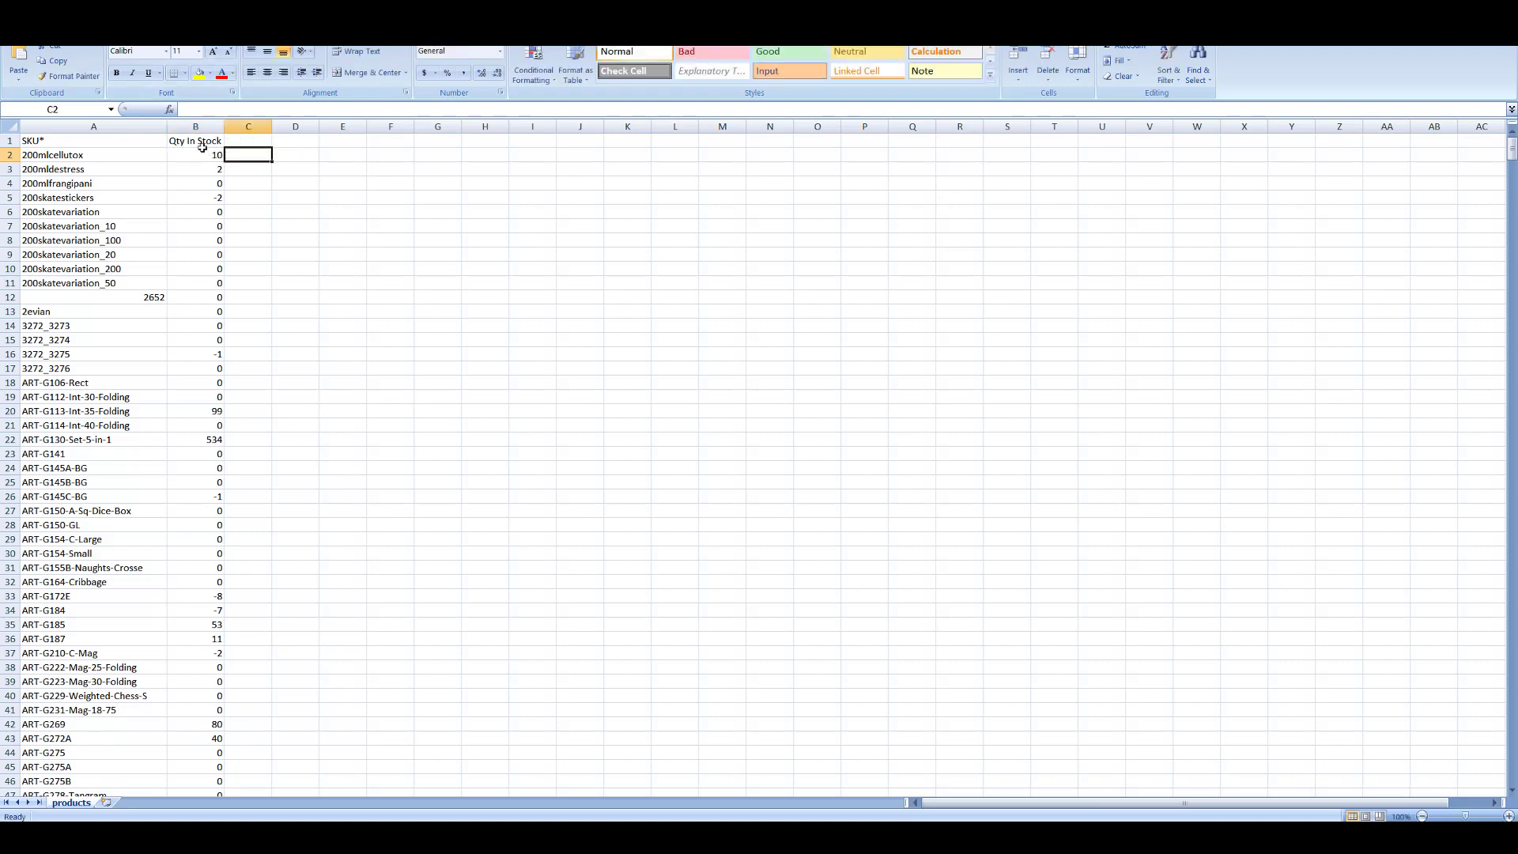
pyautogui.click(203, 150)
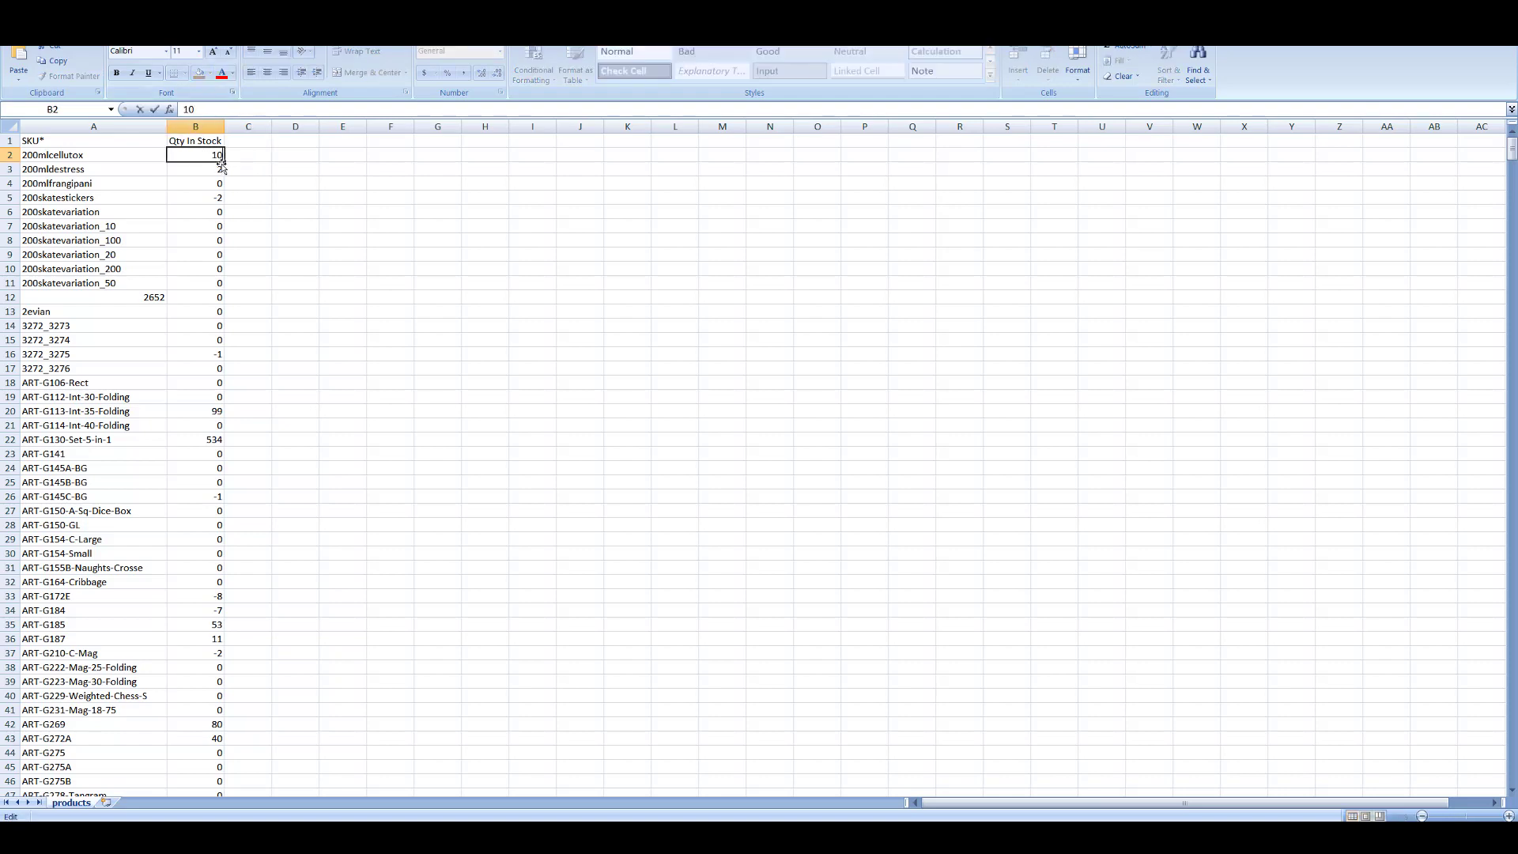
pyautogui.doubleClick(224, 161)
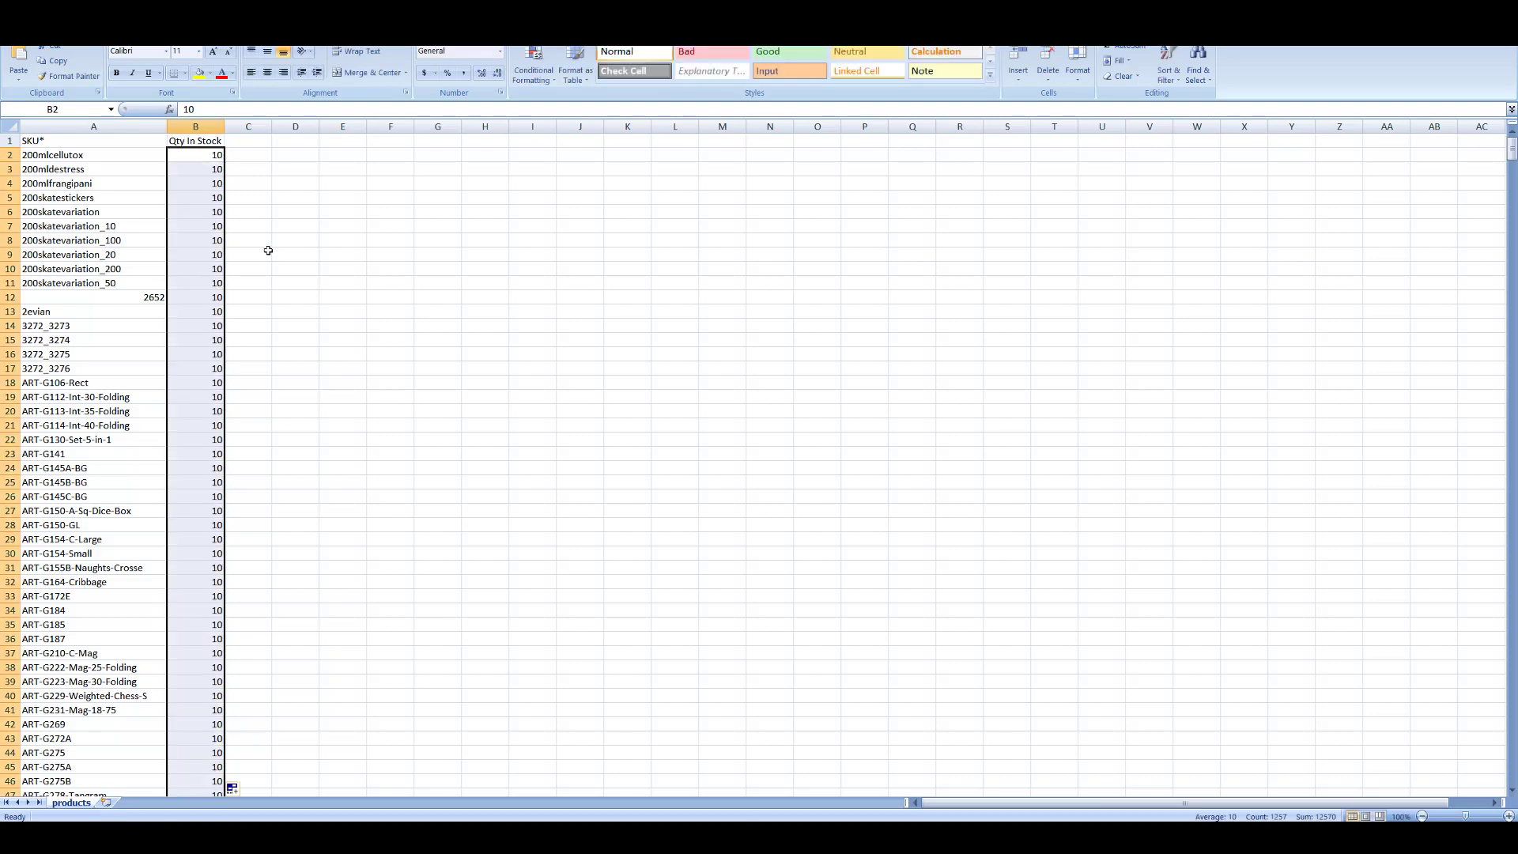
# Step: Save the sheet to the Desktop as products.csv in CSV (Comma delimited) format, keeping that format, and close Excel
pyautogui.click(19, 31)
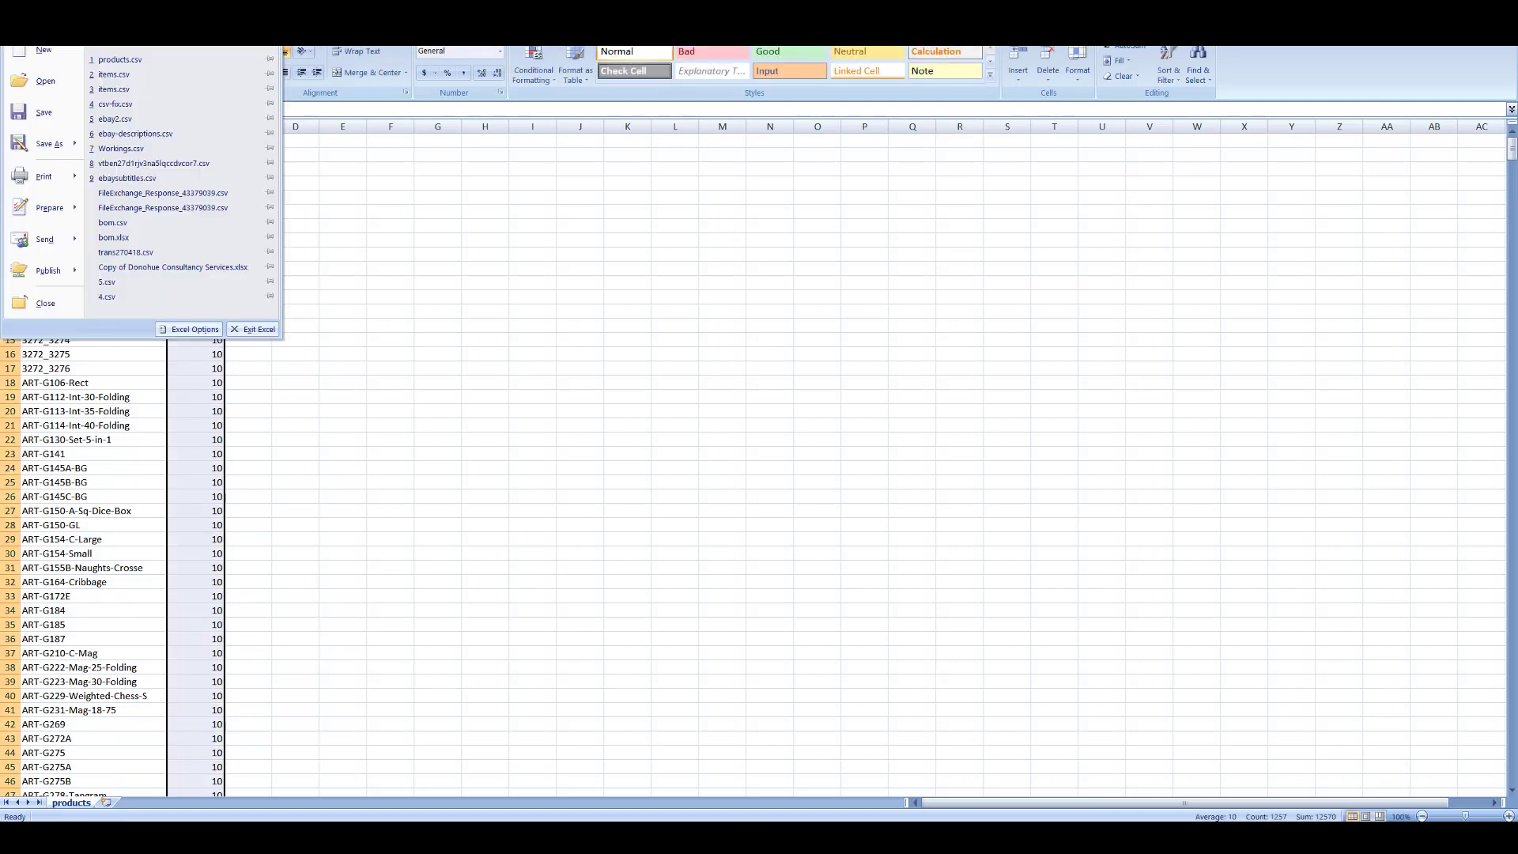
pyautogui.moveTo(45, 143)
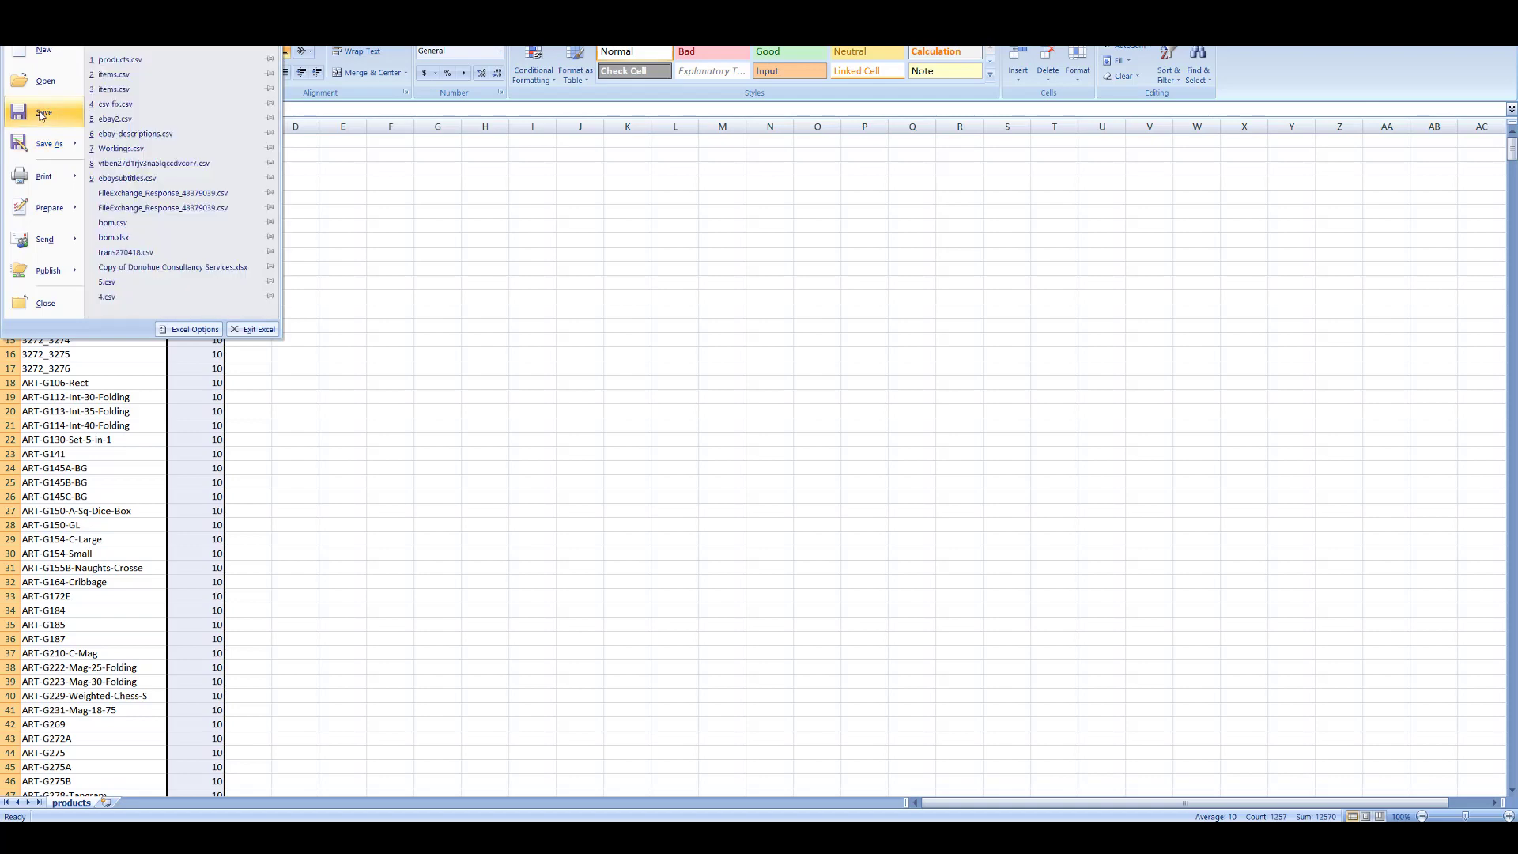
pyautogui.click(44, 145)
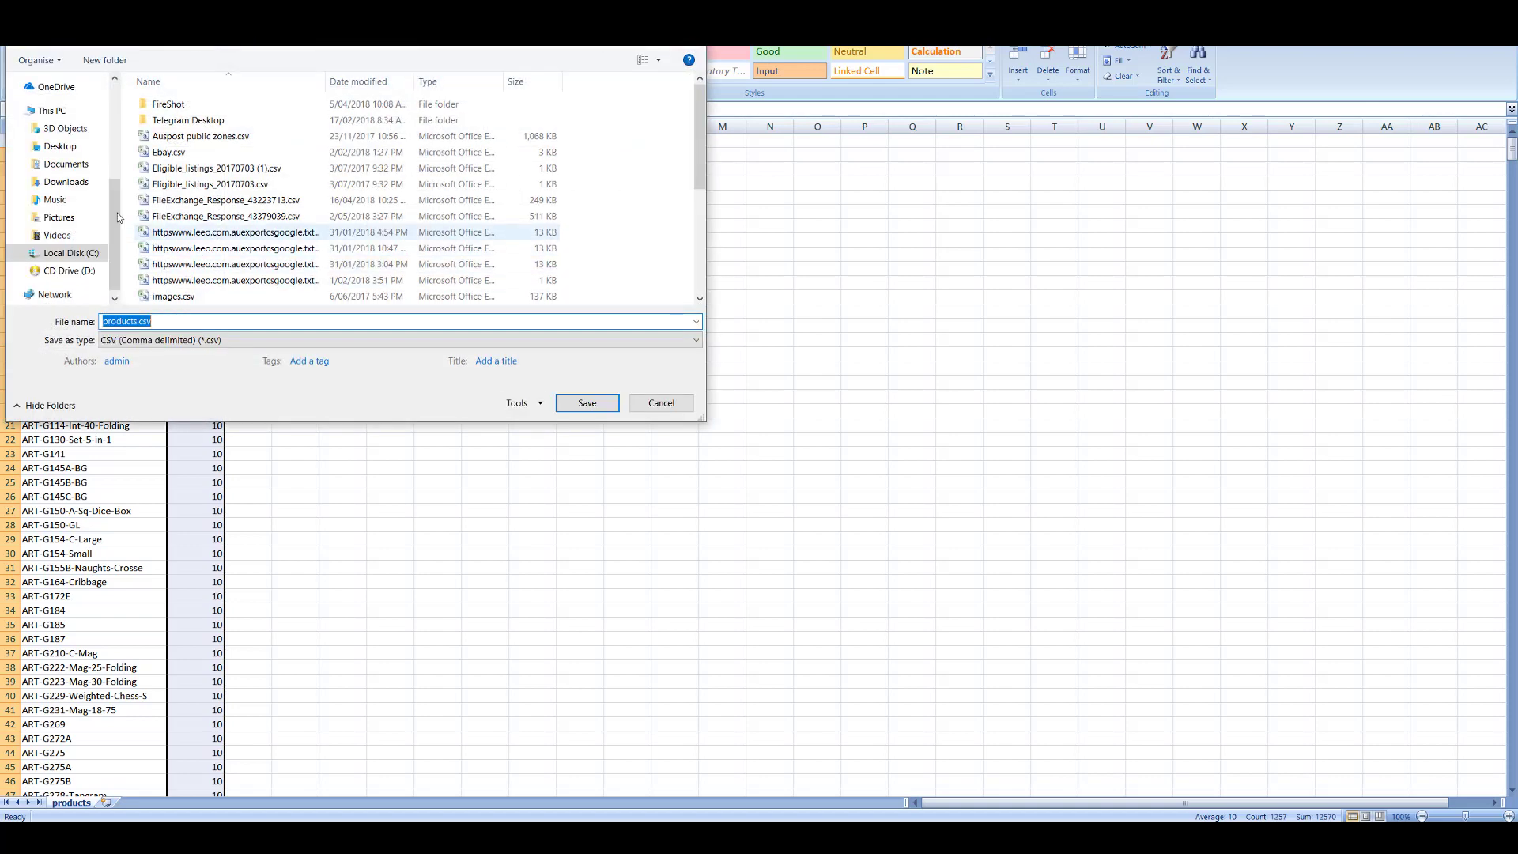
pyautogui.click(61, 146)
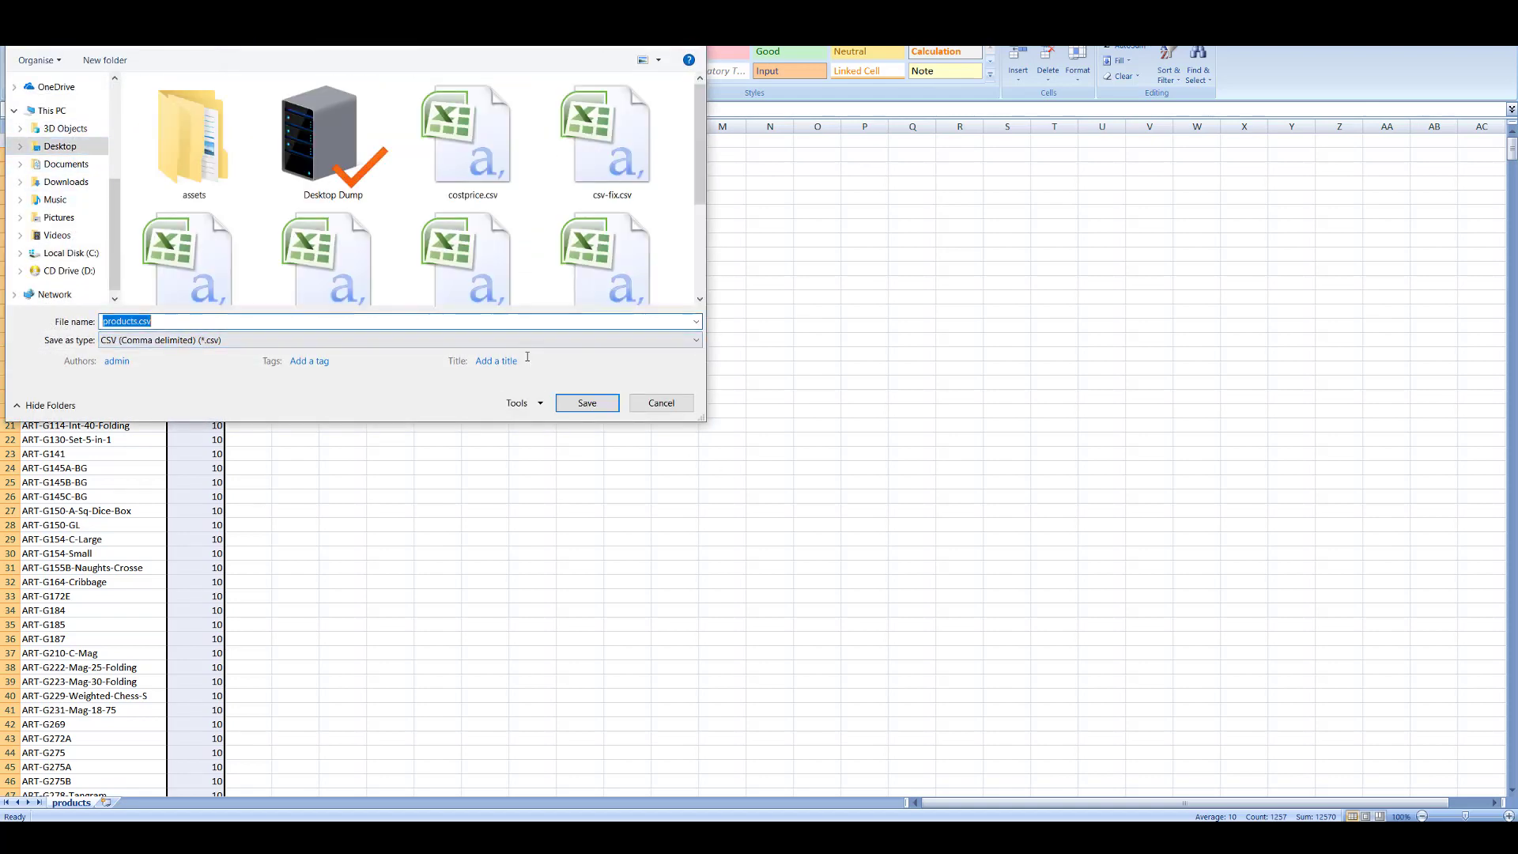
pyautogui.click(587, 403)
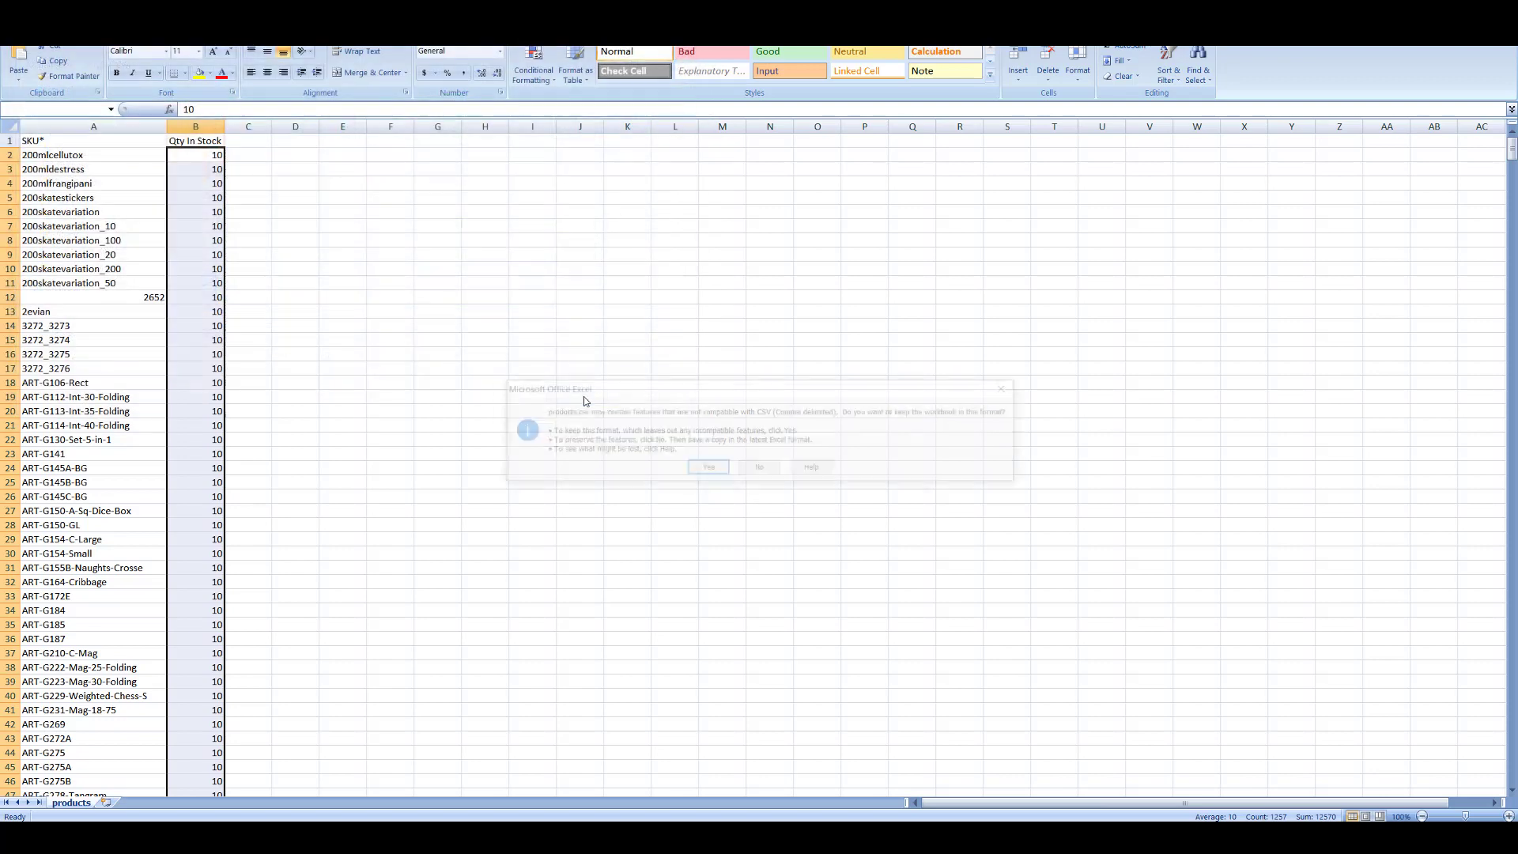
pyautogui.click(706, 468)
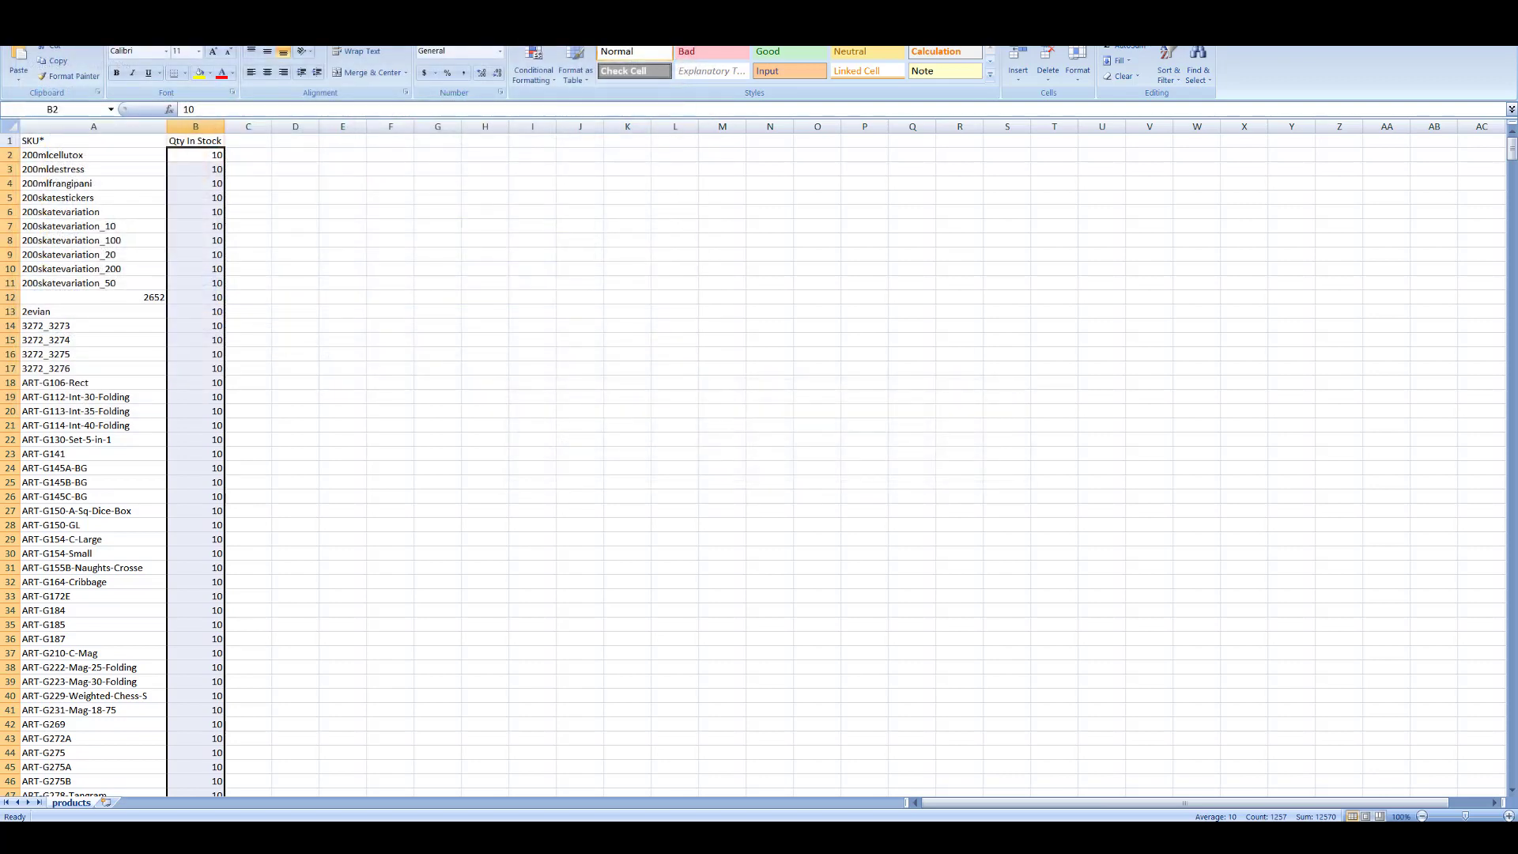
pyautogui.click(1502, 8)
pyautogui.click(767, 456)
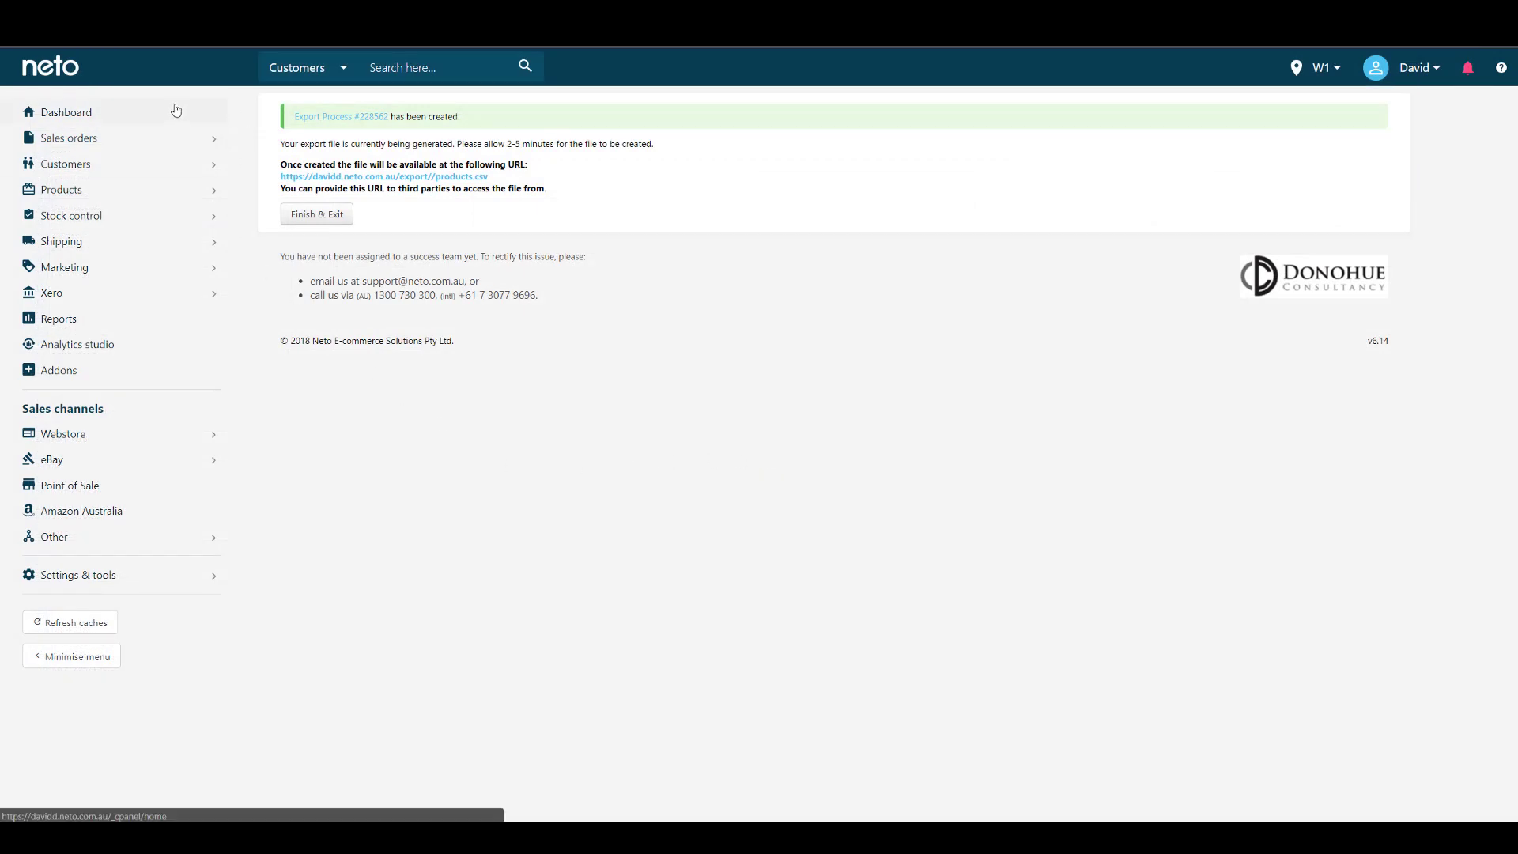
# Step: Open Neto's data import page and start the Data Import Wizard as a complex import for Products
pyautogui.click(160, 586)
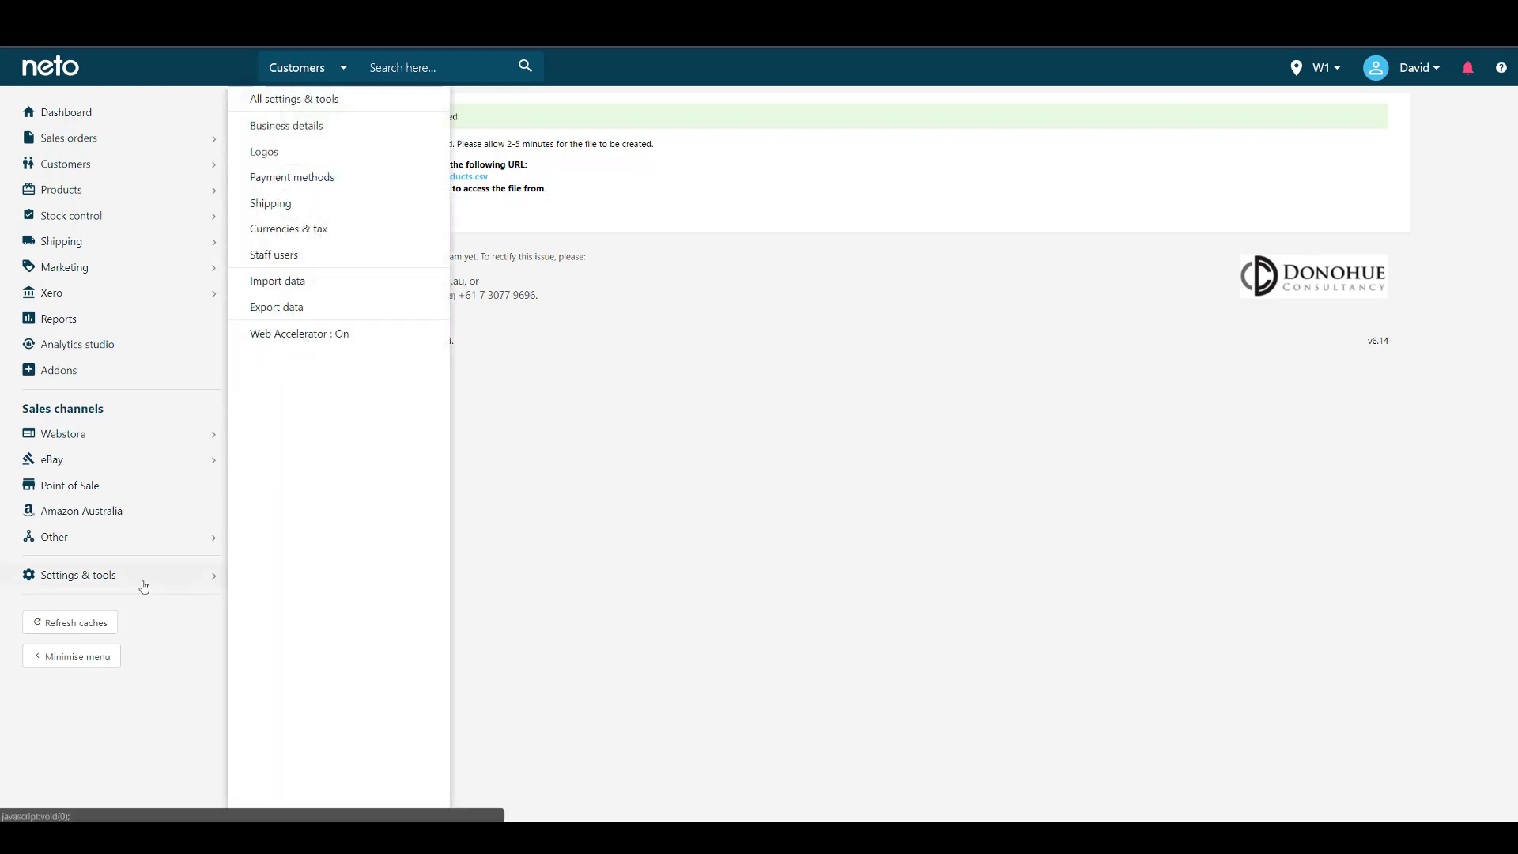
pyautogui.click(313, 283)
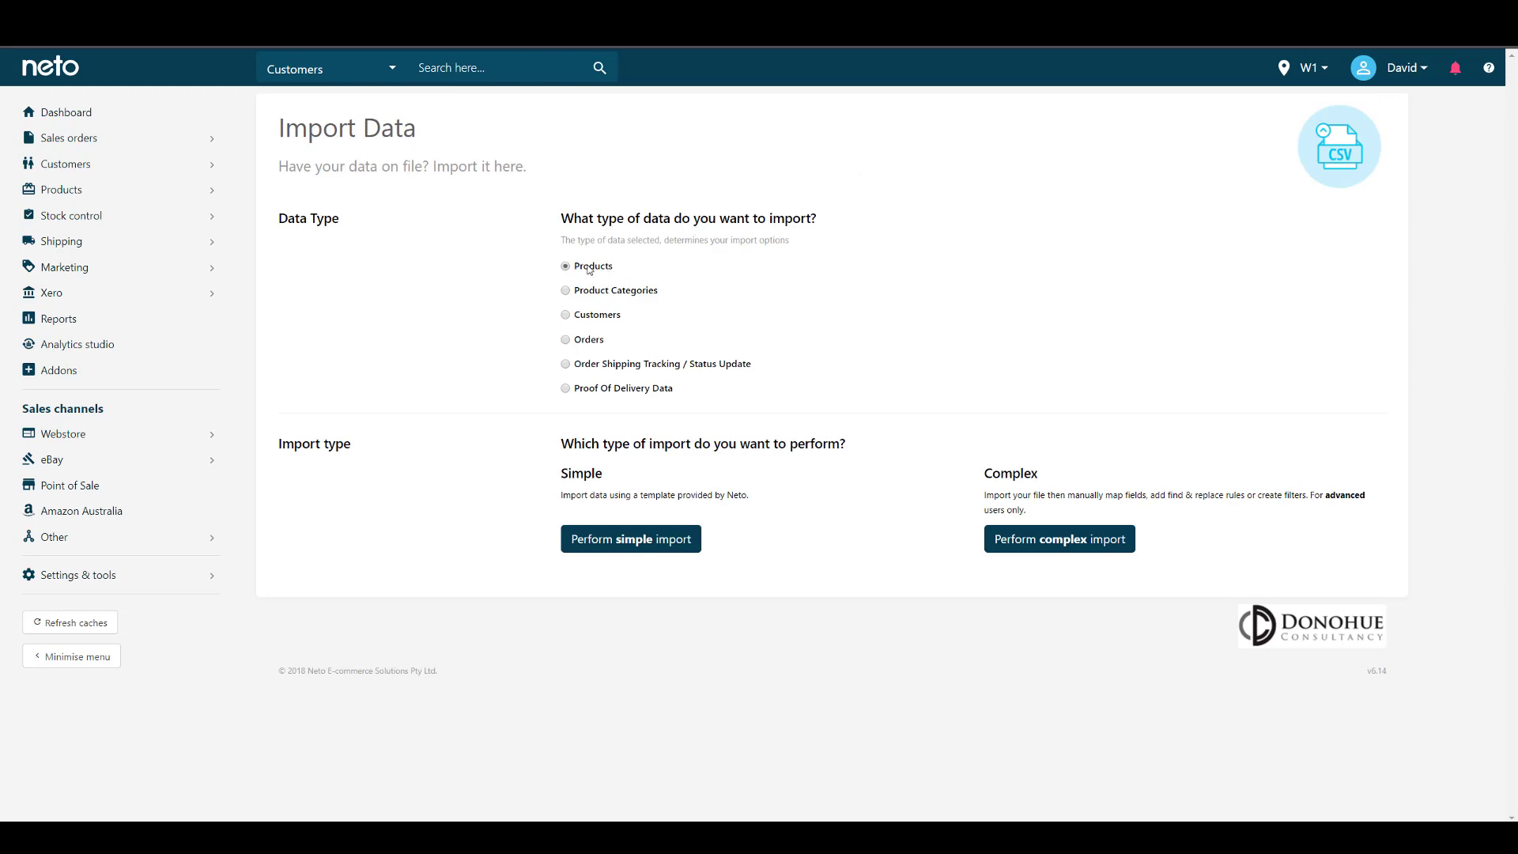
pyautogui.click(1034, 541)
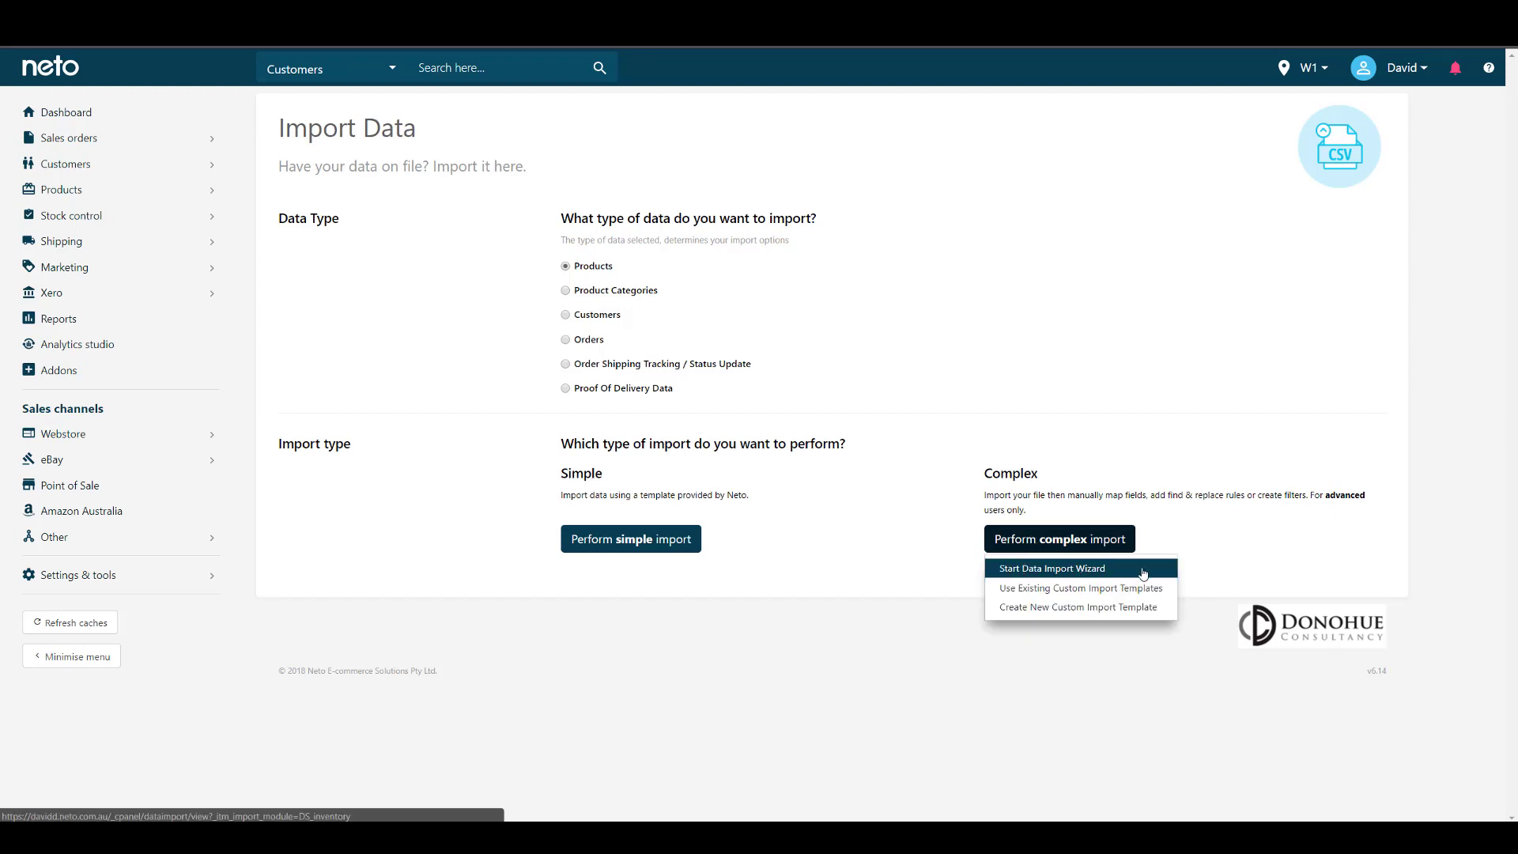
pyautogui.click(1144, 570)
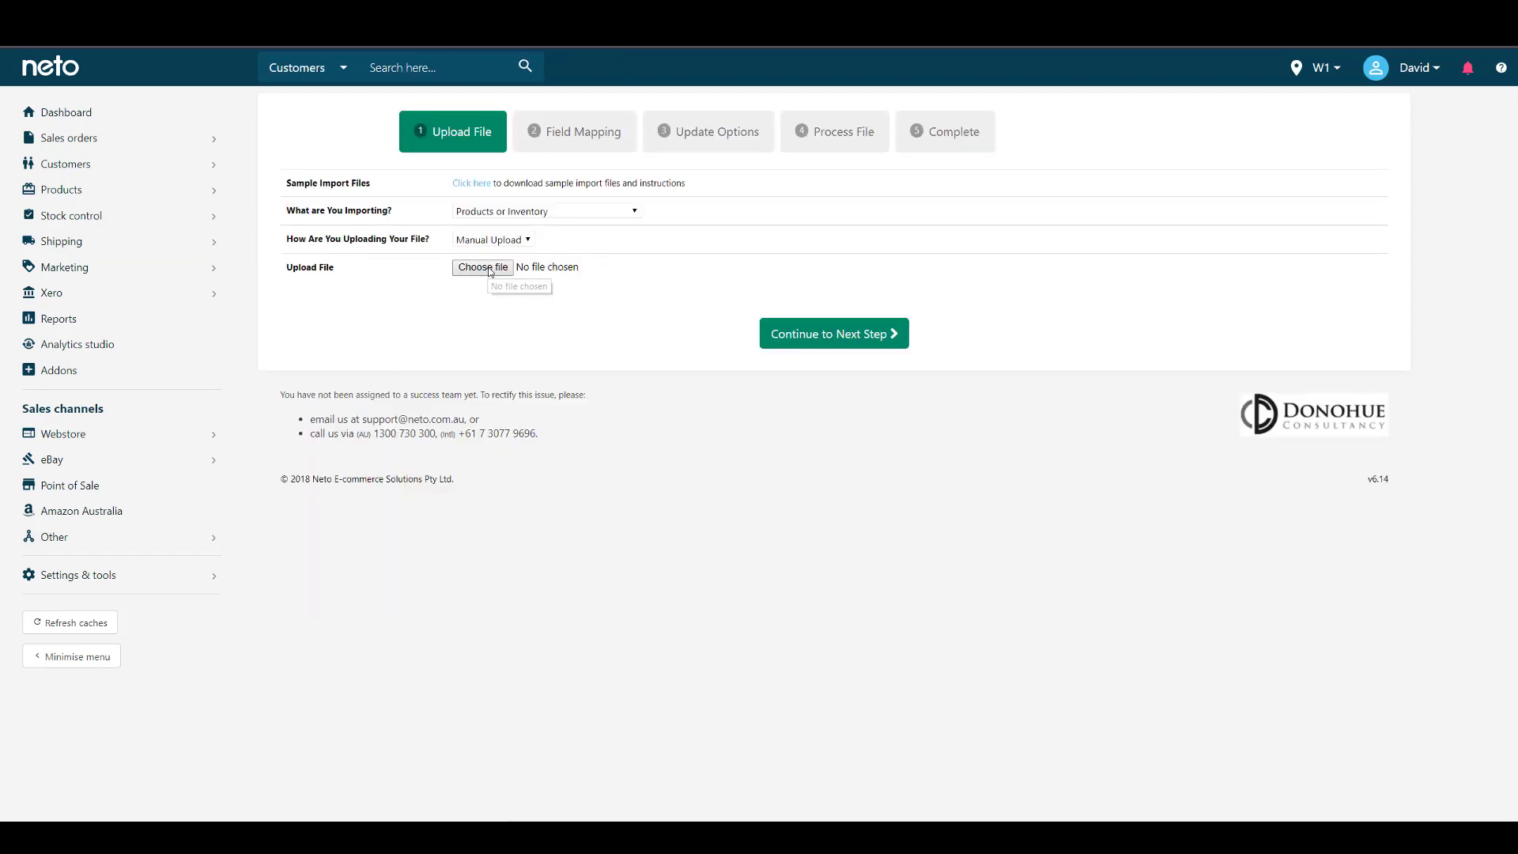
# Step: Choose products.csv from the Desktop as the manual upload file for Products or Inventory and continue to field mapping
pyautogui.click(490, 271)
pyautogui.write('products.csv')
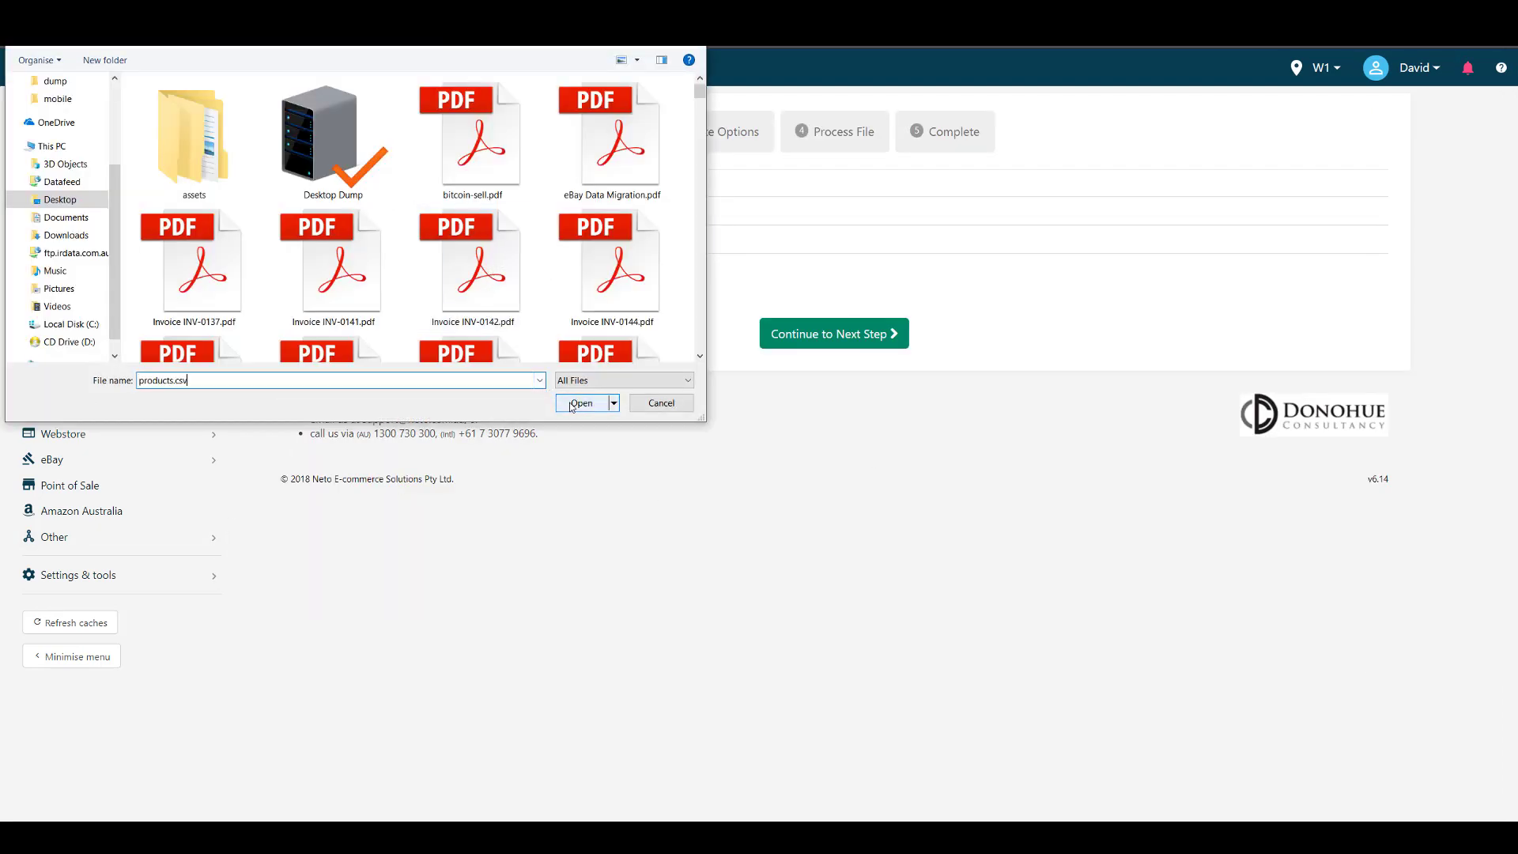
pyautogui.click(580, 403)
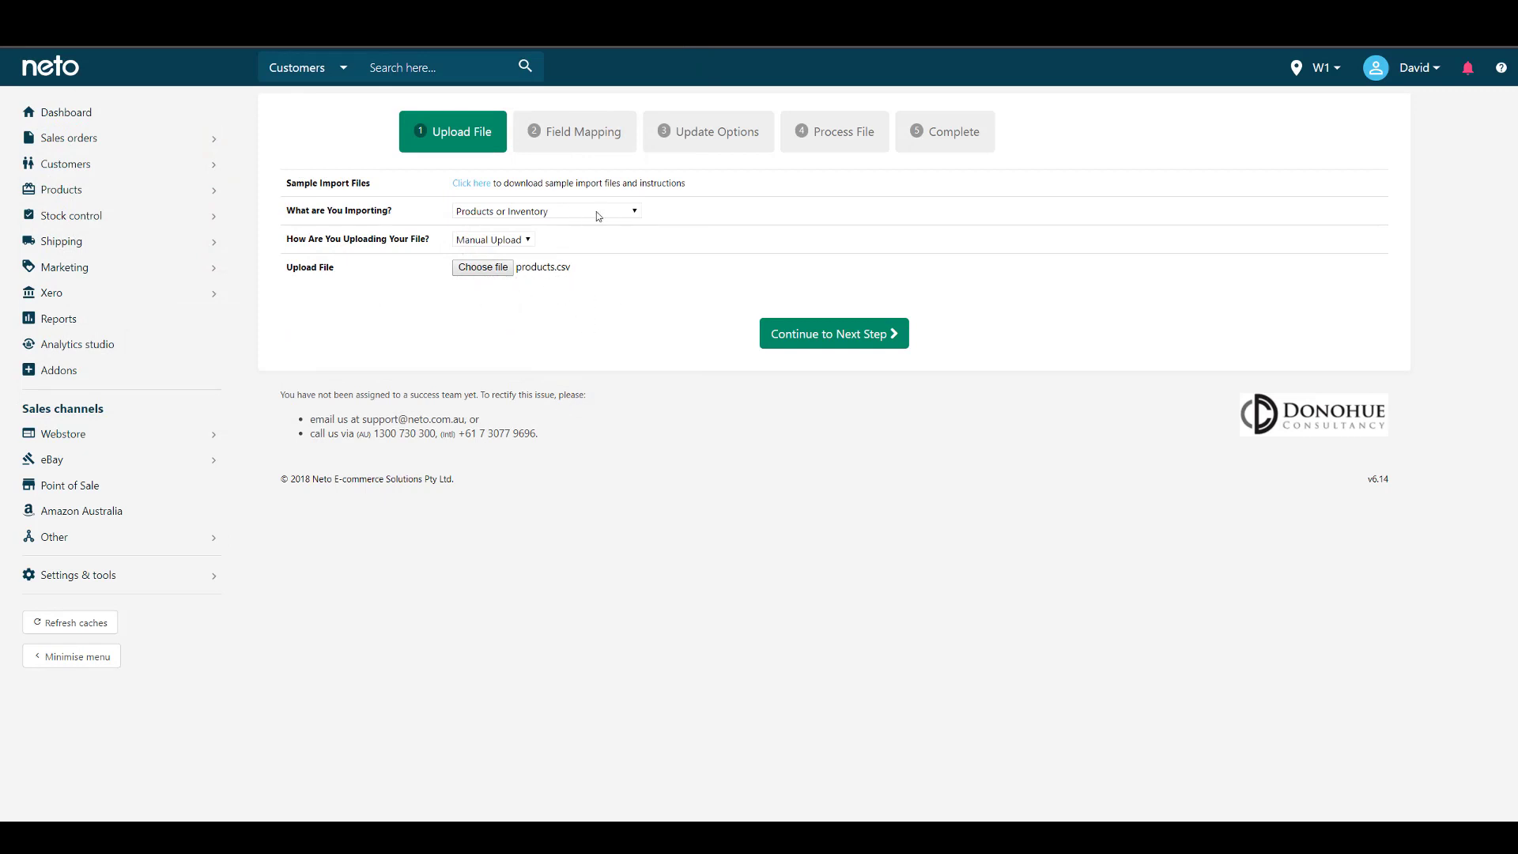
pyautogui.click(843, 337)
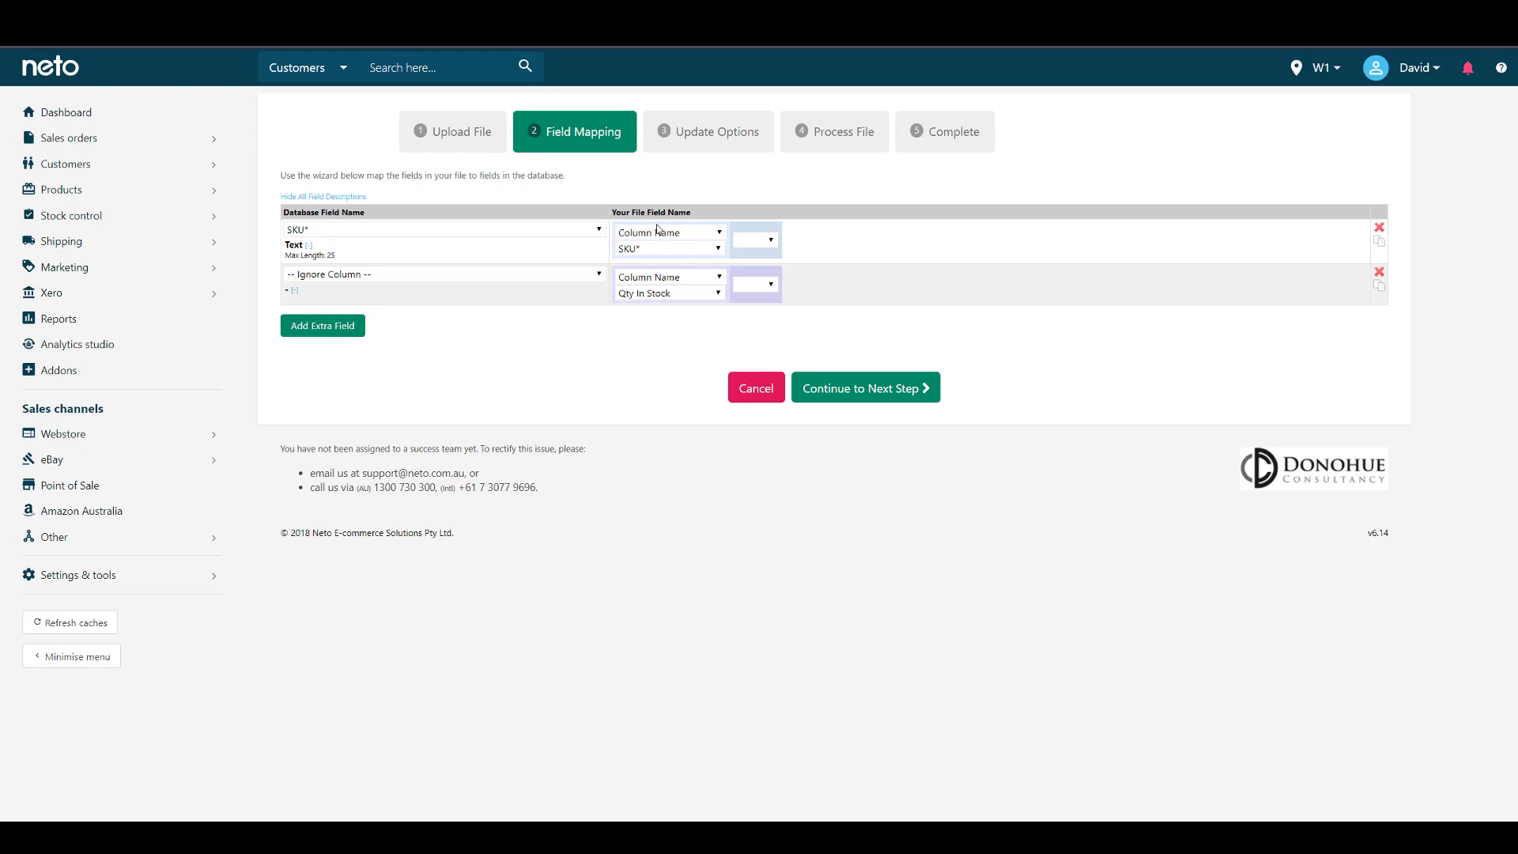
# Step: Keep SKU* mapped to SKU*, map the file's Qty In Stock column to Qty In Stock (Capalaba), and continue to the update options
pyautogui.click(640, 253)
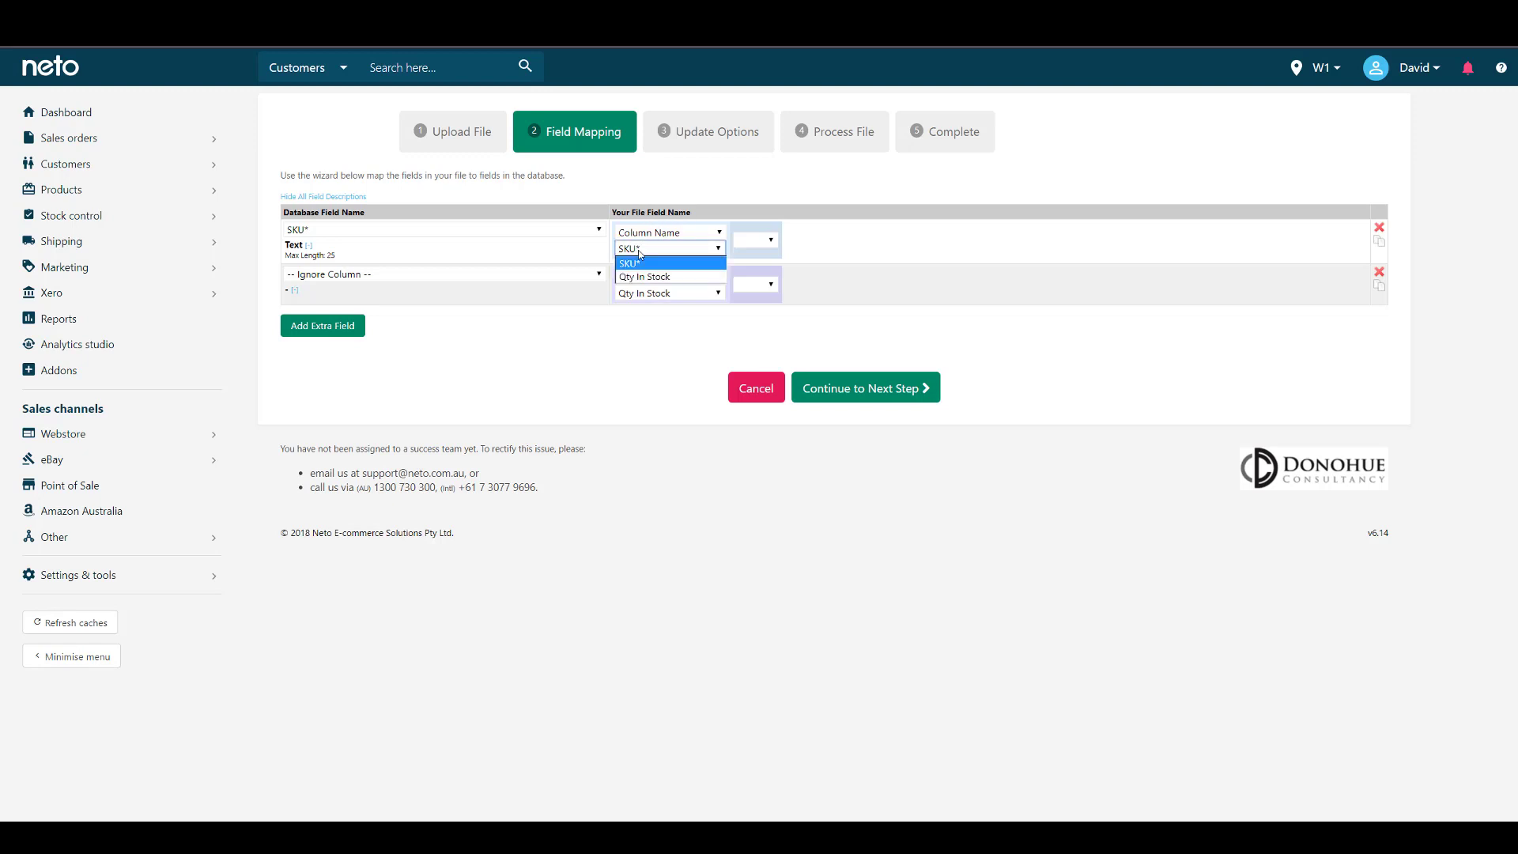
pyautogui.click(637, 256)
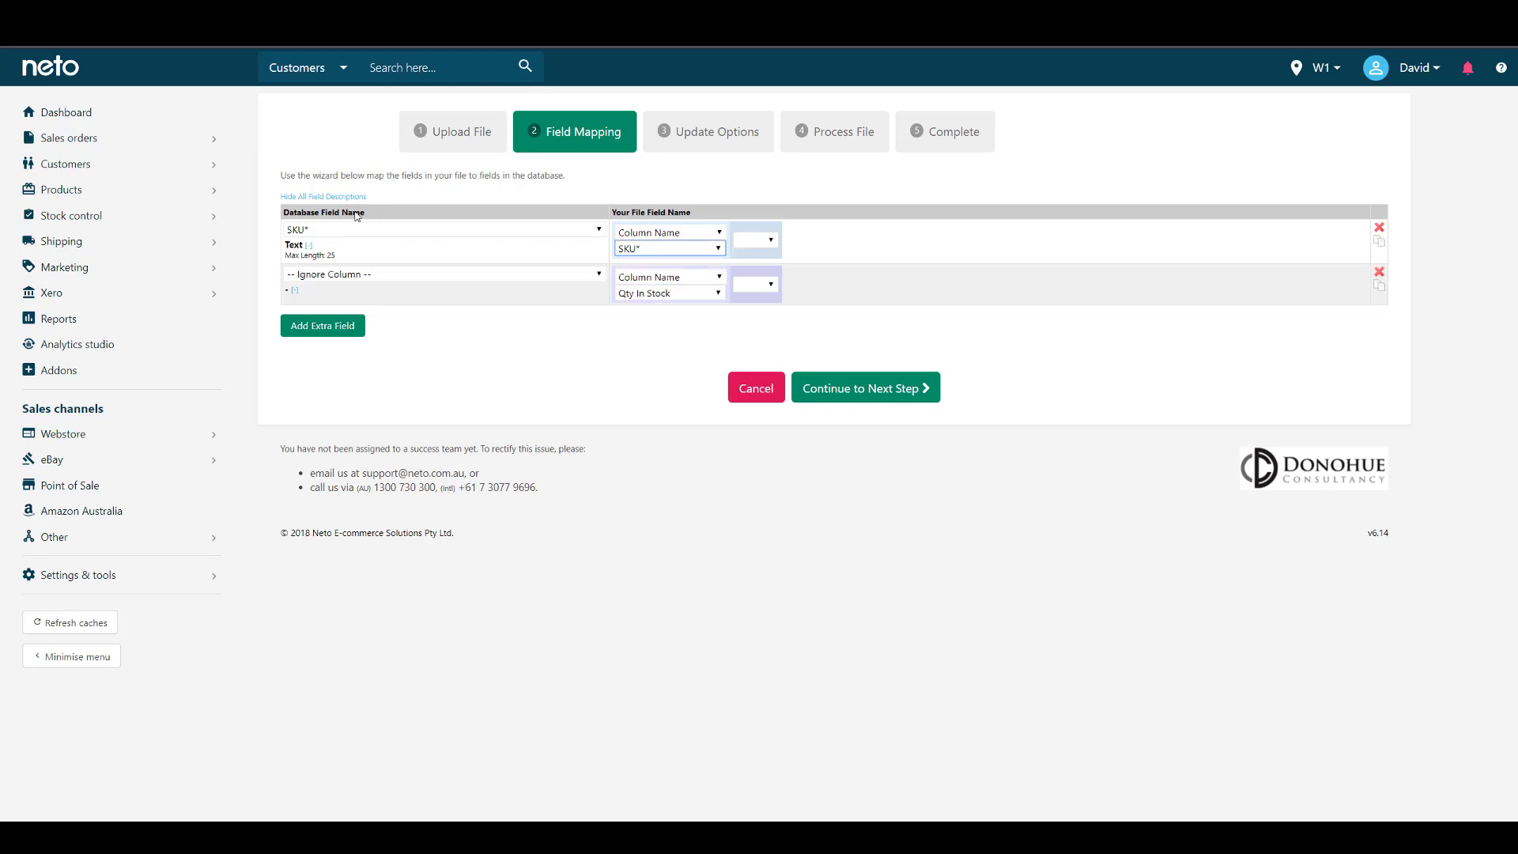
pyautogui.click(309, 214)
pyautogui.click(382, 277)
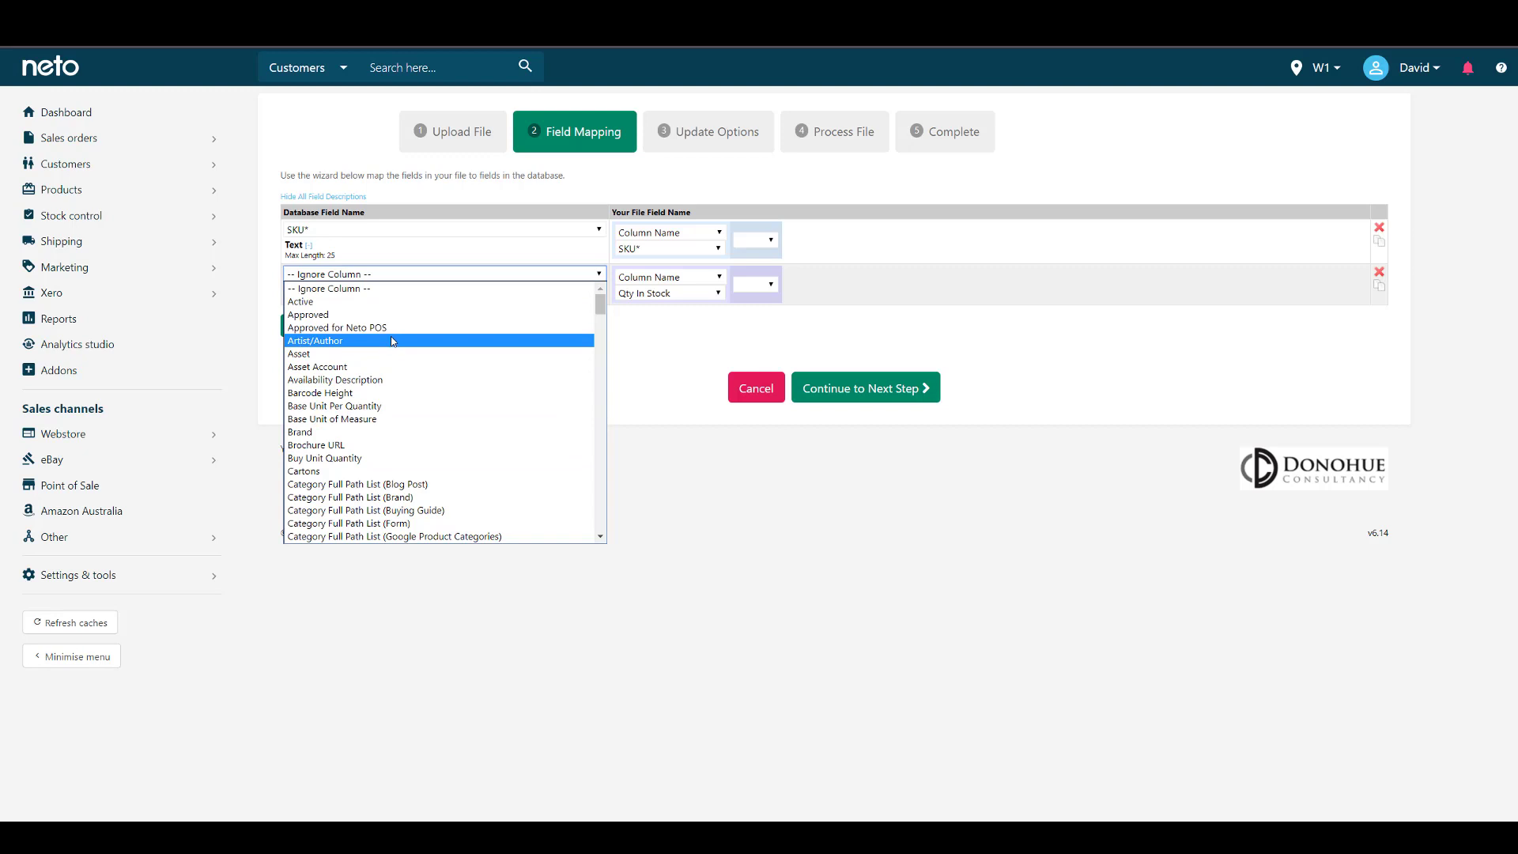
pyautogui.press('q')
pyautogui.scroll(-2, 400, 371)
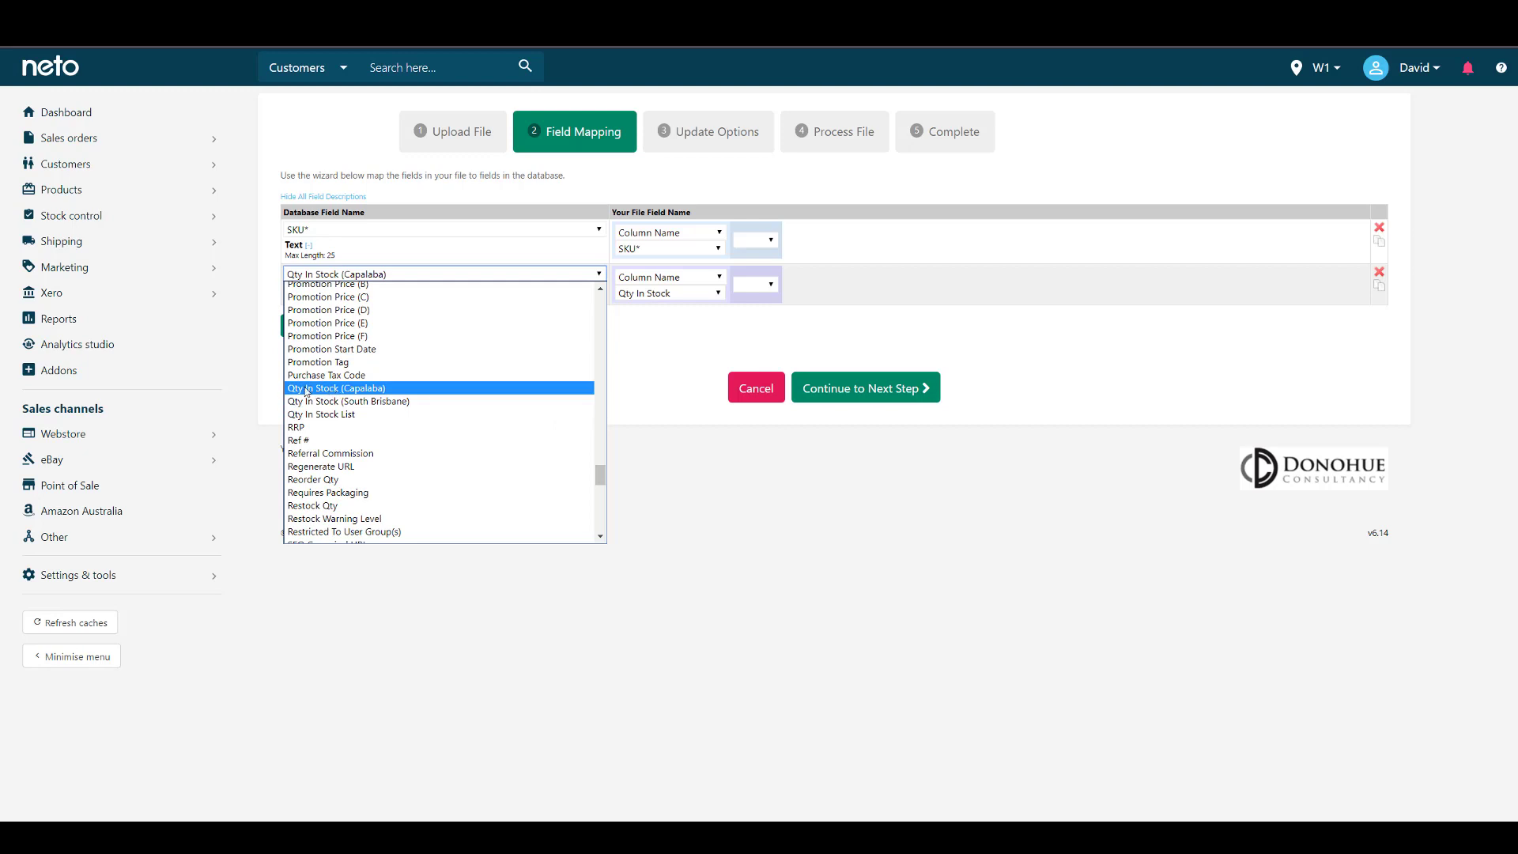
pyautogui.click(360, 389)
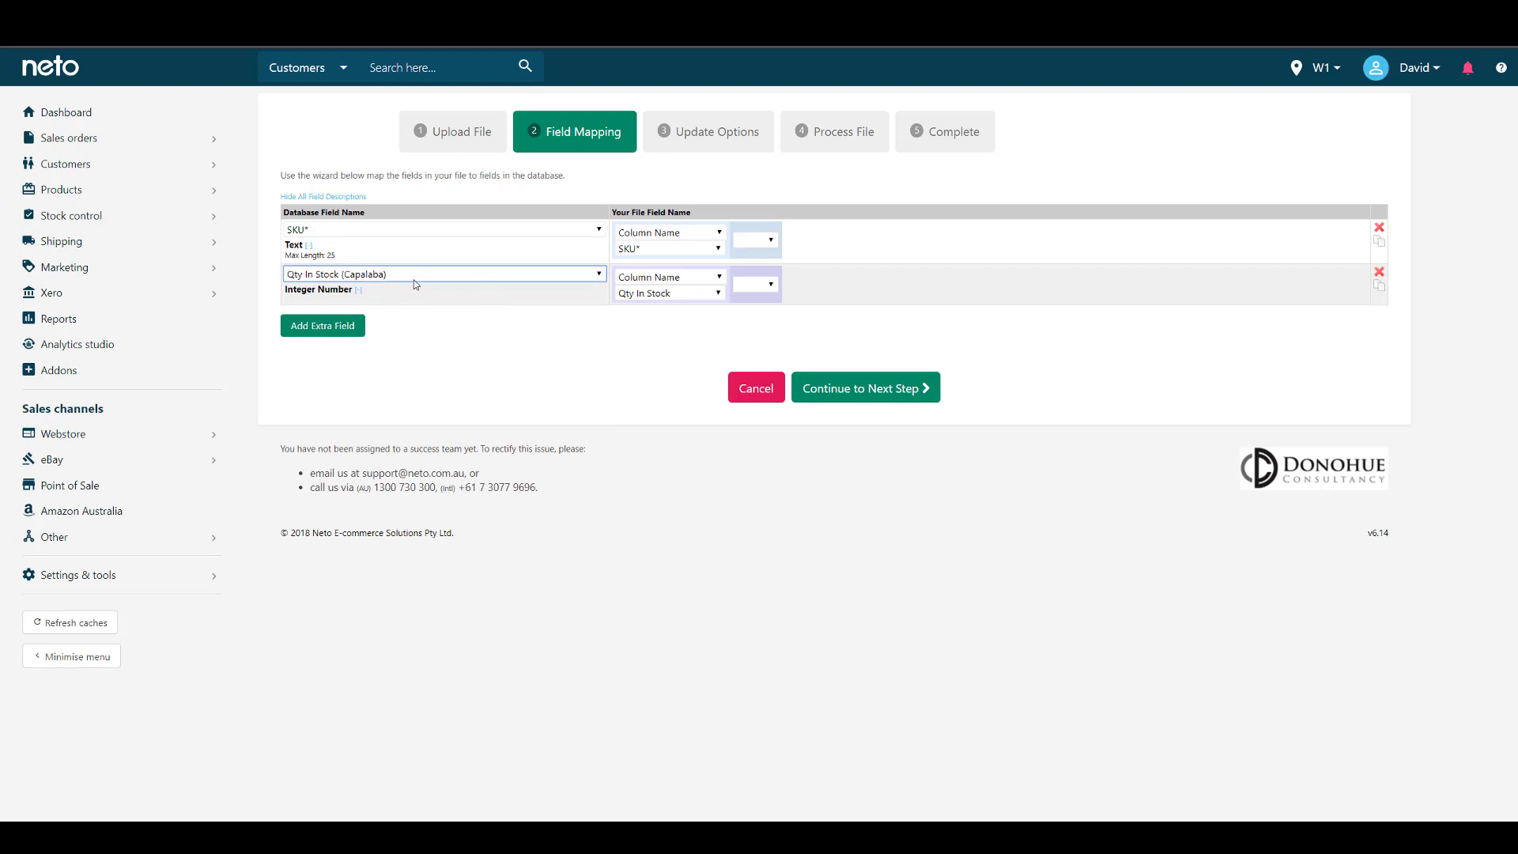
pyautogui.click(874, 392)
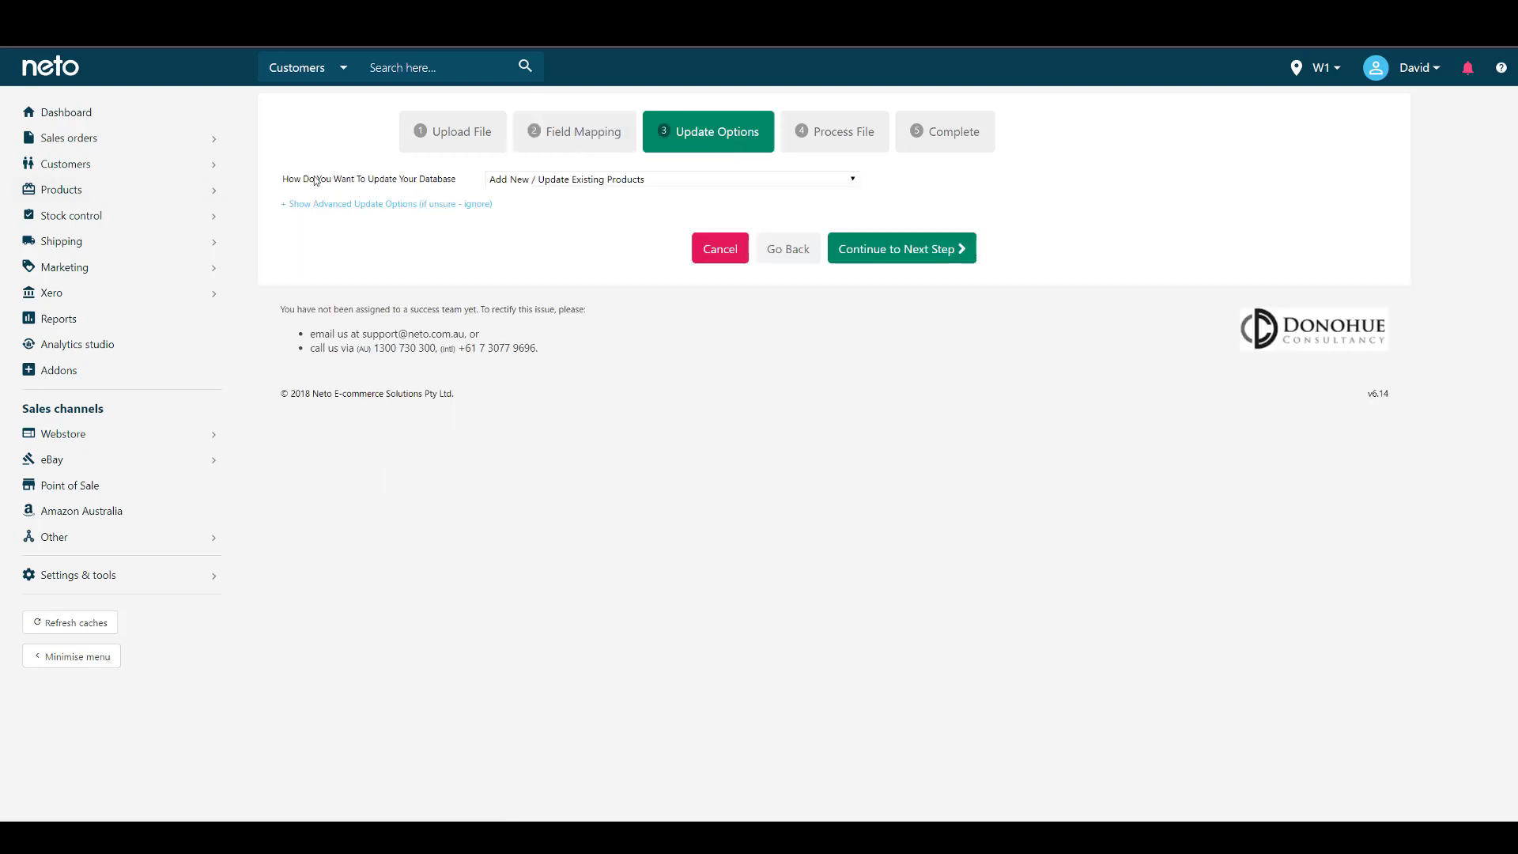
# Step: Set the database update method to Update Existing Products Only and start processing the import file
pyautogui.click(648, 180)
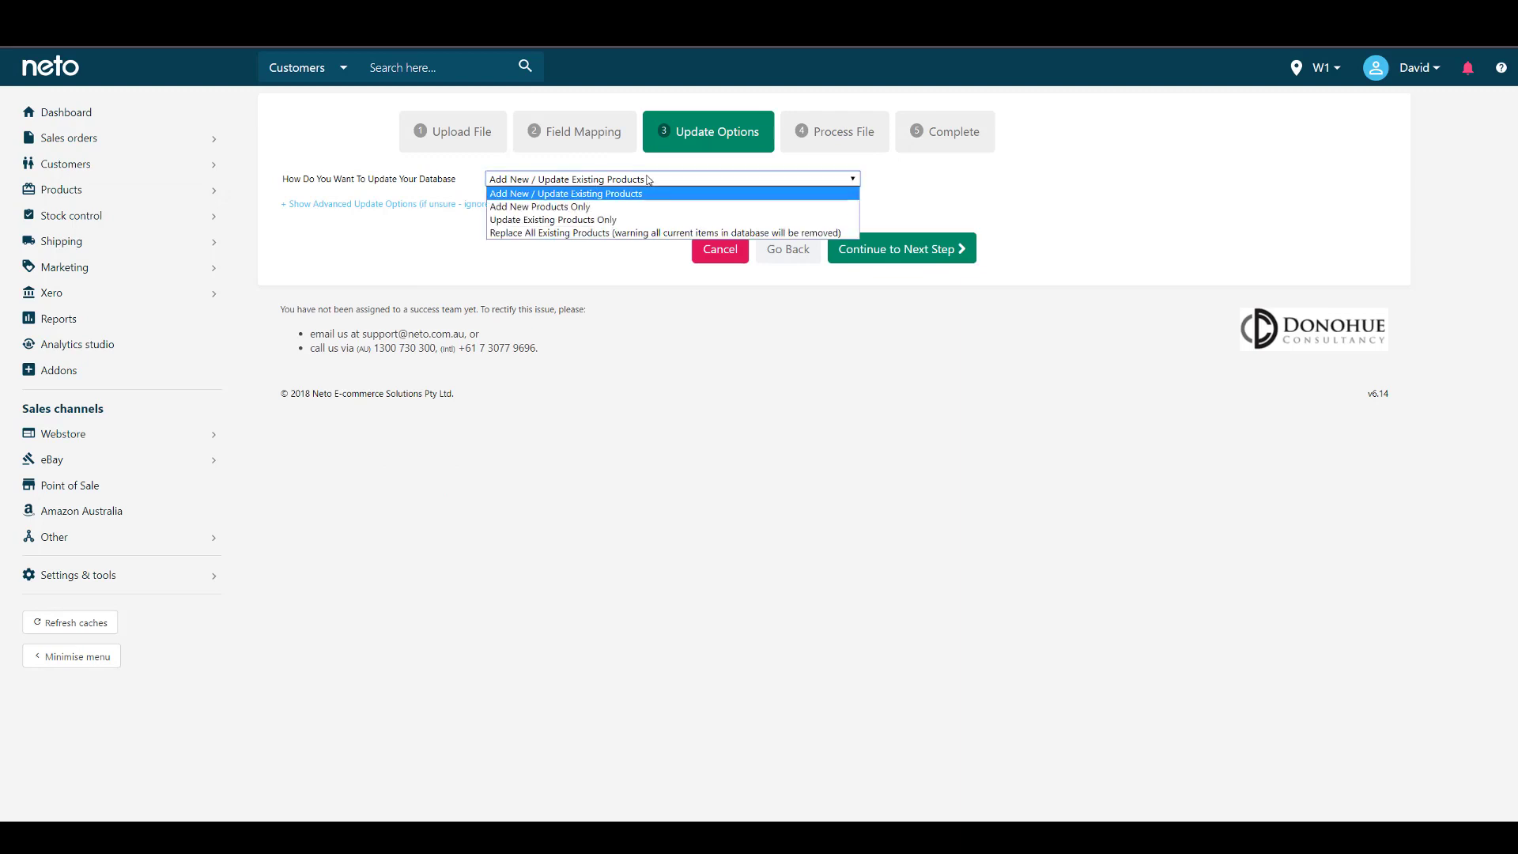
pyautogui.click(537, 220)
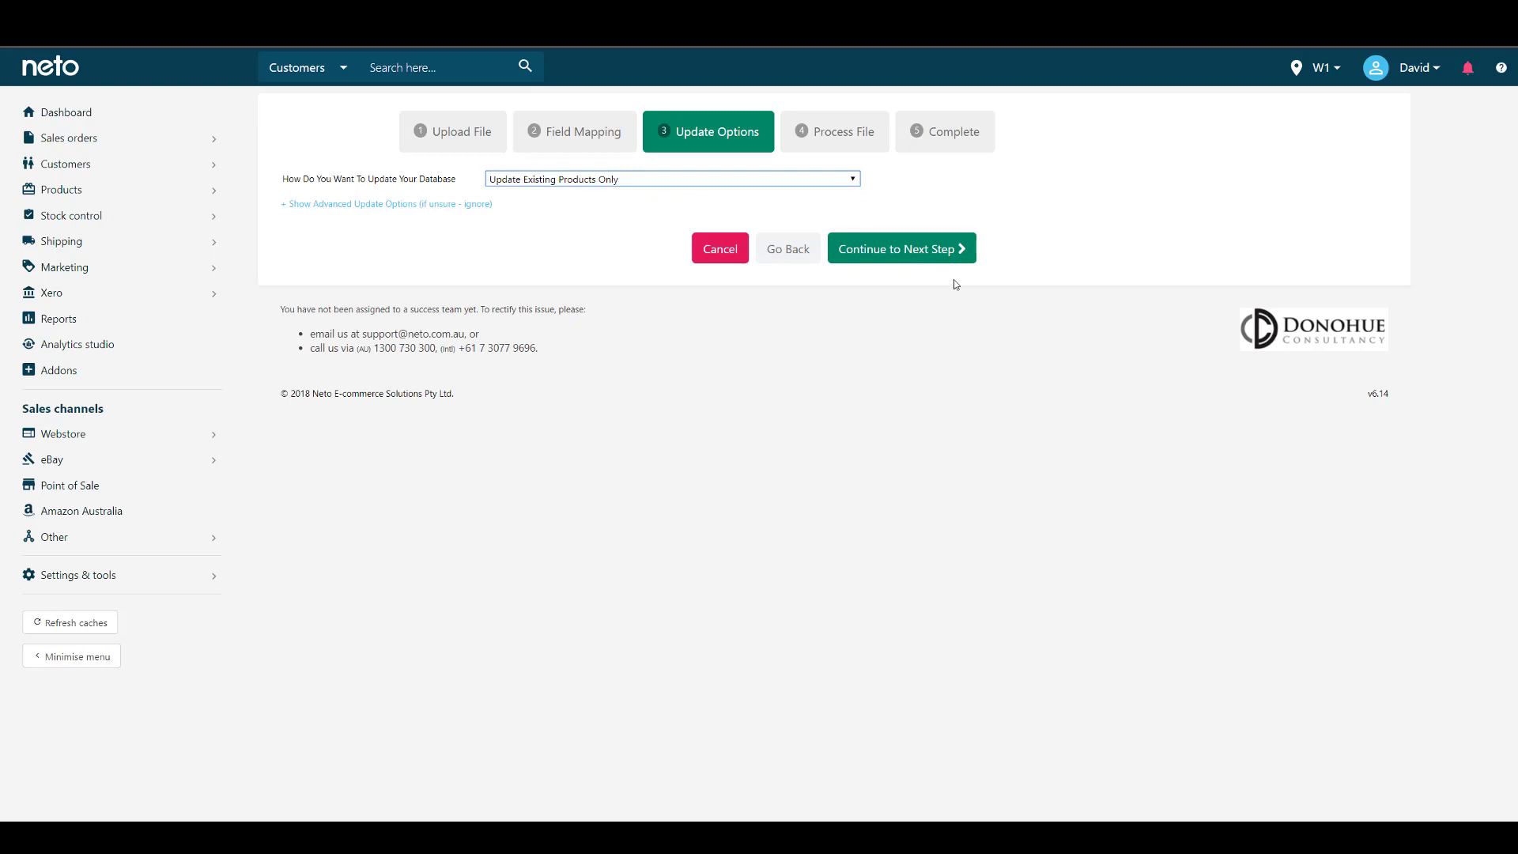
pyautogui.click(876, 258)
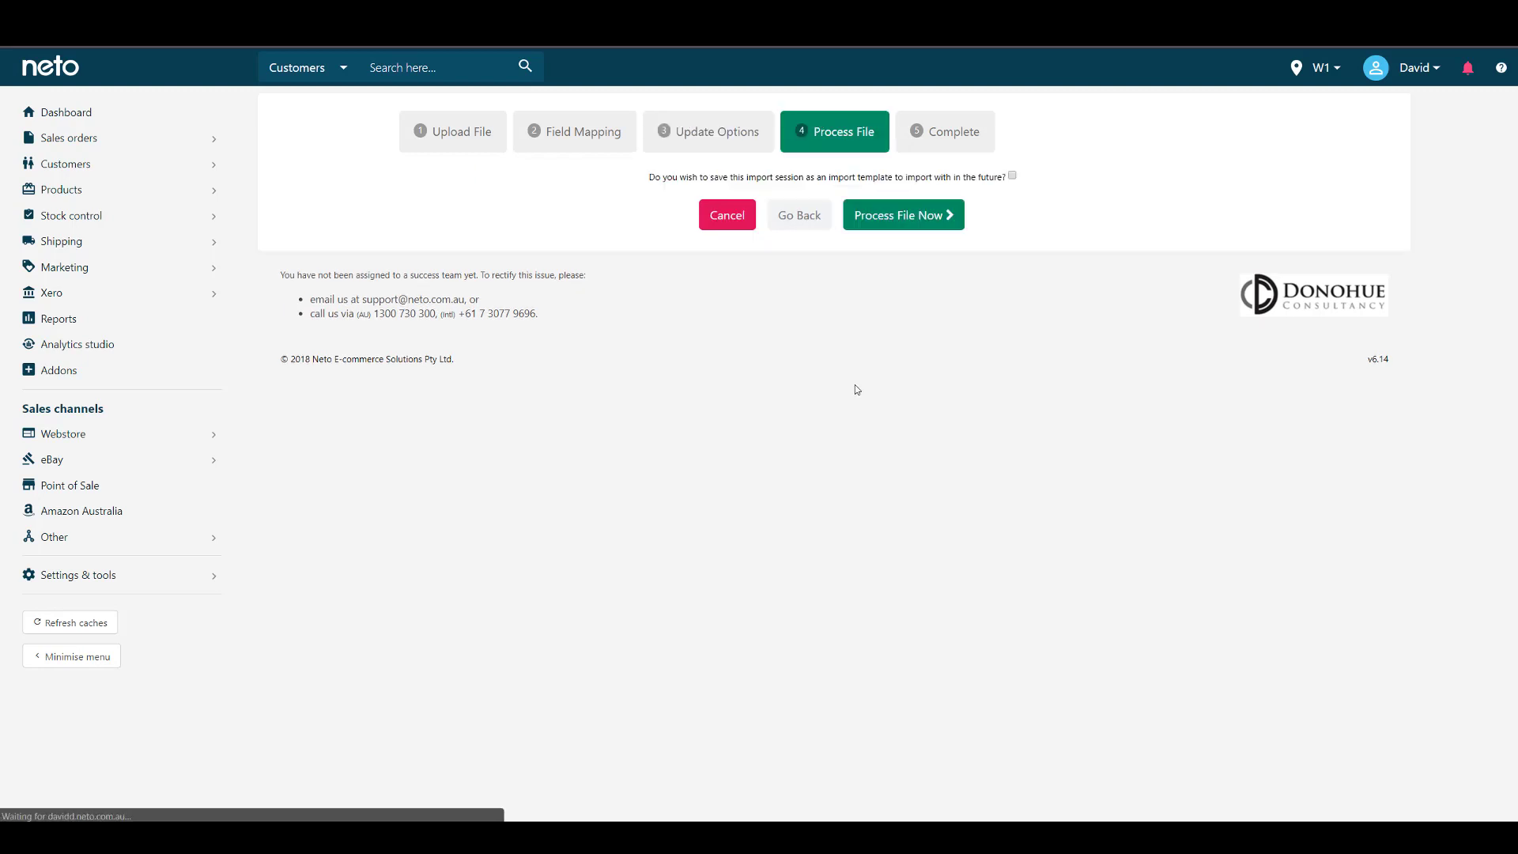
pyautogui.click(909, 219)
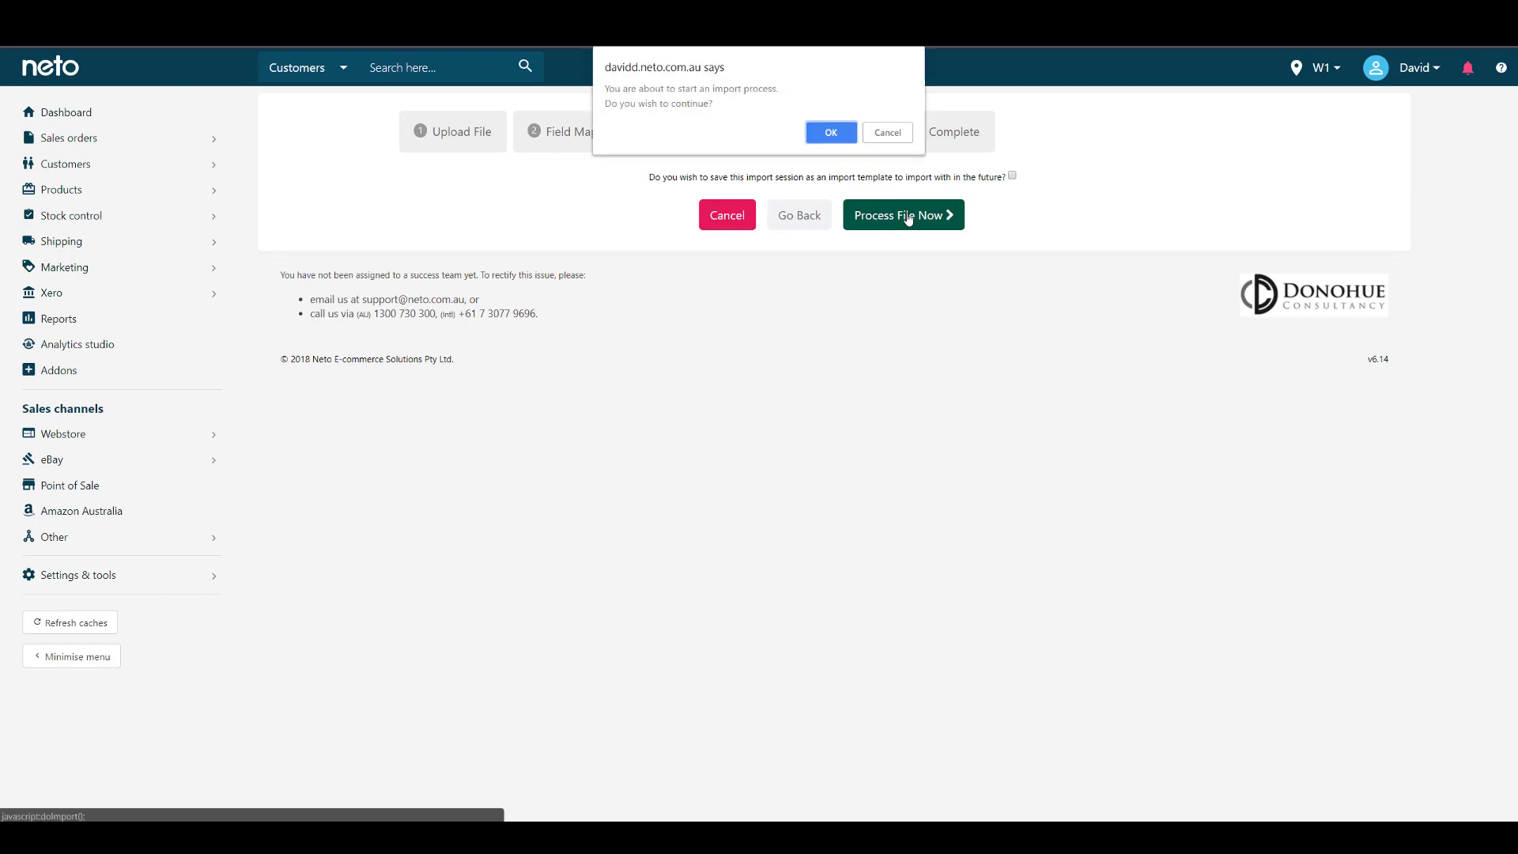
pyautogui.click(827, 130)
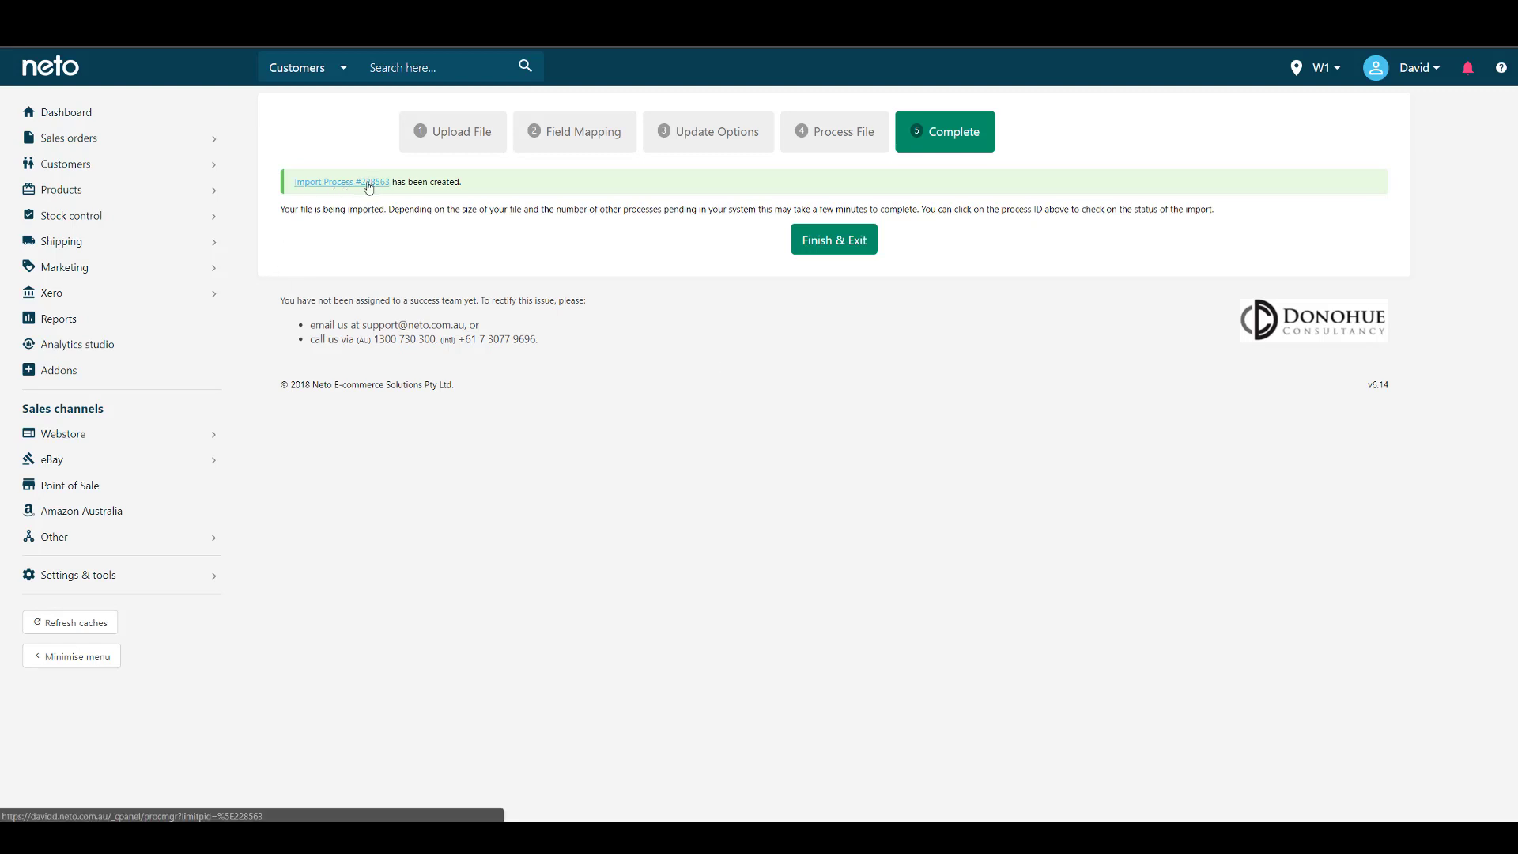
# Step: Run the pending data_import process immediately from the Process Manager and refresh its status until it completes
pyautogui.click(368, 183)
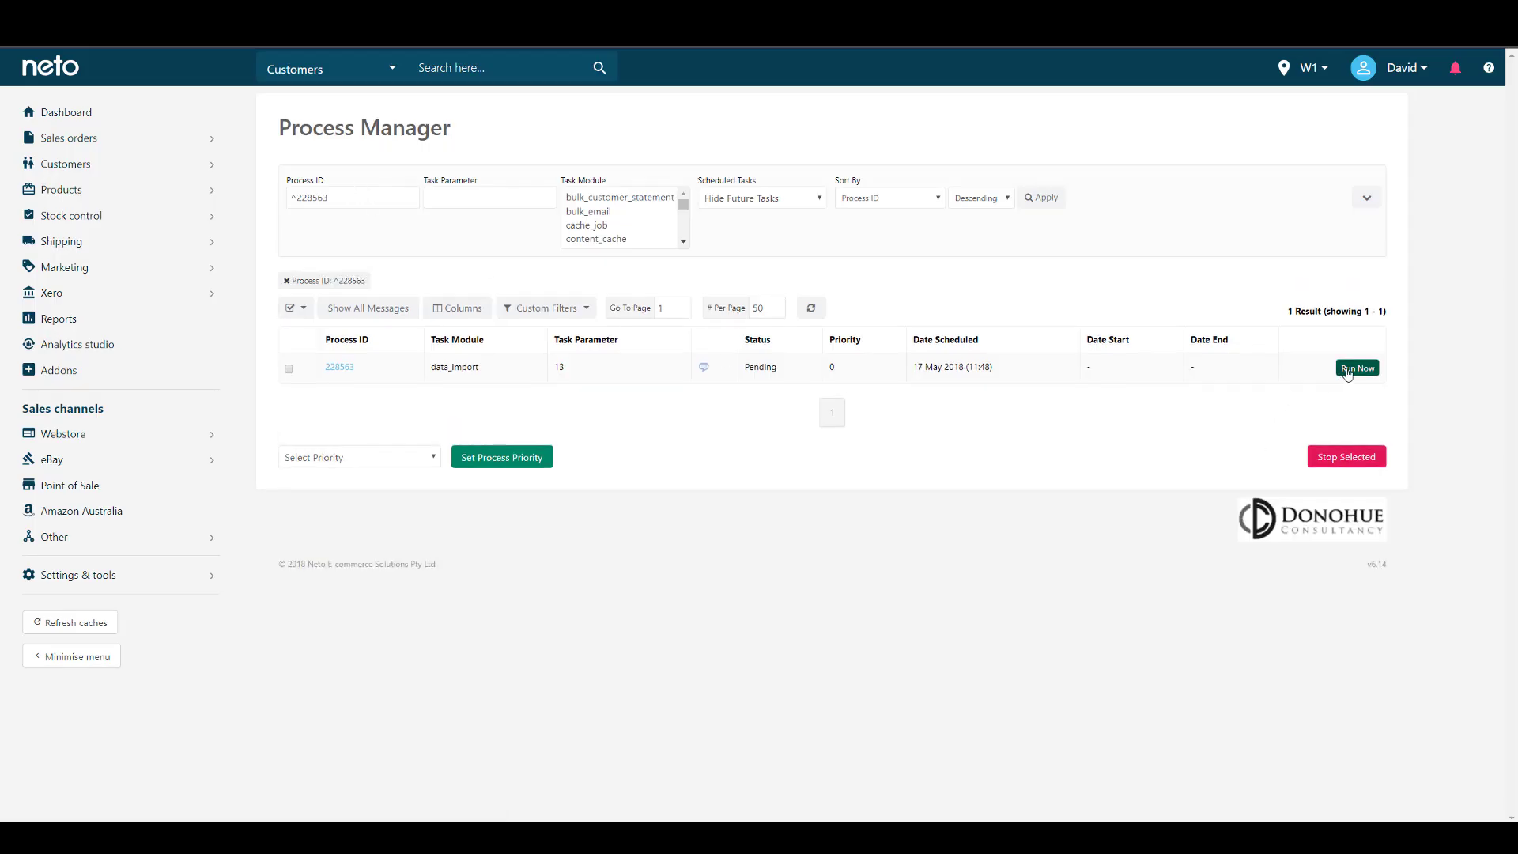
pyautogui.click(1354, 370)
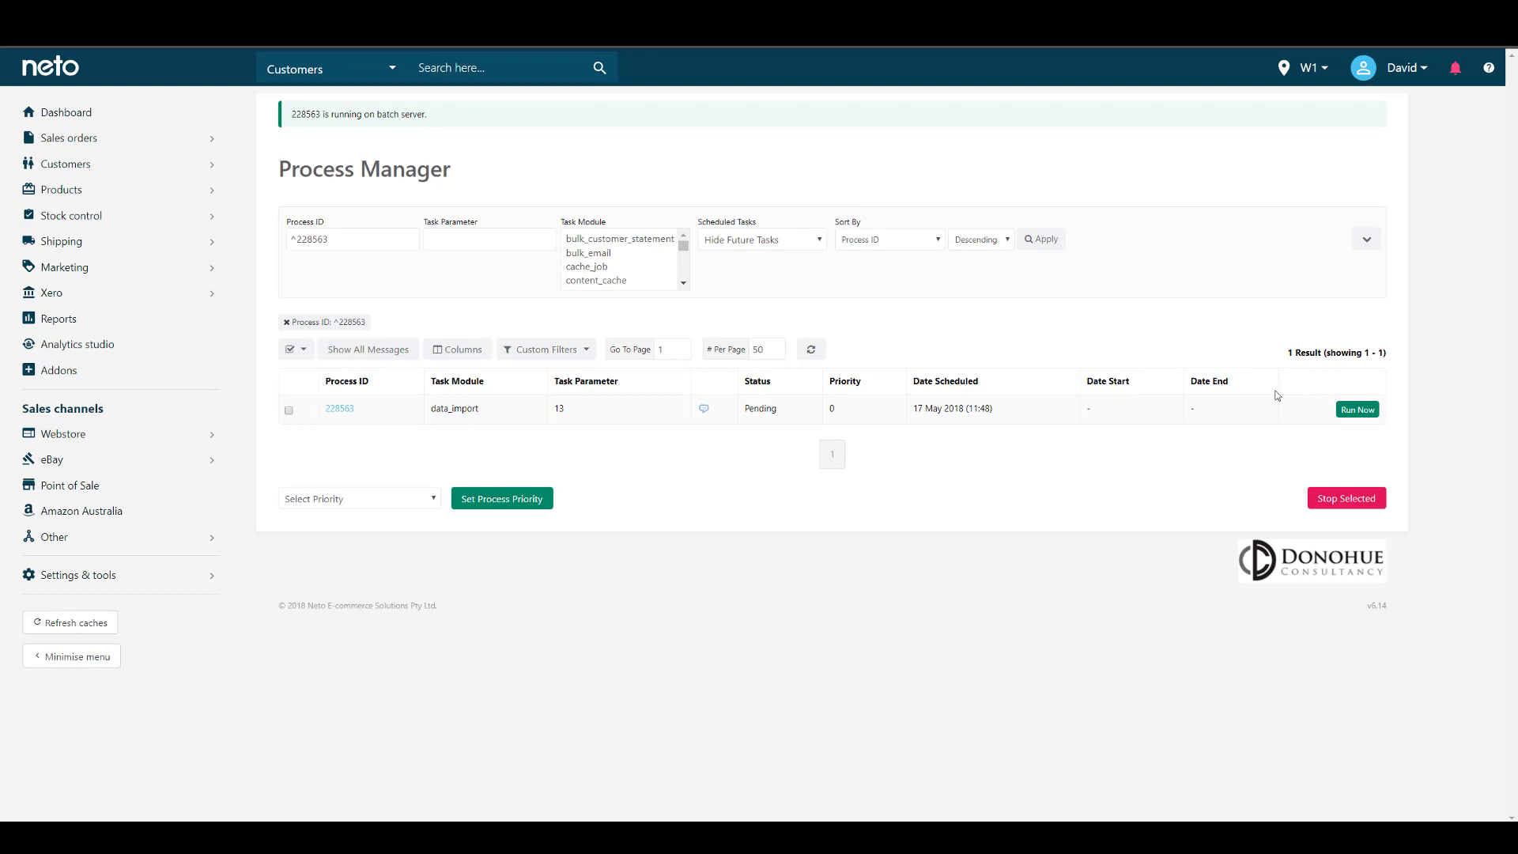
pyautogui.click(811, 351)
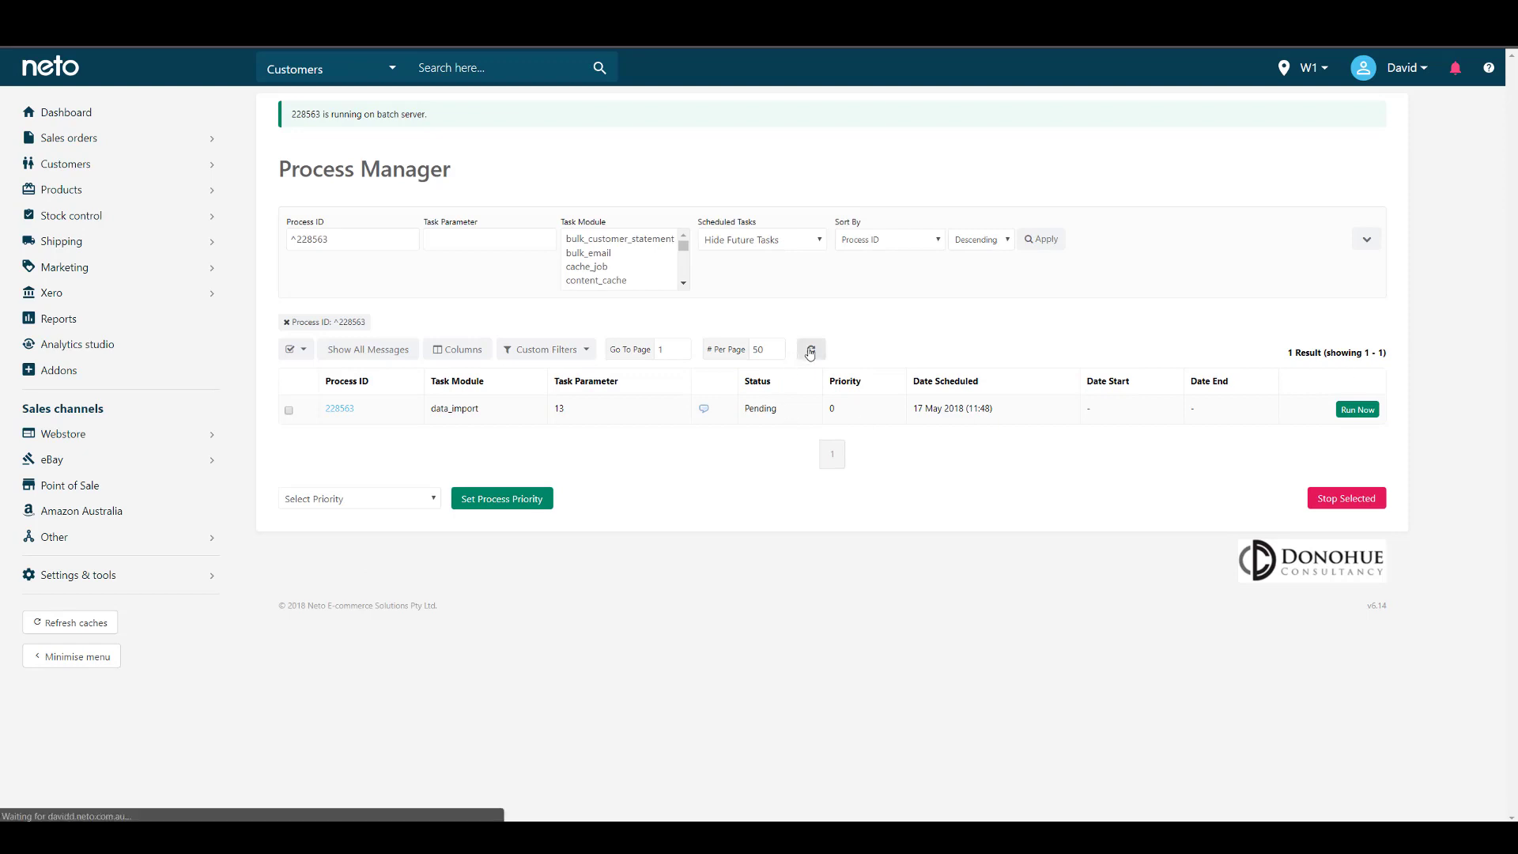
pyautogui.click(810, 314)
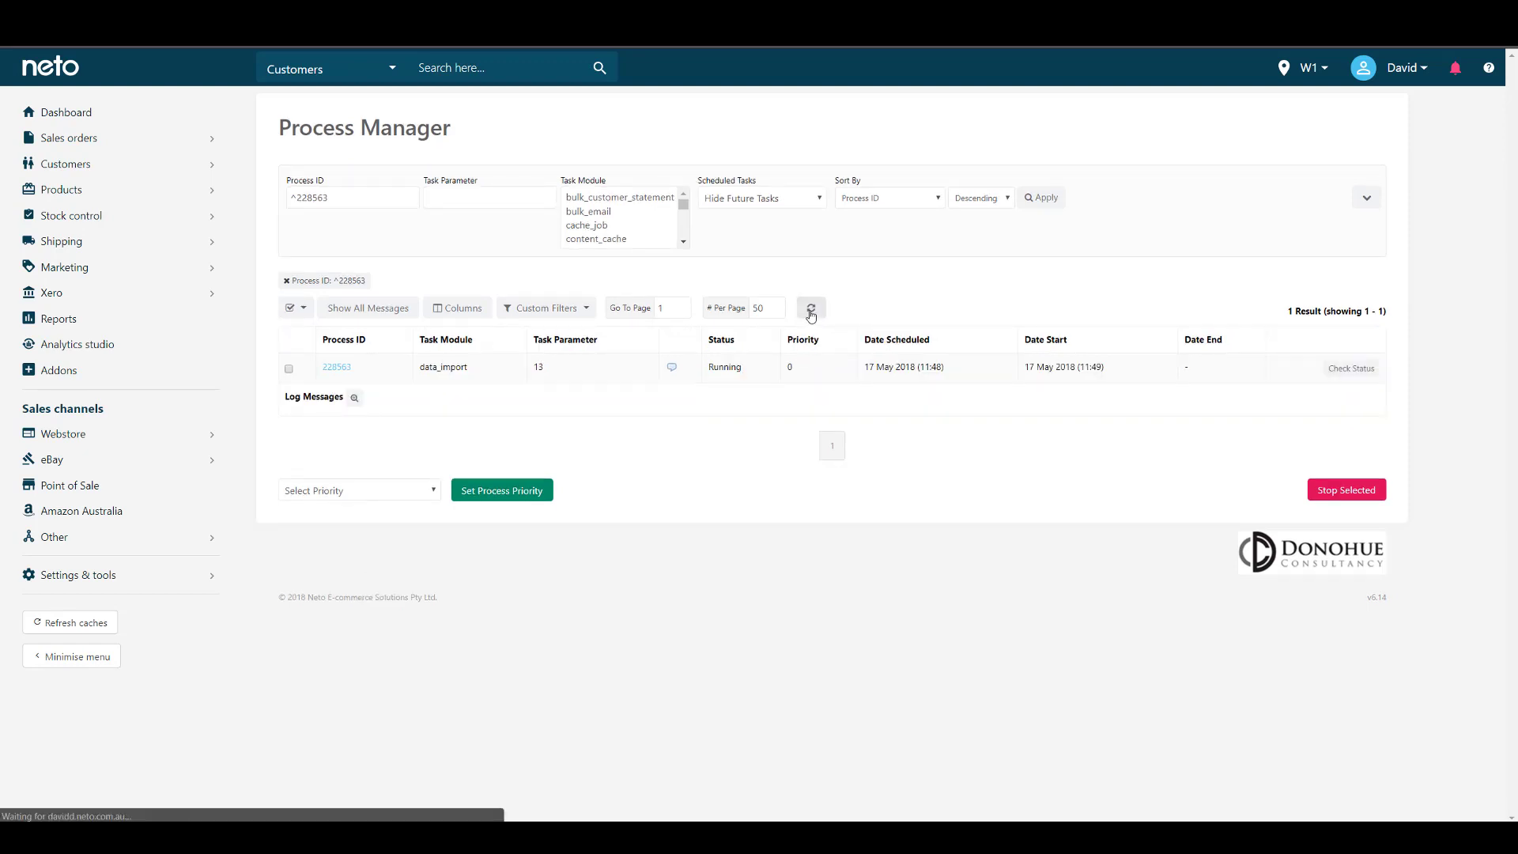
pyautogui.click(813, 312)
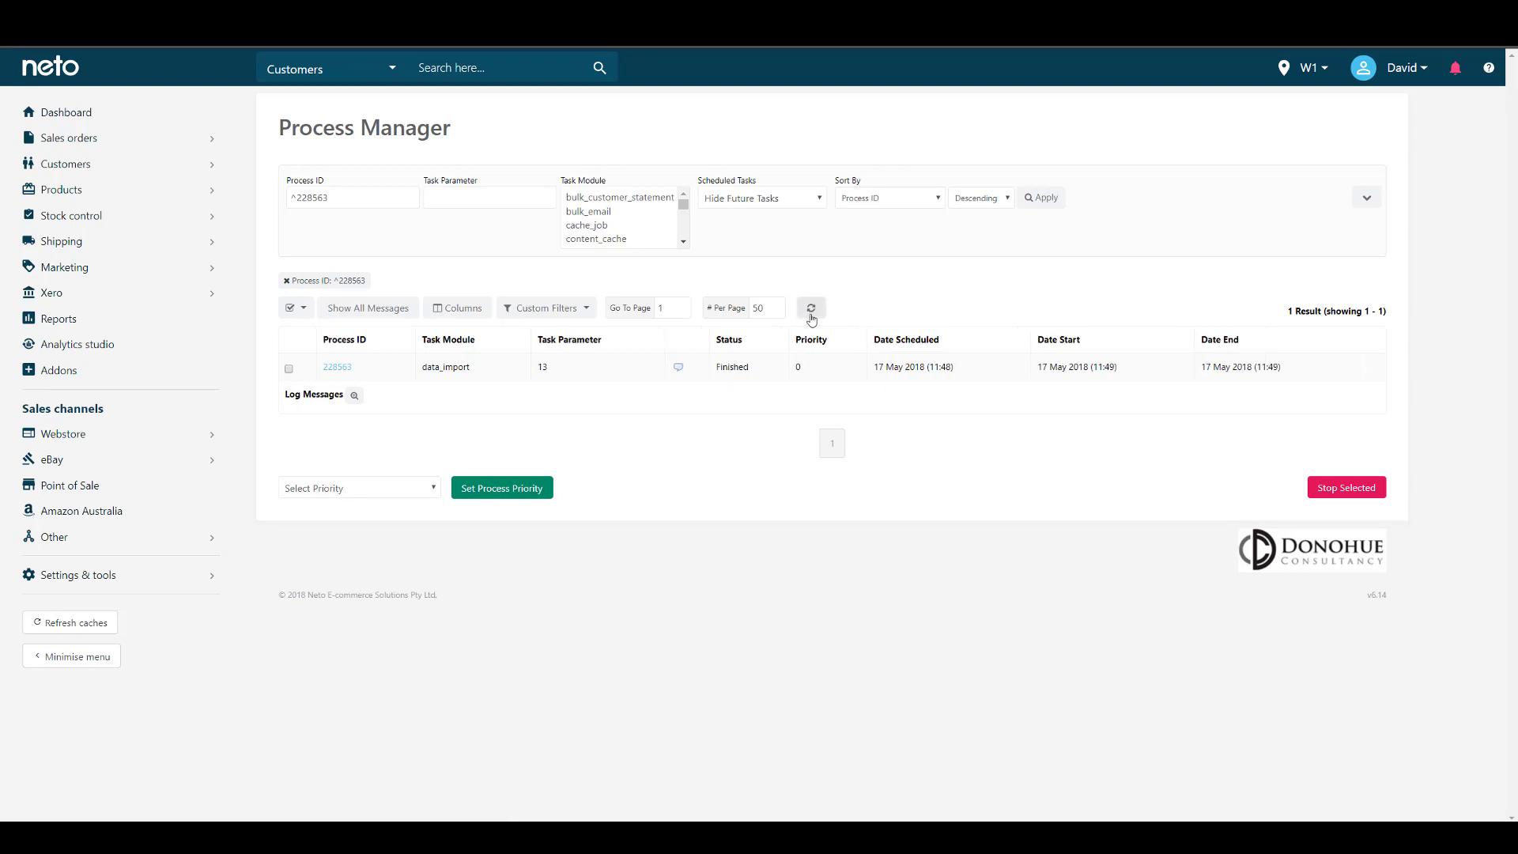
# Step: Open product 2evian from the full product list and check its Capalaba warehouse quantity under Stock Control
pyautogui.moveTo(85, 192)
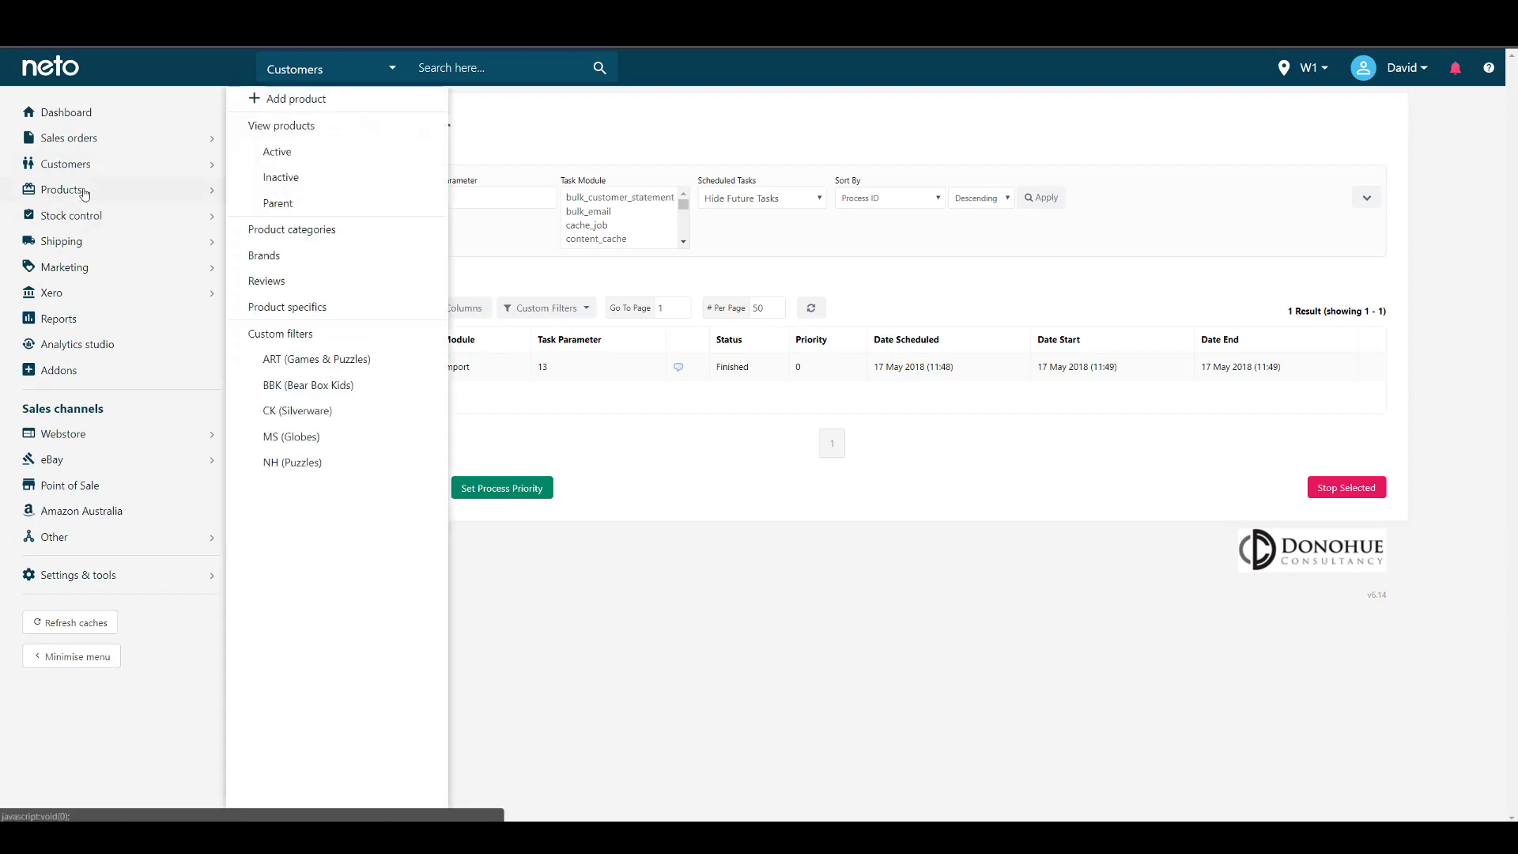
pyautogui.click(294, 132)
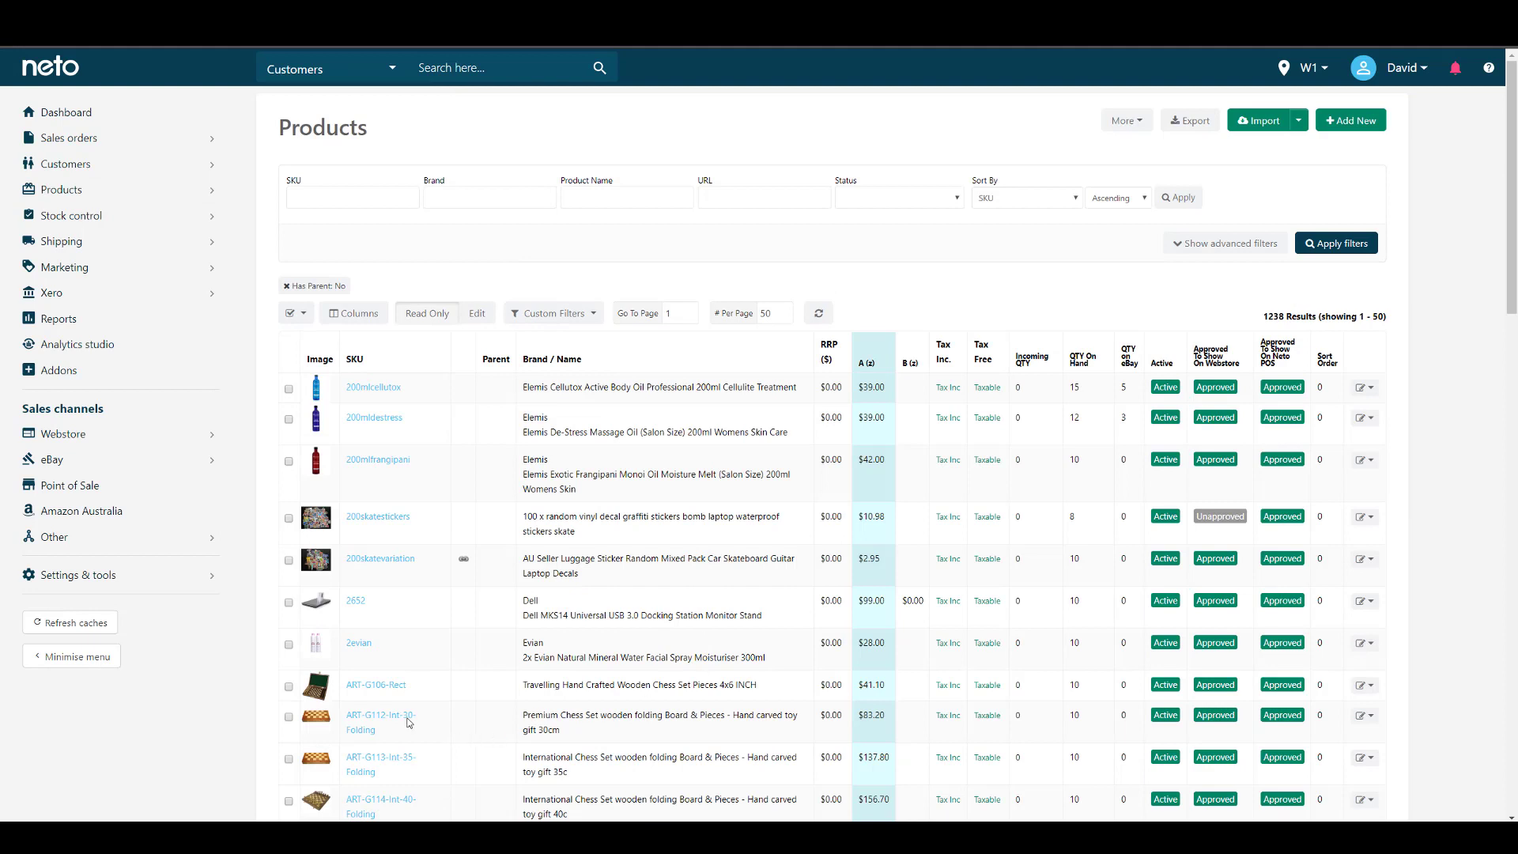
pyautogui.click(361, 645)
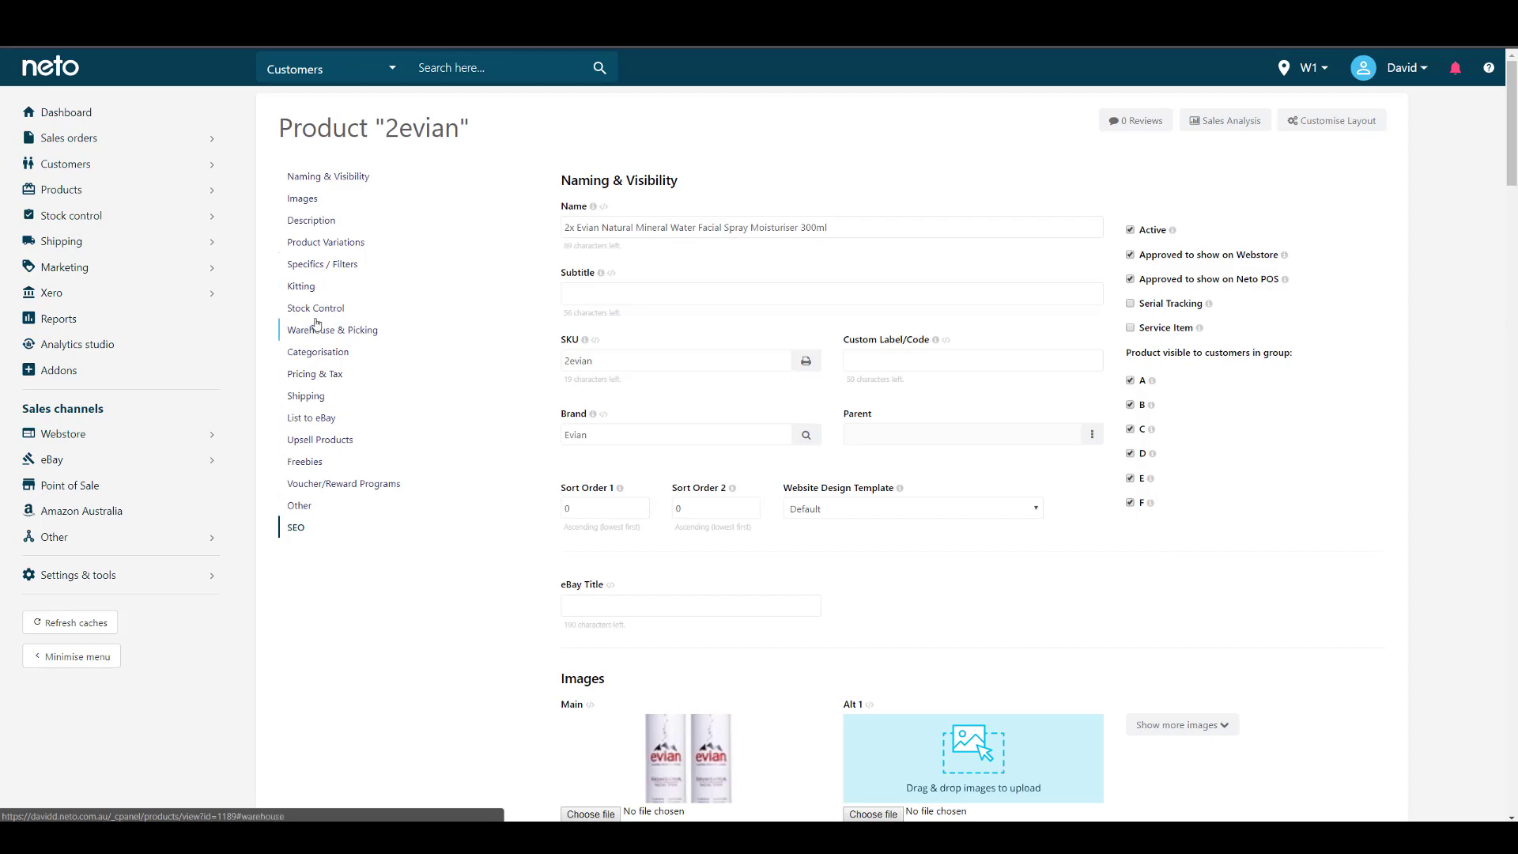
pyautogui.click(315, 308)
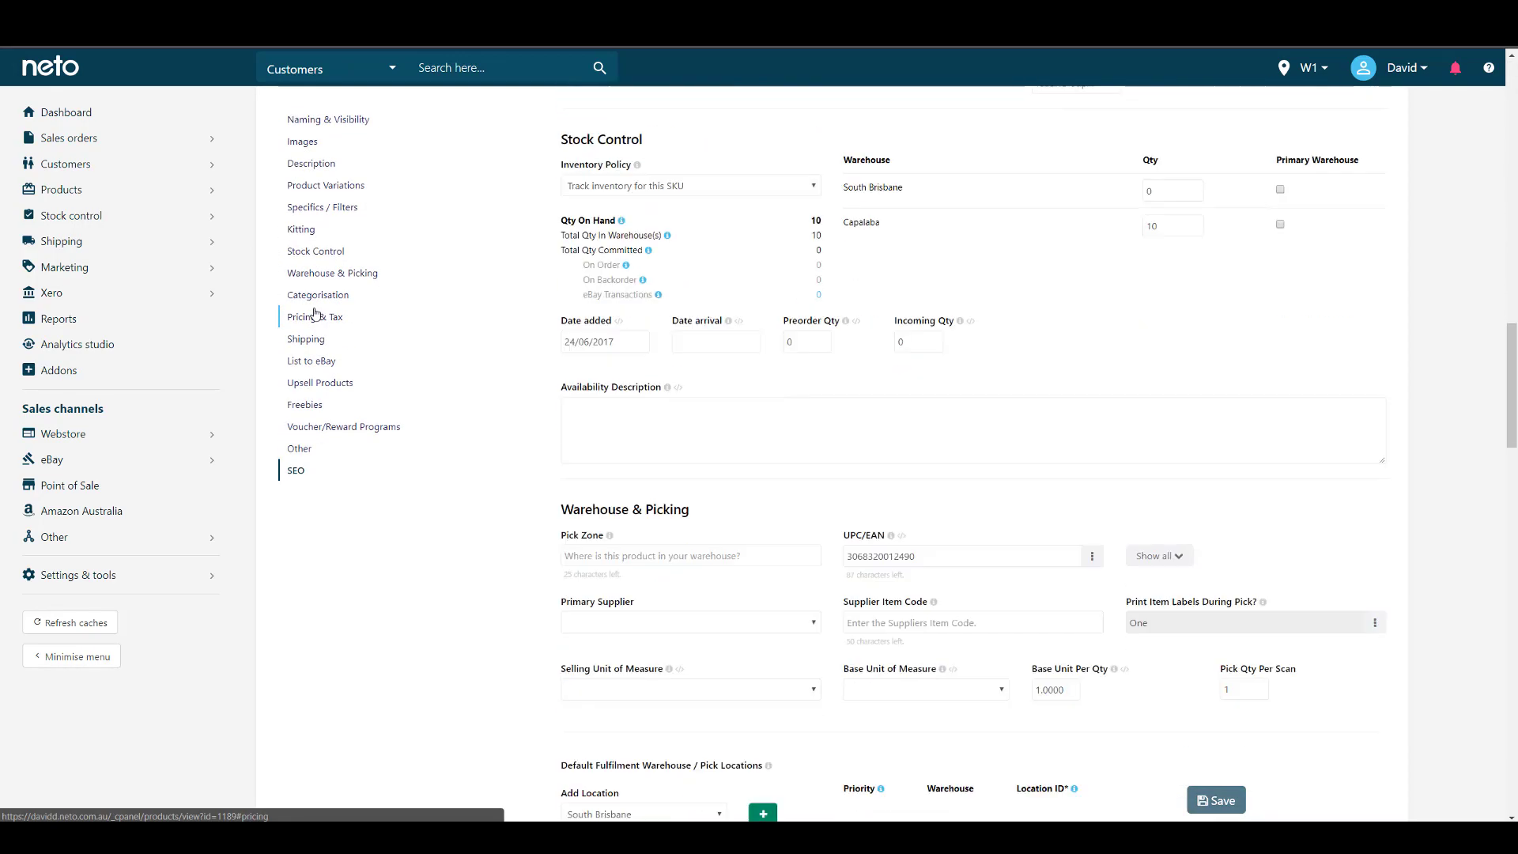
pyautogui.moveTo(842, 197); pyautogui.dragTo(1162, 195)
pyautogui.click(1162, 195)
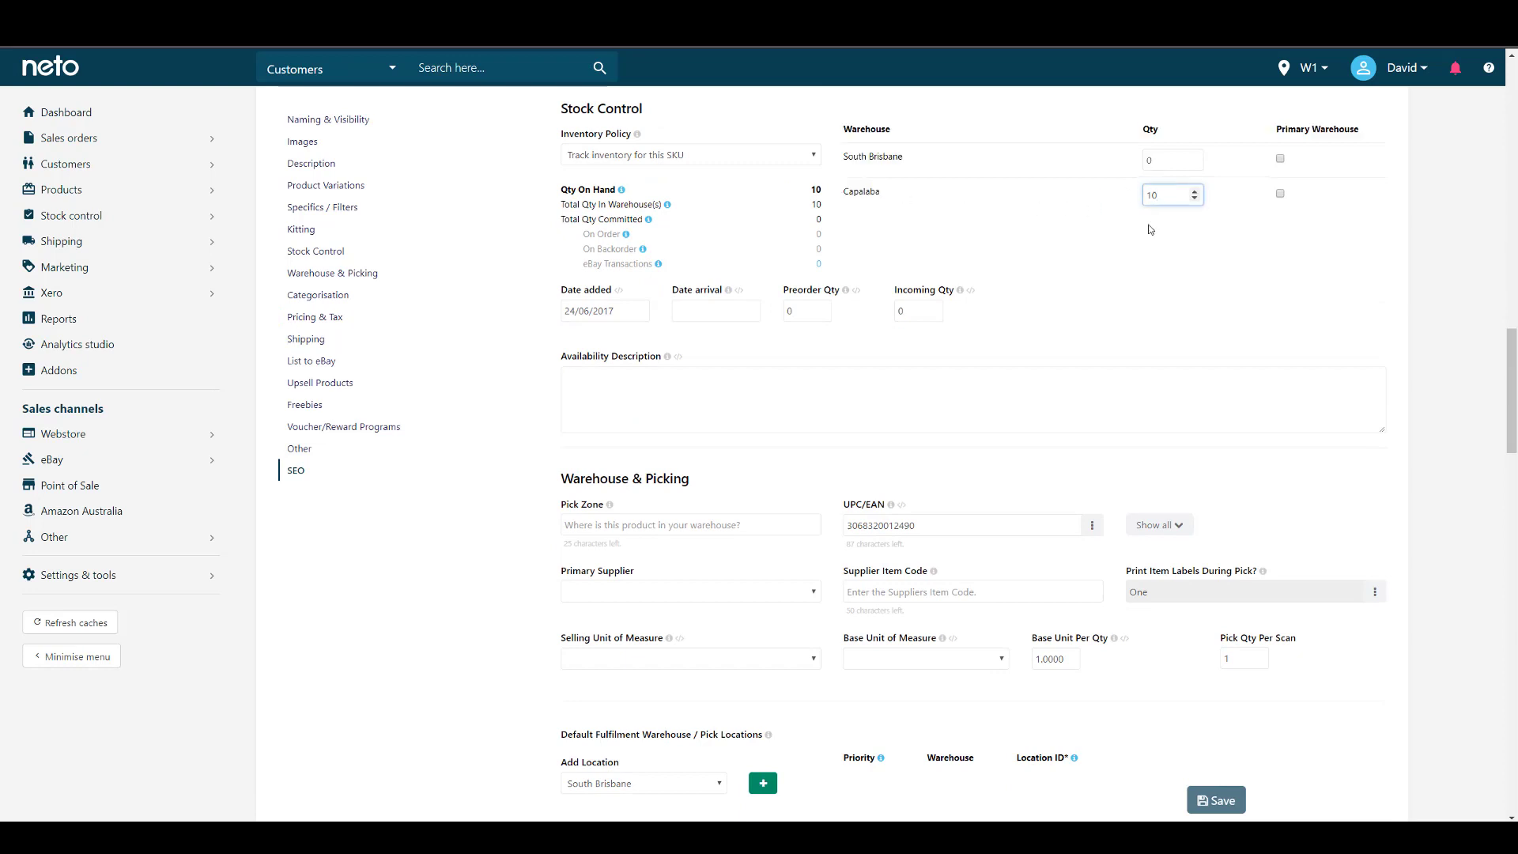